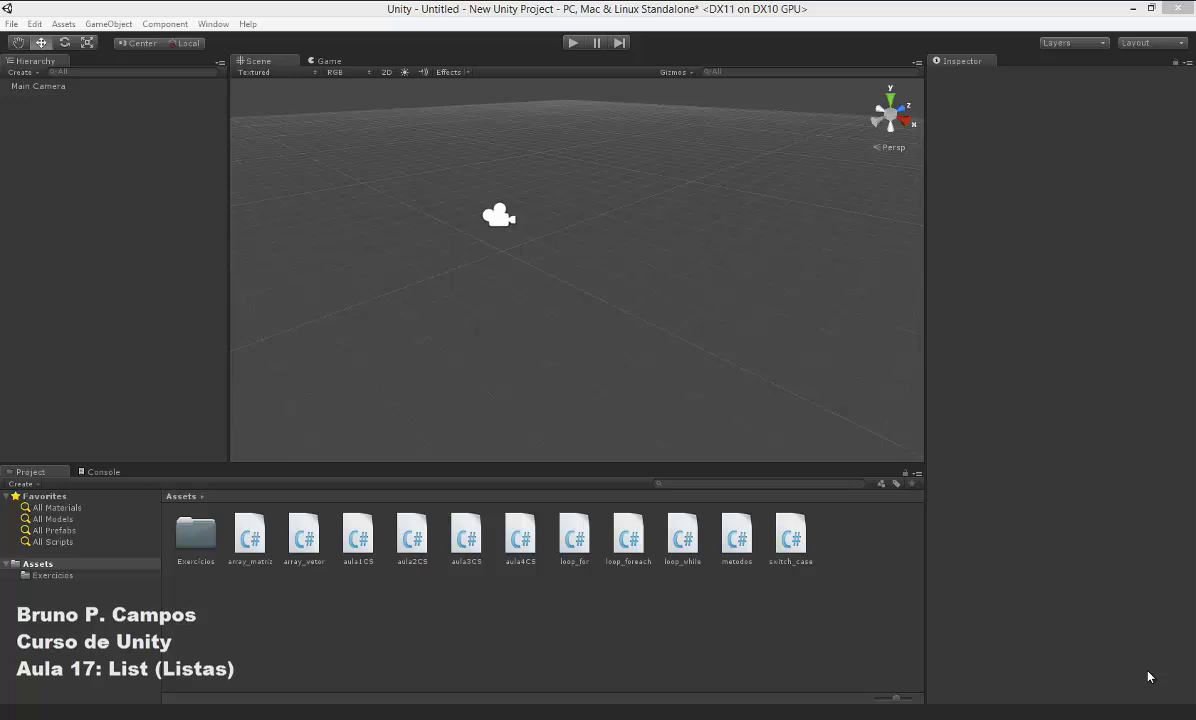
Create a C# script named colecao_list in Assets and open it in MonoDevelop
{"action": "right_click", "coordinate": [318, 582]}
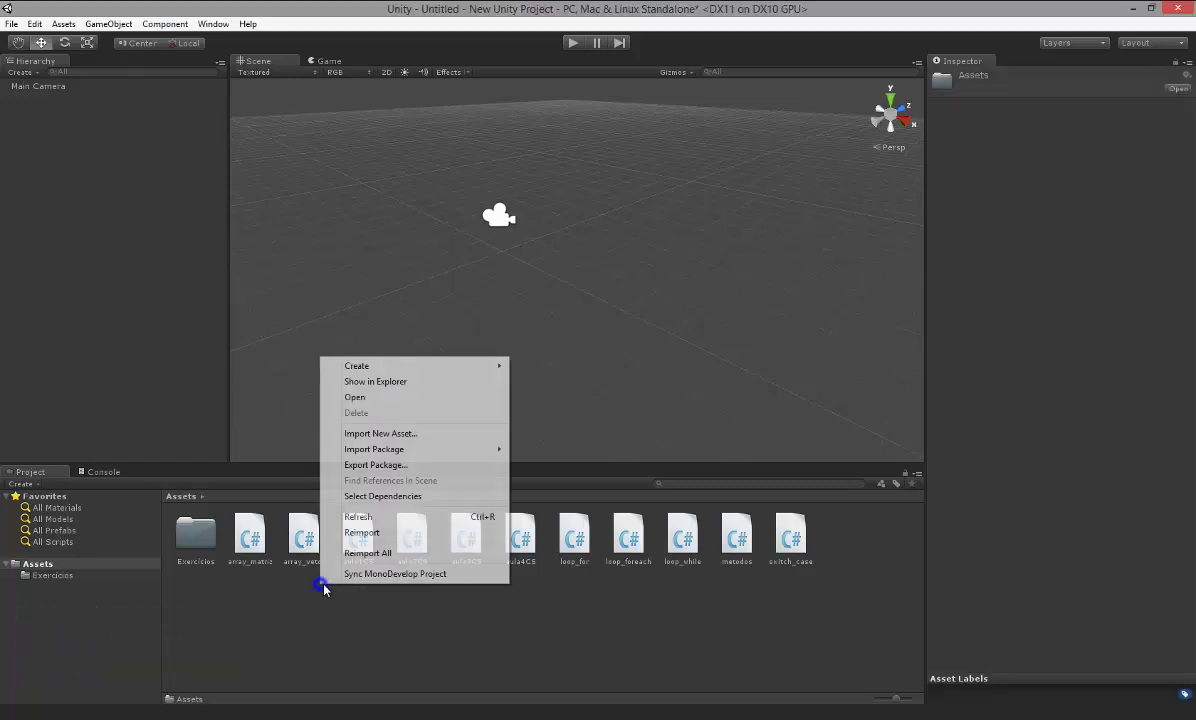
{"action": "mouse_move", "coordinate": [467, 368]}
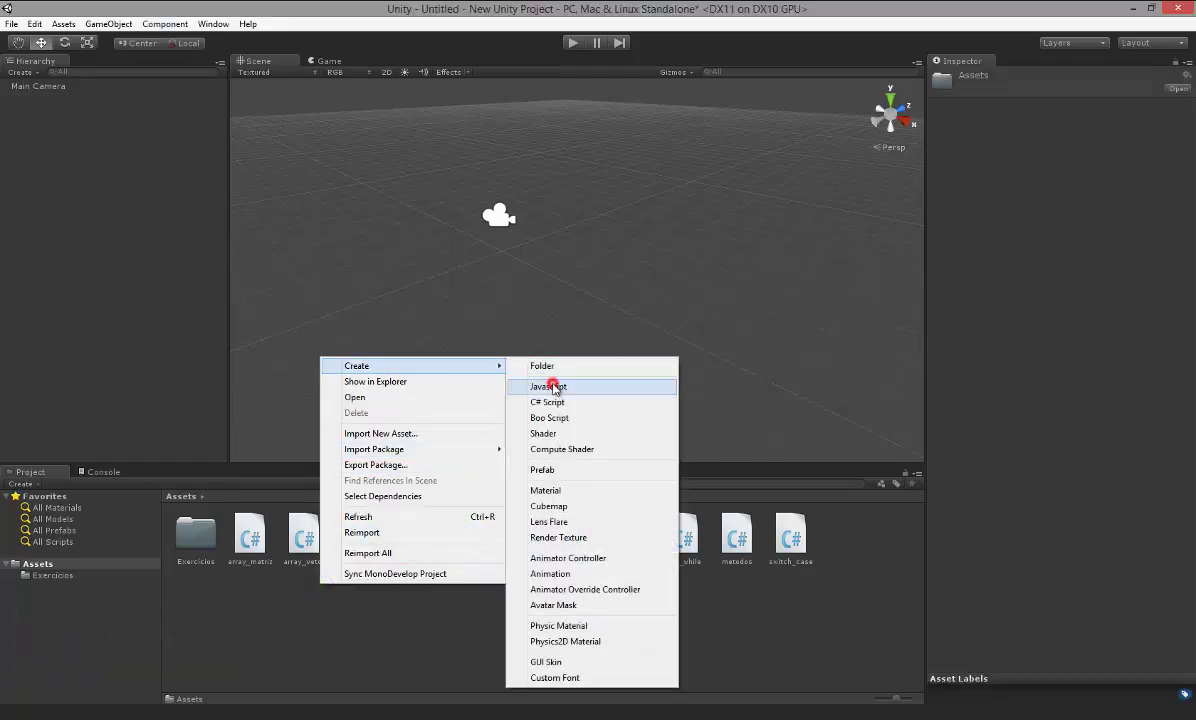
{"action": "left_click", "coordinate": [556, 404]}
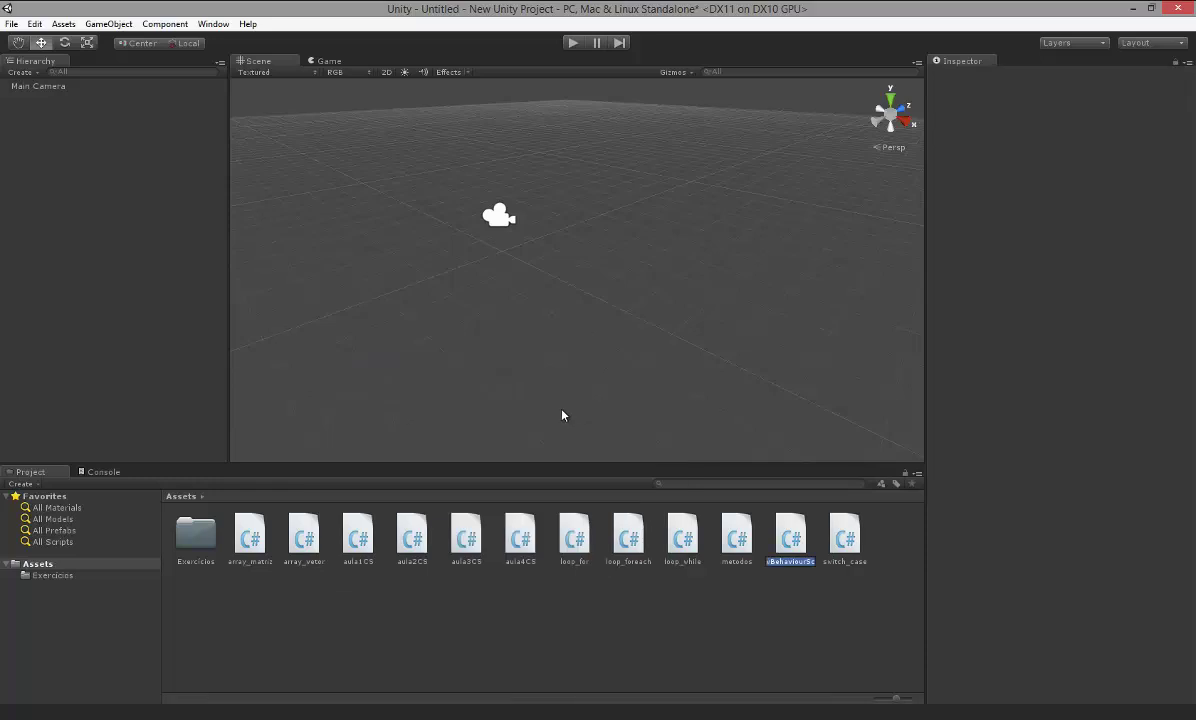
{"action": "type", "text": "lis"}
{"action": "key", "text": "BackSpace"}
{"action": "key", "text": "BackSpace"}
{"action": "key", "text": "BackSpace"}
{"action": "type", "text": "colecao"}
{"action": "type", "text": "_list"}
{"action": "key", "text": "Return"}
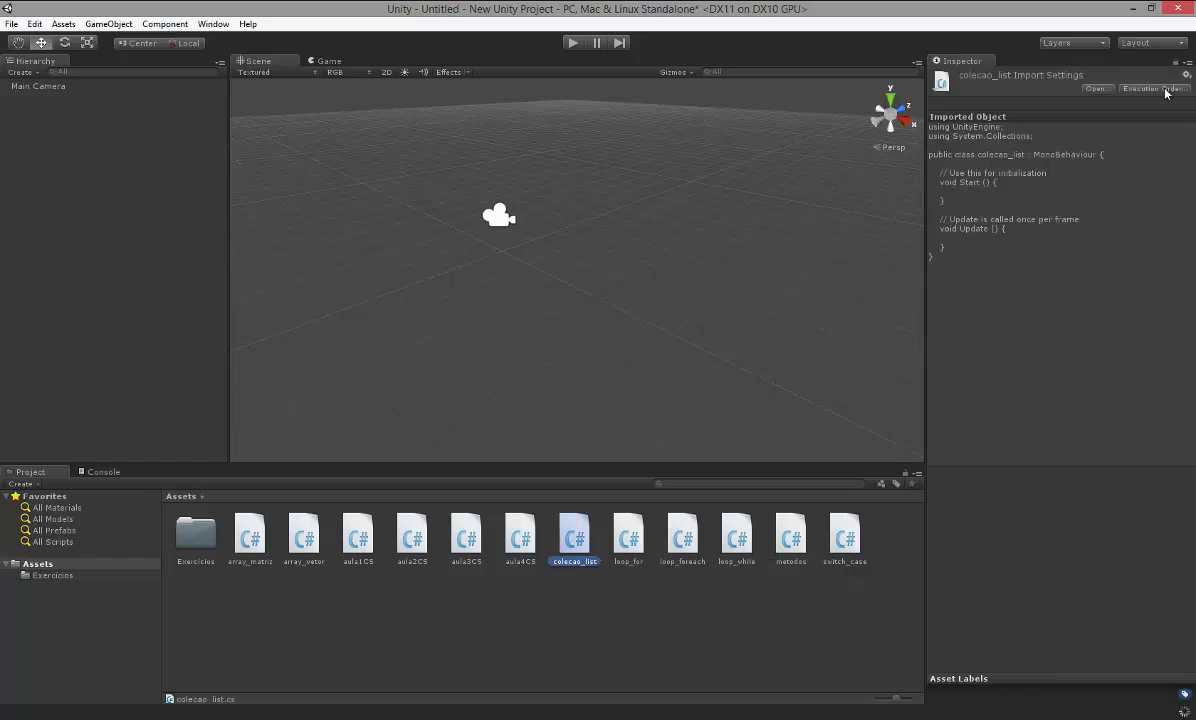
{"action": "left_click", "coordinate": [1104, 90]}
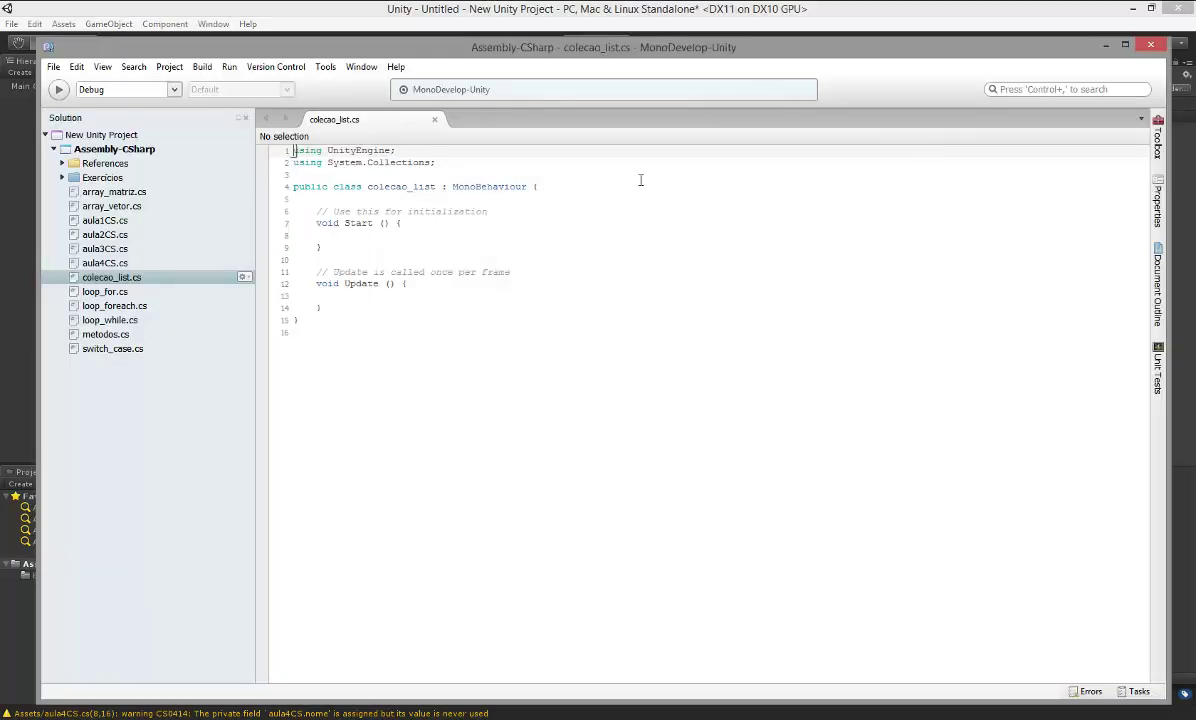
Maximize the editor and add blank lines inside the colecao_list class above Start()
{"action": "left_click", "coordinate": [1126, 46]}
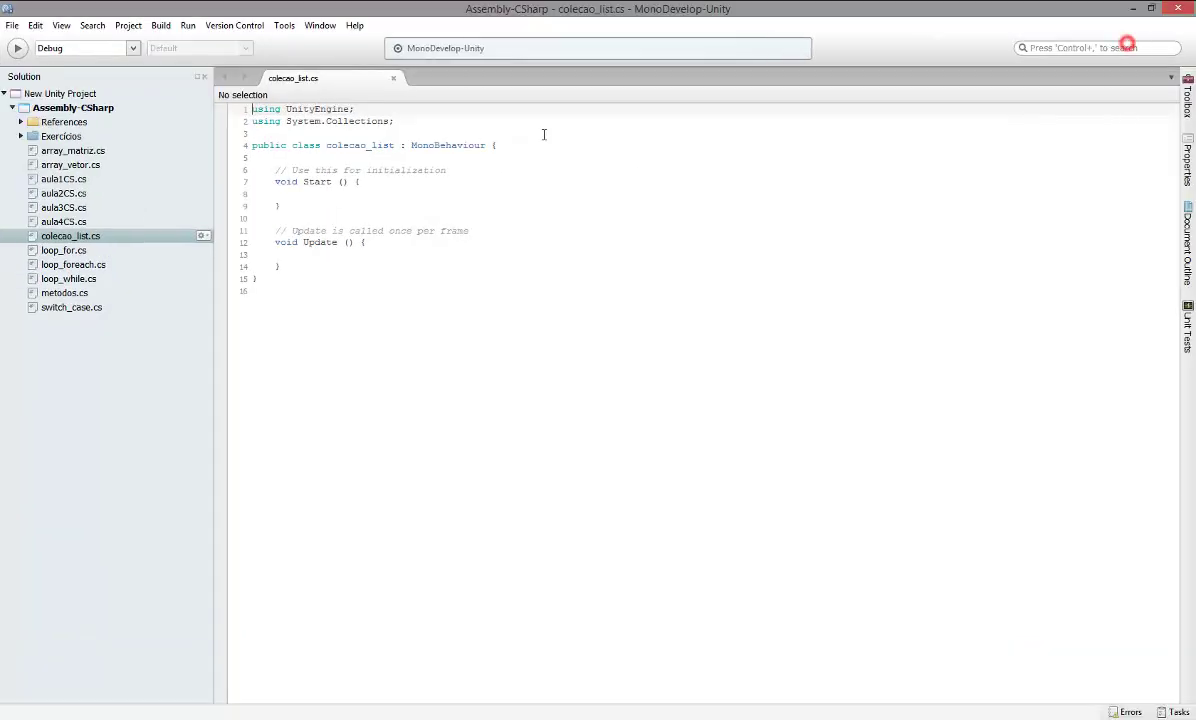
{"action": "left_click", "coordinate": [276, 159]}
{"action": "key", "text": "Return"}
{"action": "key", "text": "Return"}
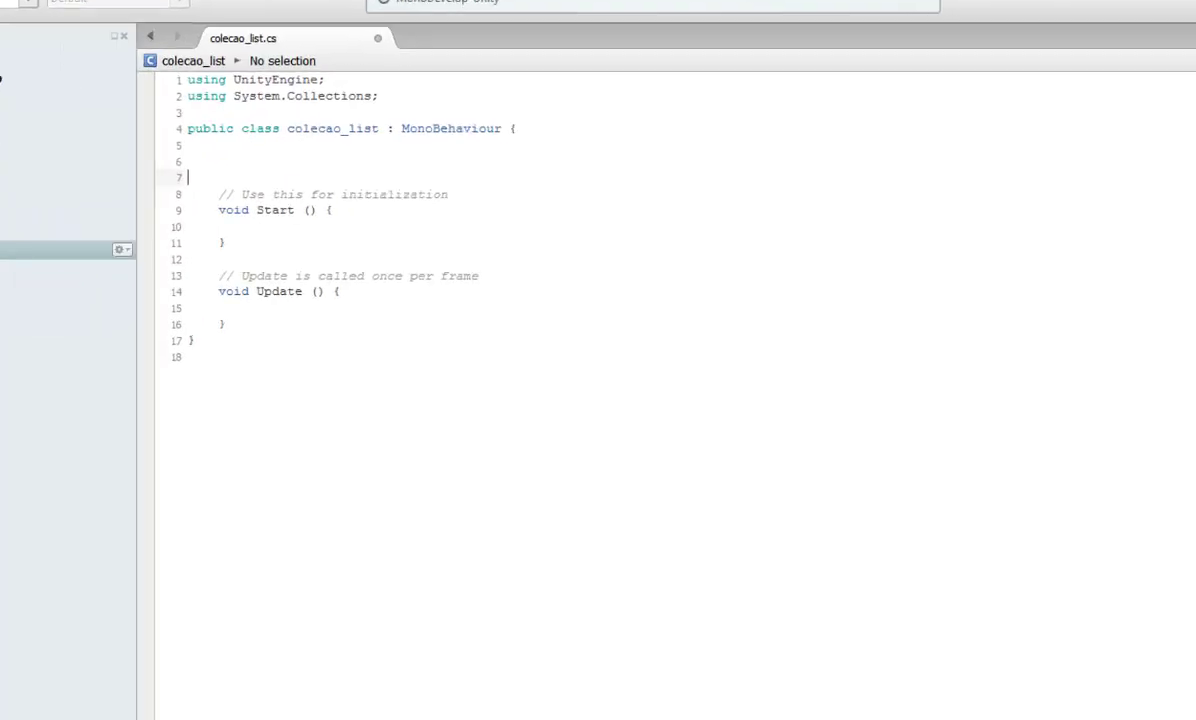
{"action": "key", "text": "Up"}
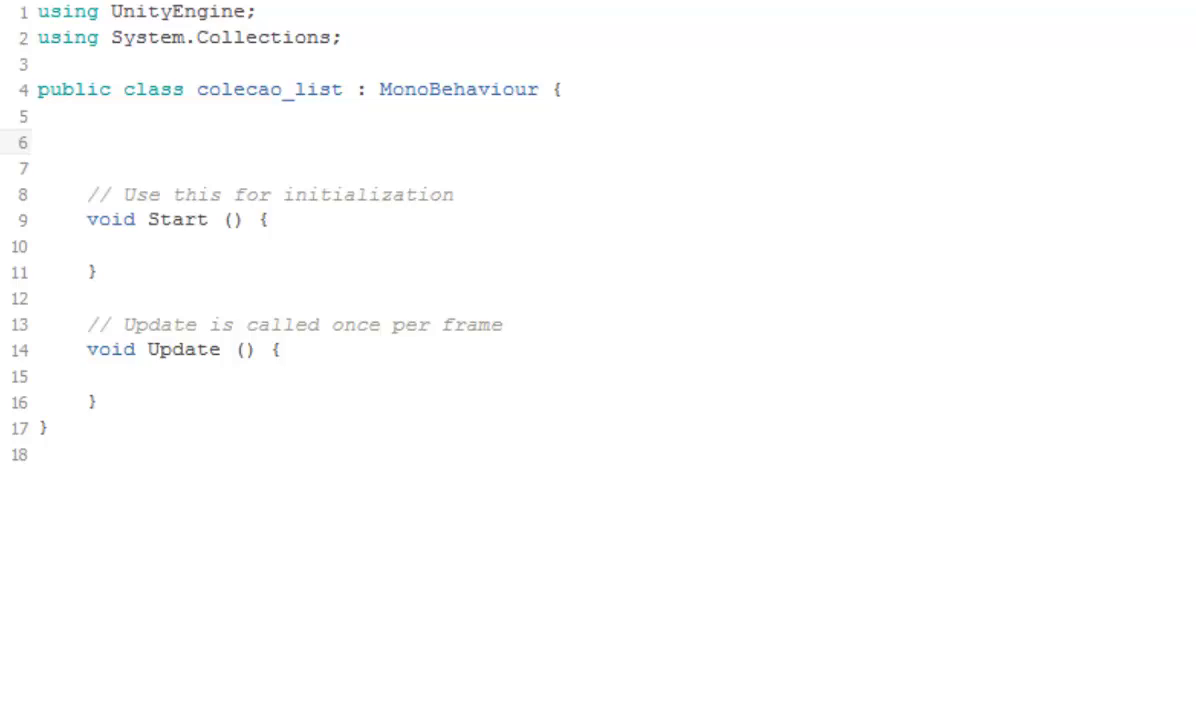
Type List<string> on line 6, correcting the strint typo and the IList autocomplete
{"action": "type", "text": "List"}
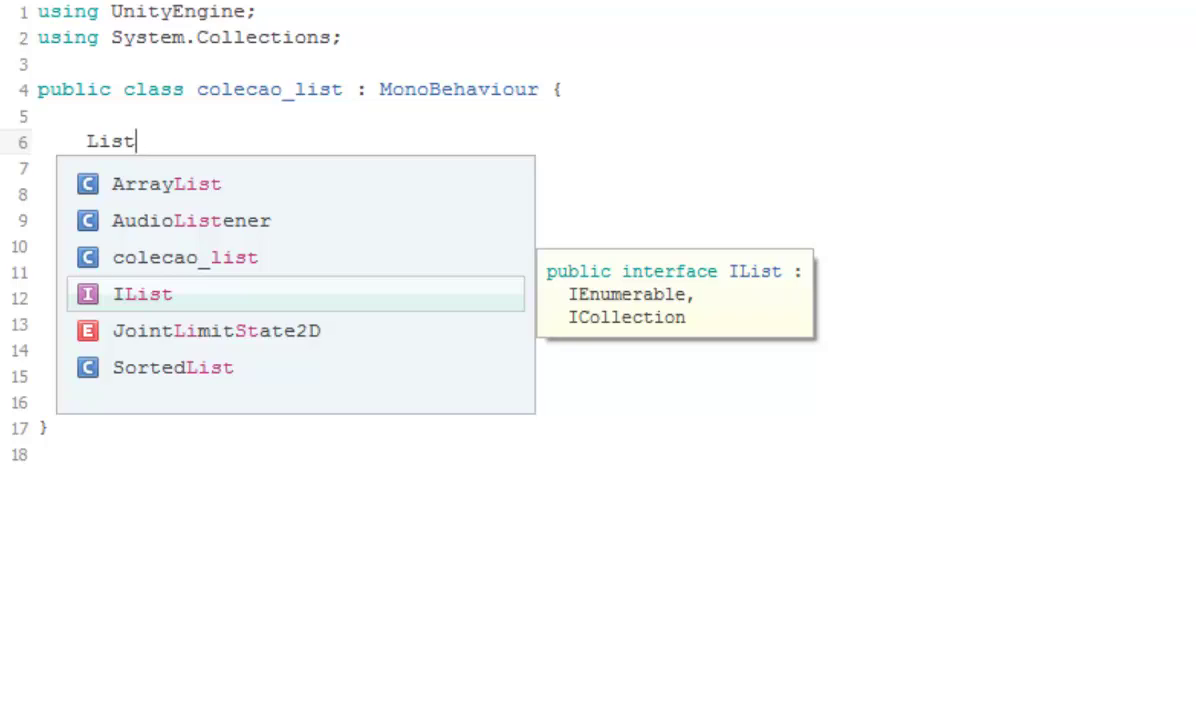
{"action": "type", "text": "<s"}
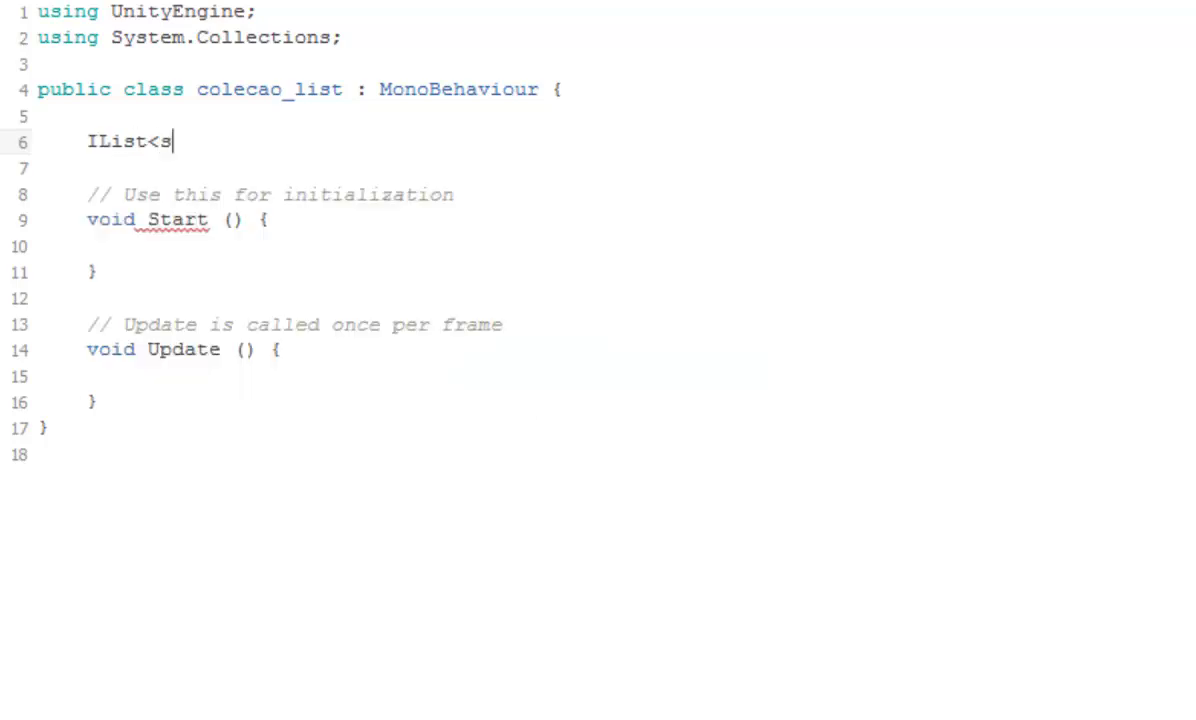
{"action": "type", "text": "trint>"}
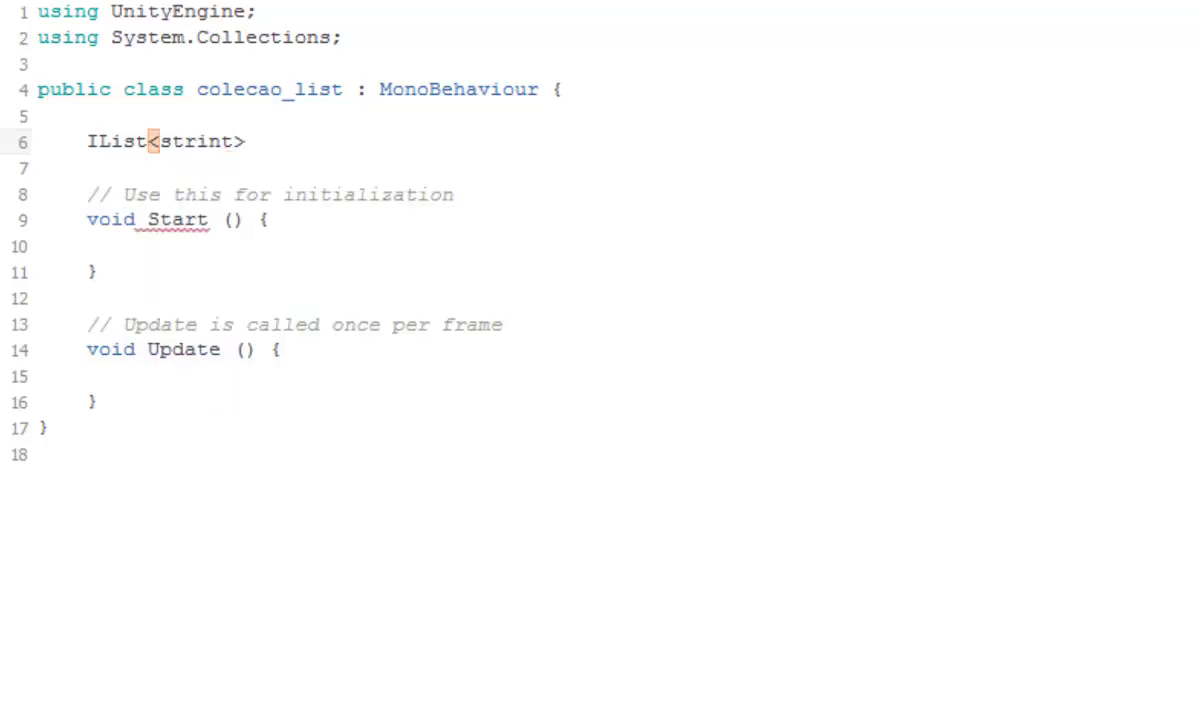
{"action": "key", "text": "Left"}
{"action": "key", "text": "Left"}
{"action": "key", "text": "Delete"}
{"action": "type", "text": "g"}
{"action": "key", "text": "Right"}
{"action": "key", "text": "Left"}
{"action": "key", "text": "Left"}
{"action": "key", "text": "Left"}
{"action": "key", "text": "Left"}
{"action": "key", "text": "Left"}
{"action": "key", "text": "Left"}
{"action": "key", "text": "Left"}
{"action": "key", "text": "Left"}
{"action": "key", "text": "Left"}
{"action": "key", "text": "Left"}
{"action": "key", "text": "Delete"}
{"action": "key", "text": "Right"}
{"action": "key", "text": "Right"}
{"action": "key", "text": "Right"}
{"action": "key", "text": "Right"}
{"action": "key", "text": "Right"}
{"action": "key", "text": "Right"}
{"action": "key", "text": "Right"}
{"action": "key", "text": "Down"}
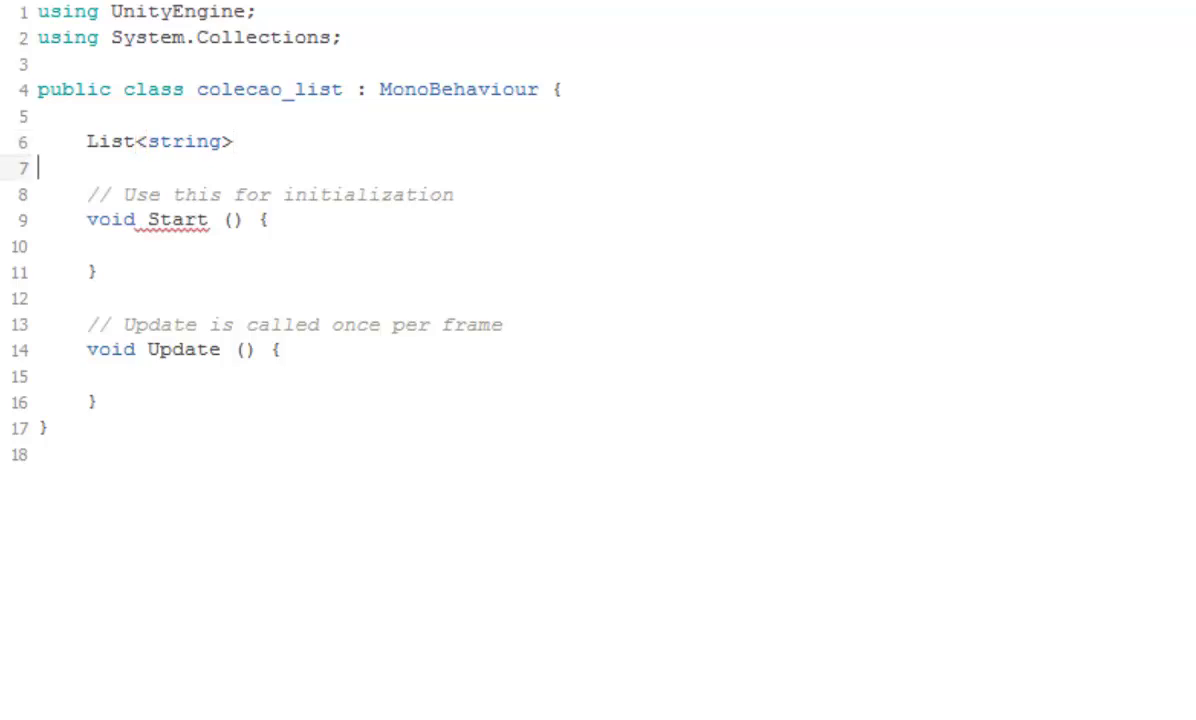
{"action": "key", "text": "Left"}
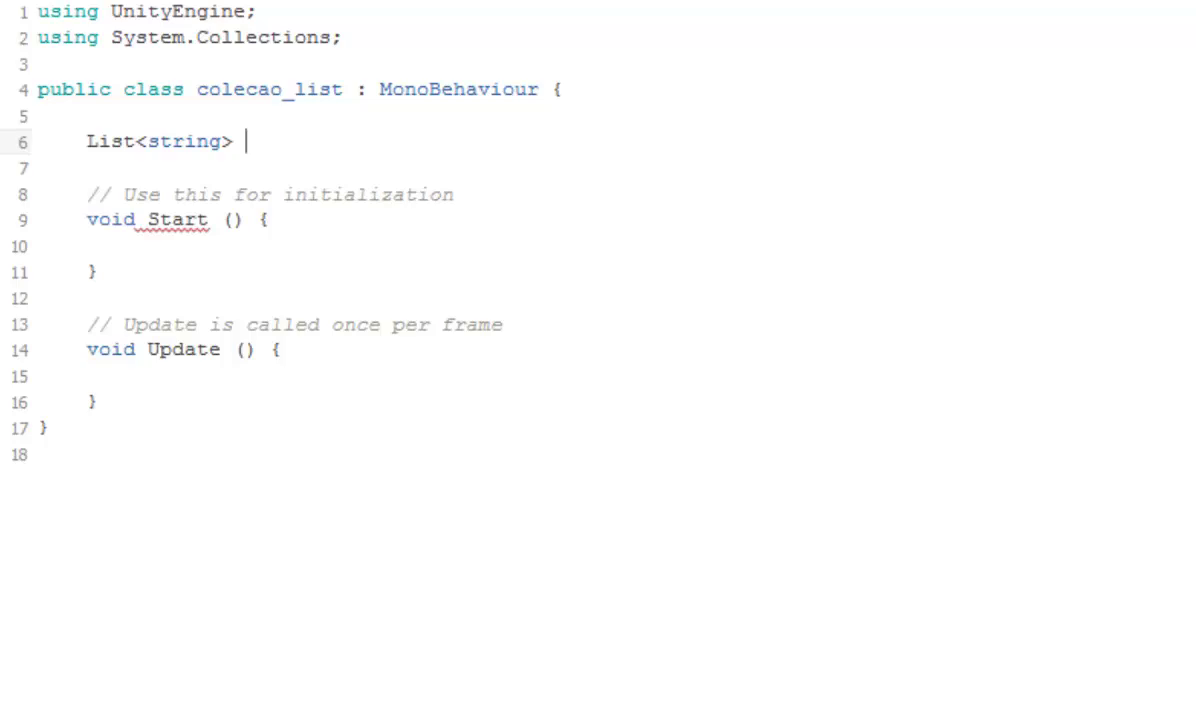
Finish the field as mochila = new List<string>();, changing IList to List
{"action": "type", "text": "moch"}
{"action": "type", "text": "ila"}
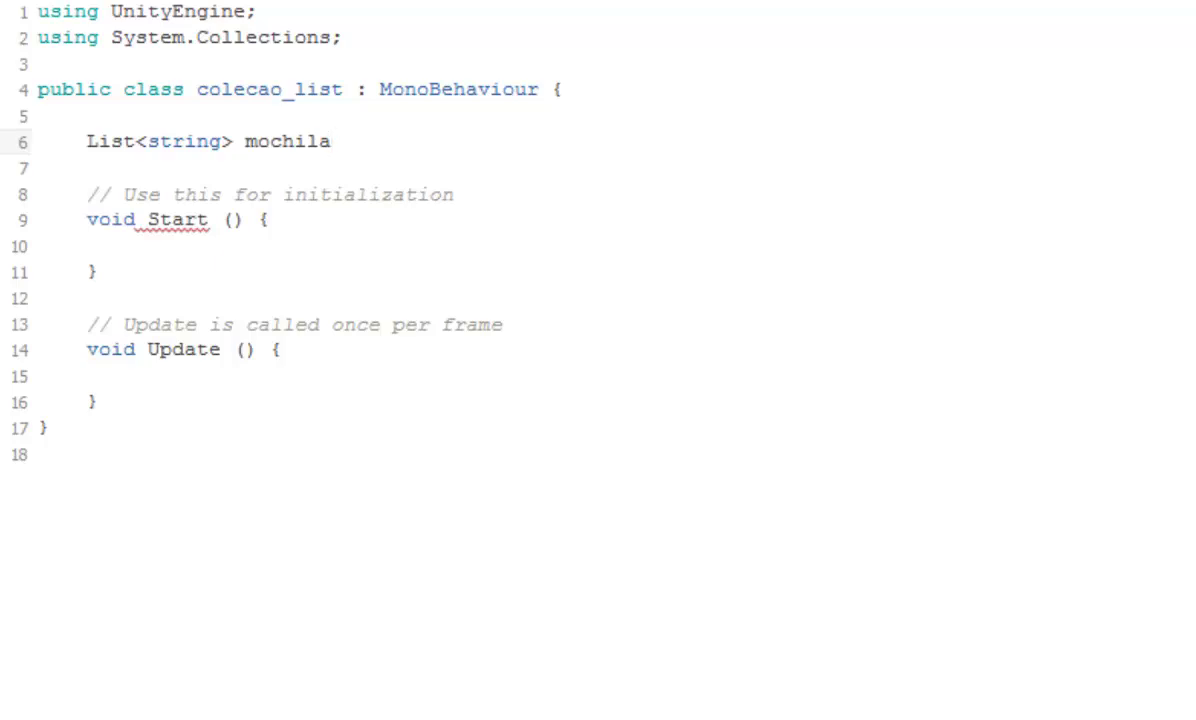
{"action": "type", "text": " = "}
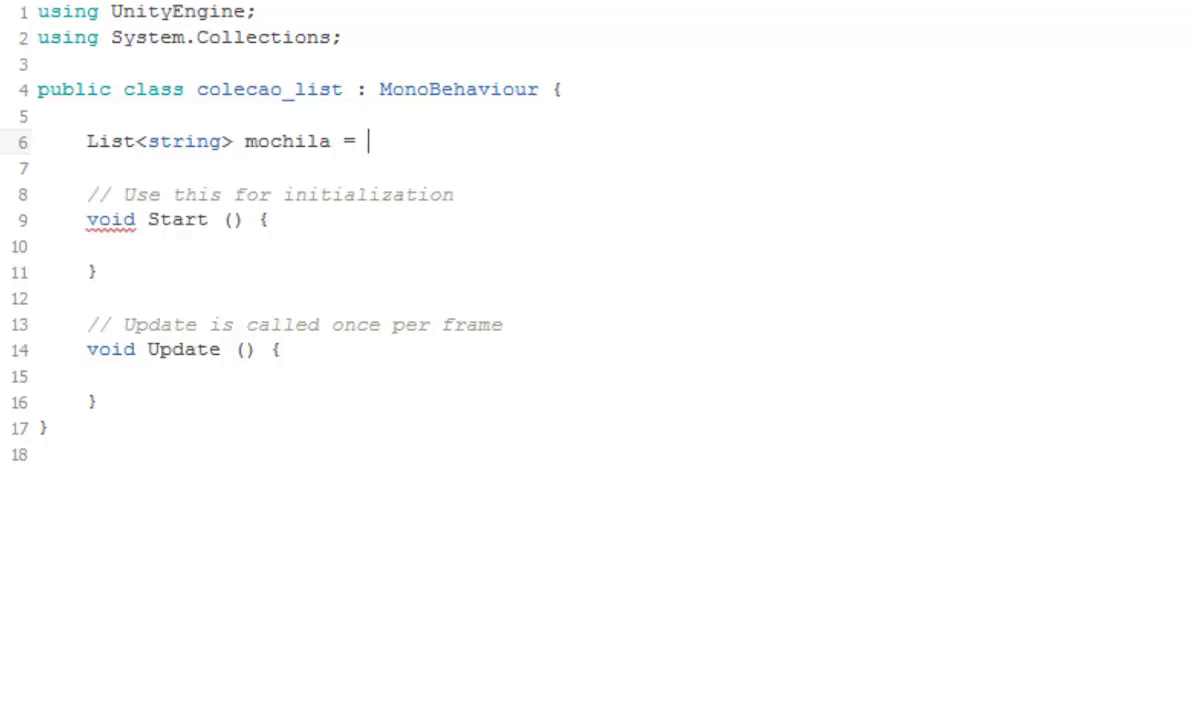
{"action": "type", "text": "new "}
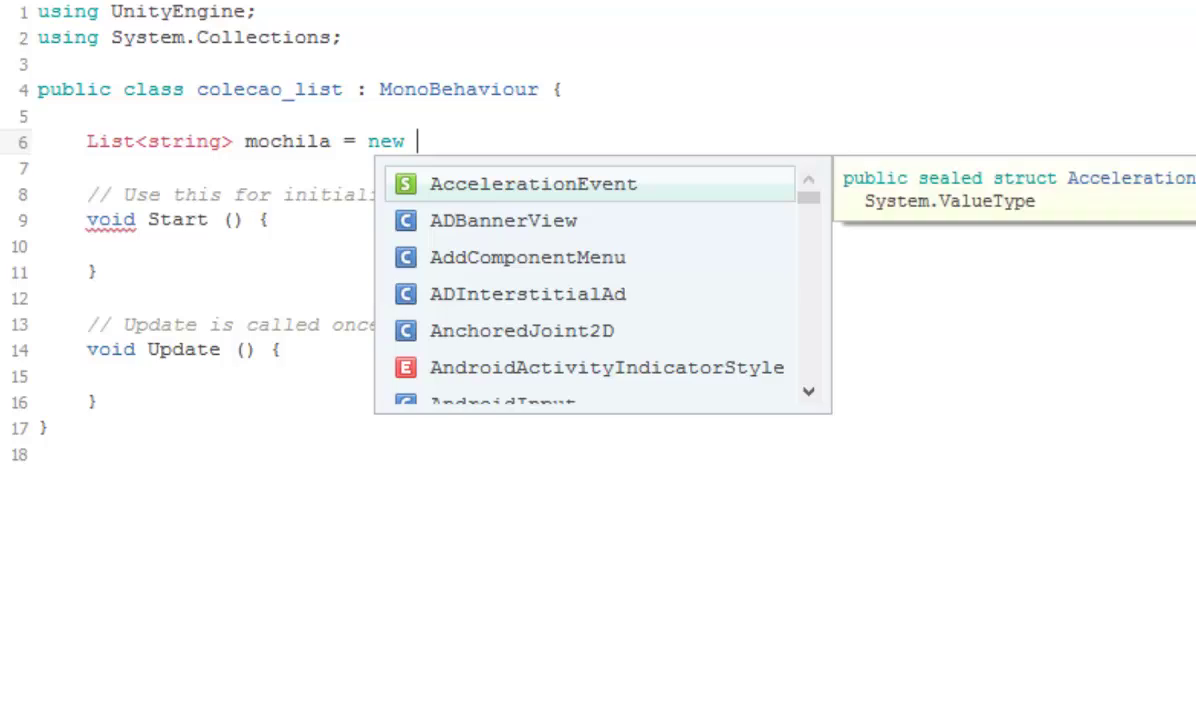
{"action": "type", "text": "ILi"}
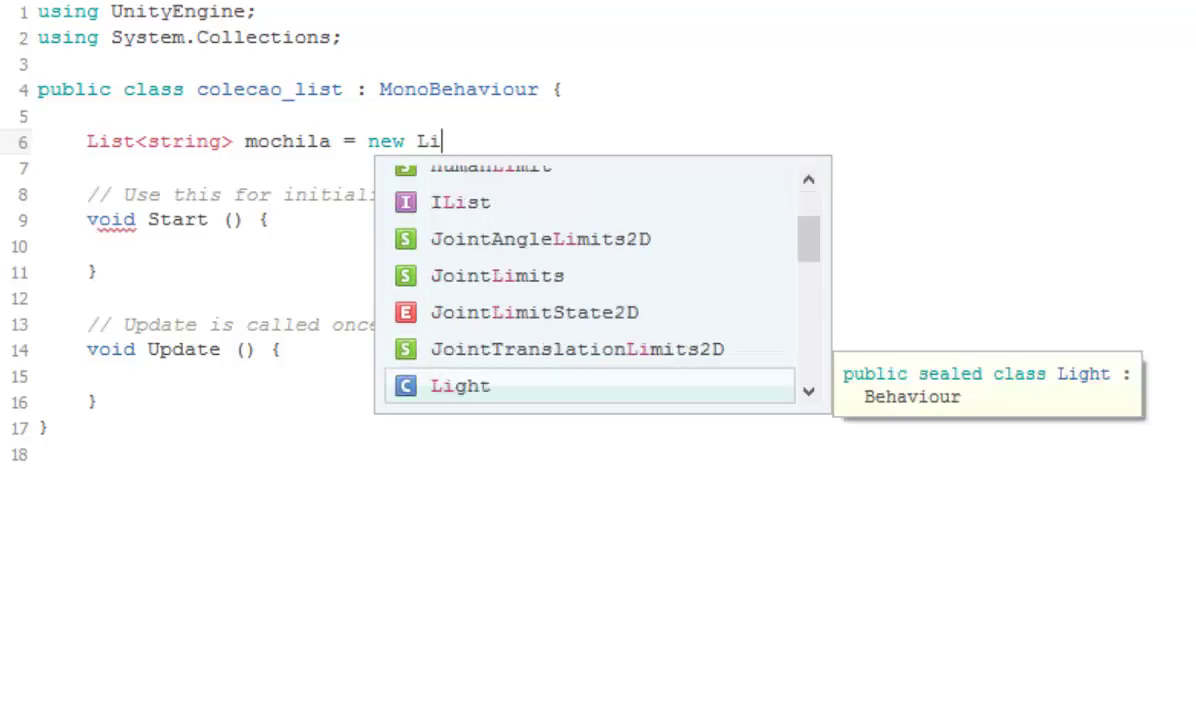
{"action": "type", "text": "st<stri"}
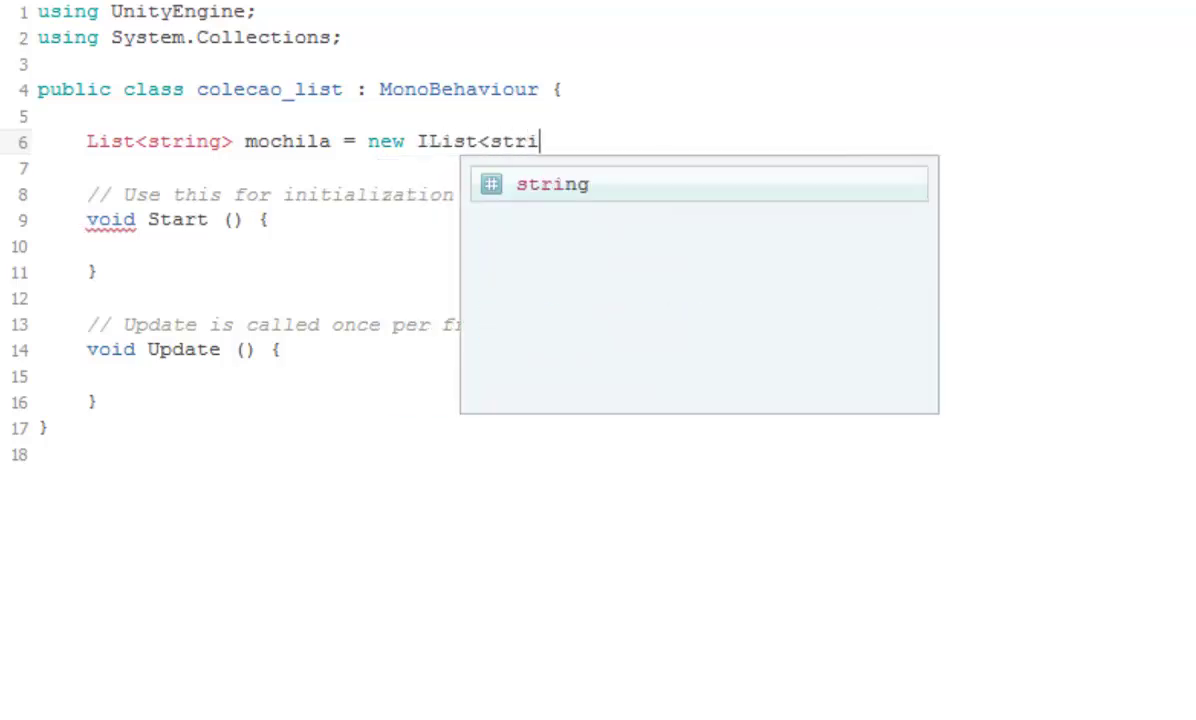
{"action": "type", "text": "ng>()"}
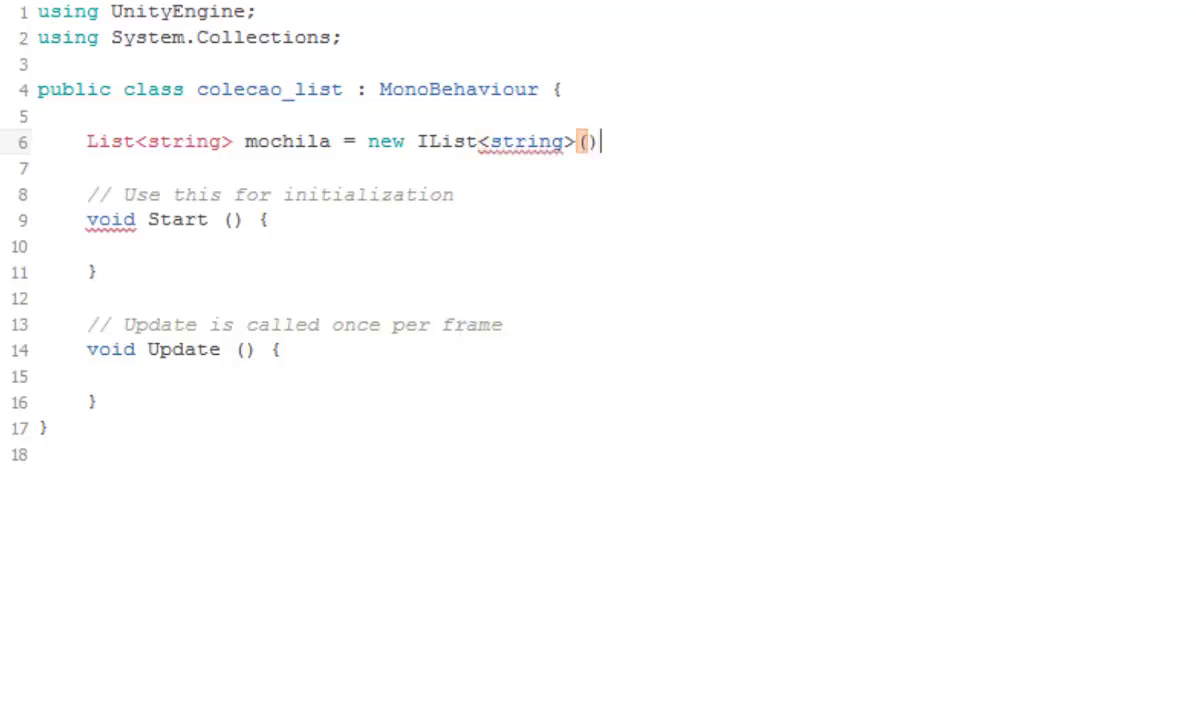
{"action": "type", "text": ";"}
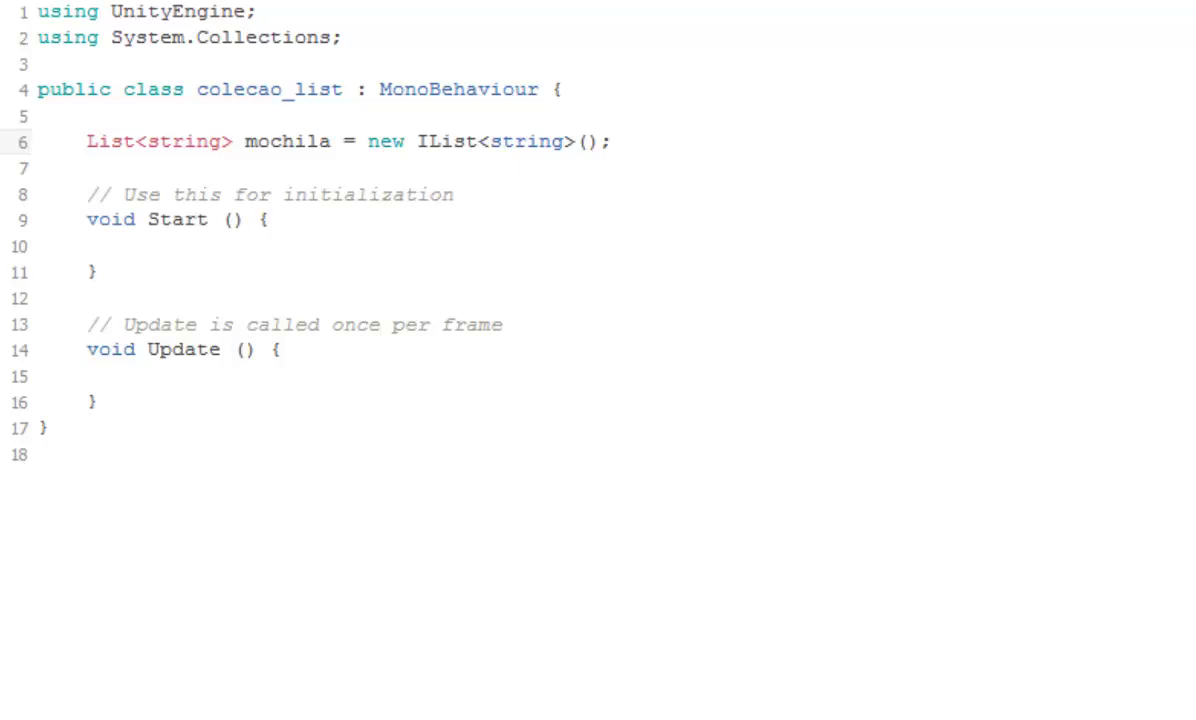
{"action": "left_click", "coordinate": [417, 141]}
{"action": "key", "text": "Delete"}
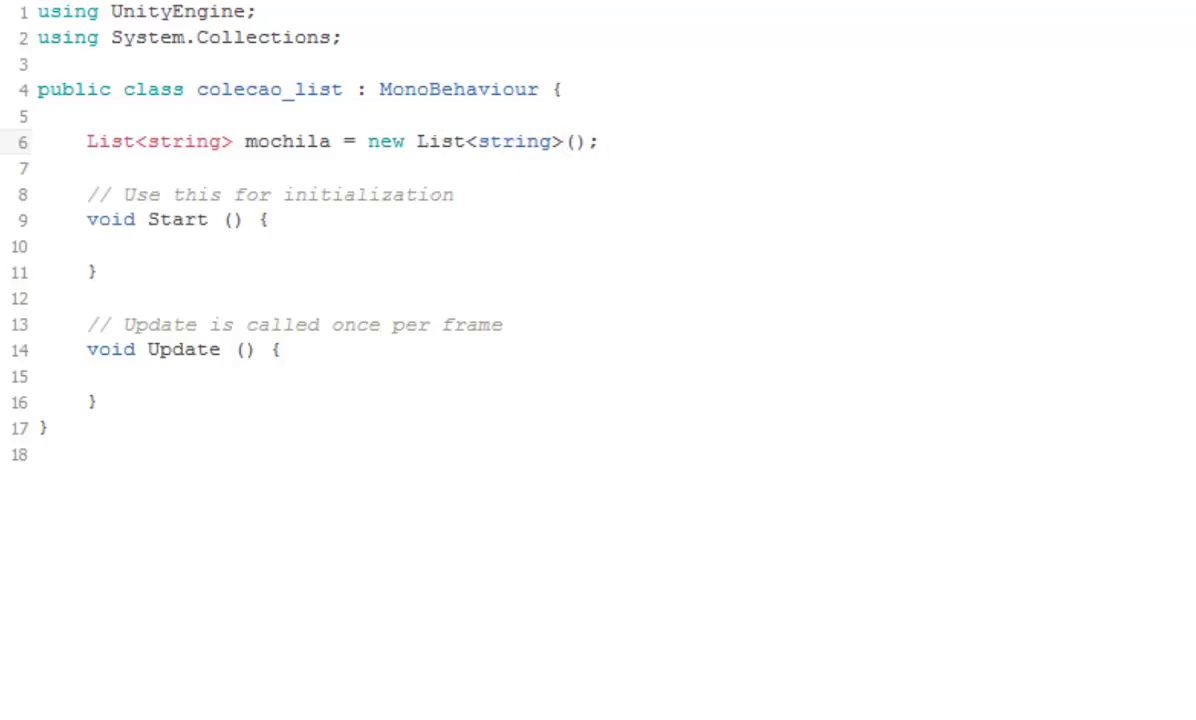
{"action": "key", "text": "Down"}
{"action": "key", "text": "Down"}
{"action": "key", "text": "Down"}
{"action": "key", "text": "Down"}
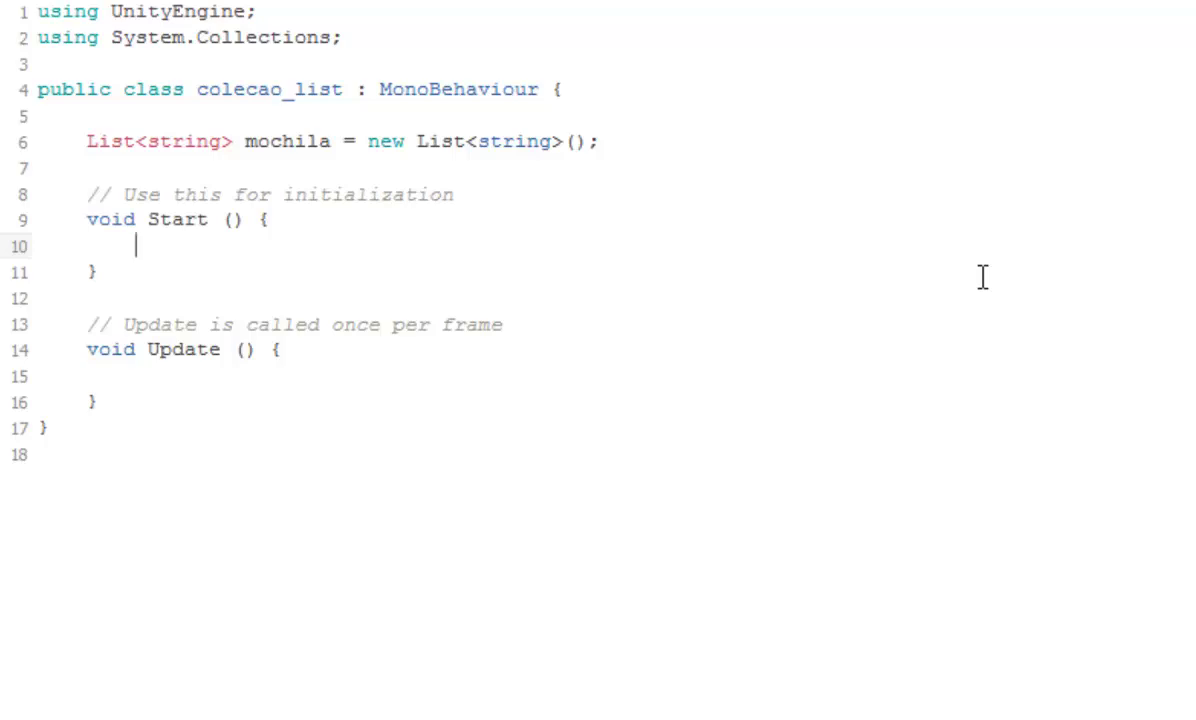
Write mochila.Add("corda"); inside Start()
{"action": "type", "text": "mo"}
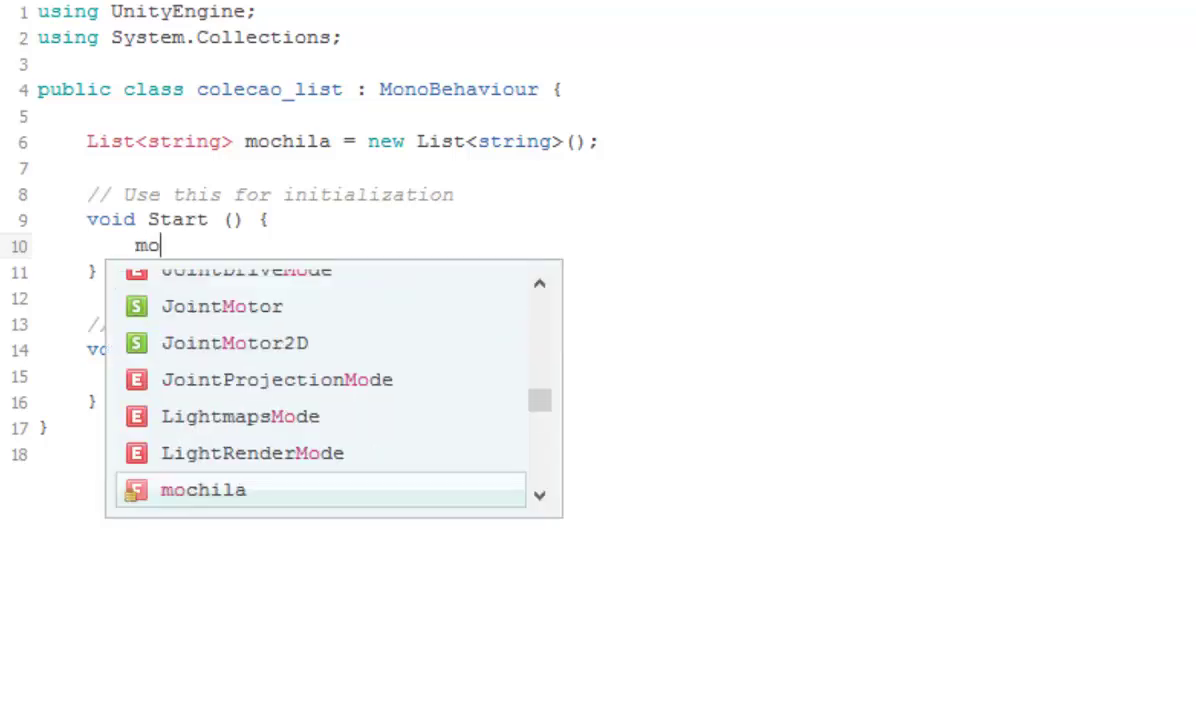
{"action": "type", "text": "c"}
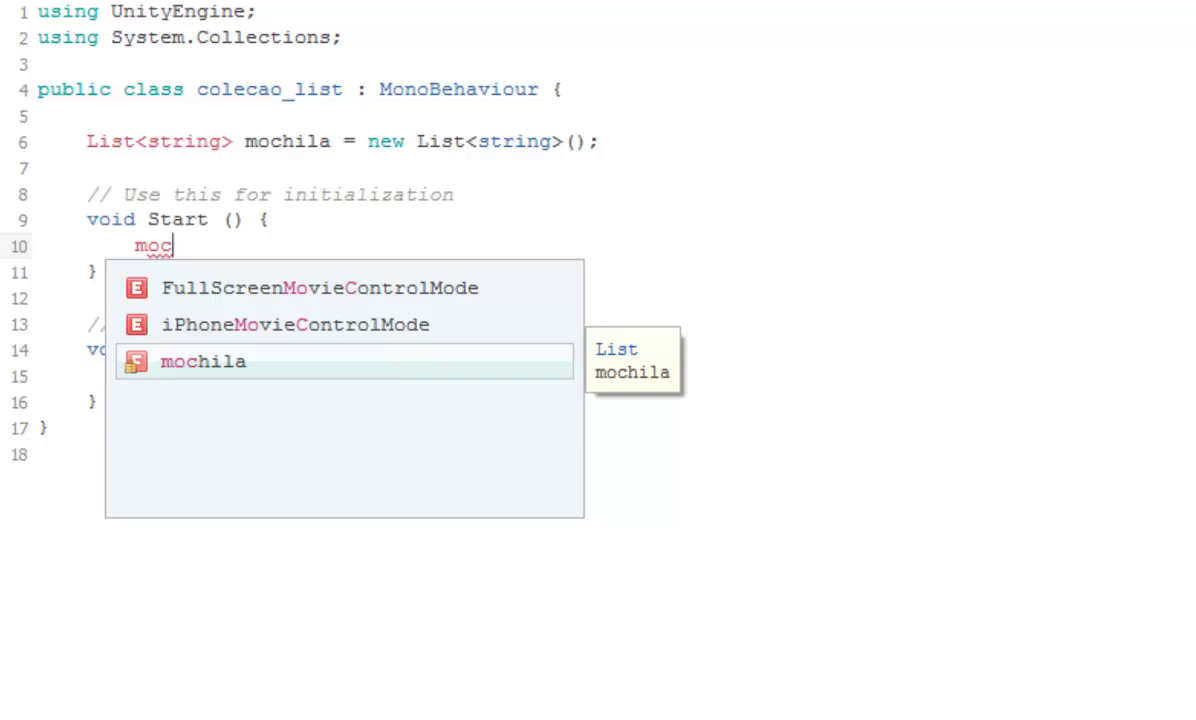
{"action": "type", "text": "hi"}
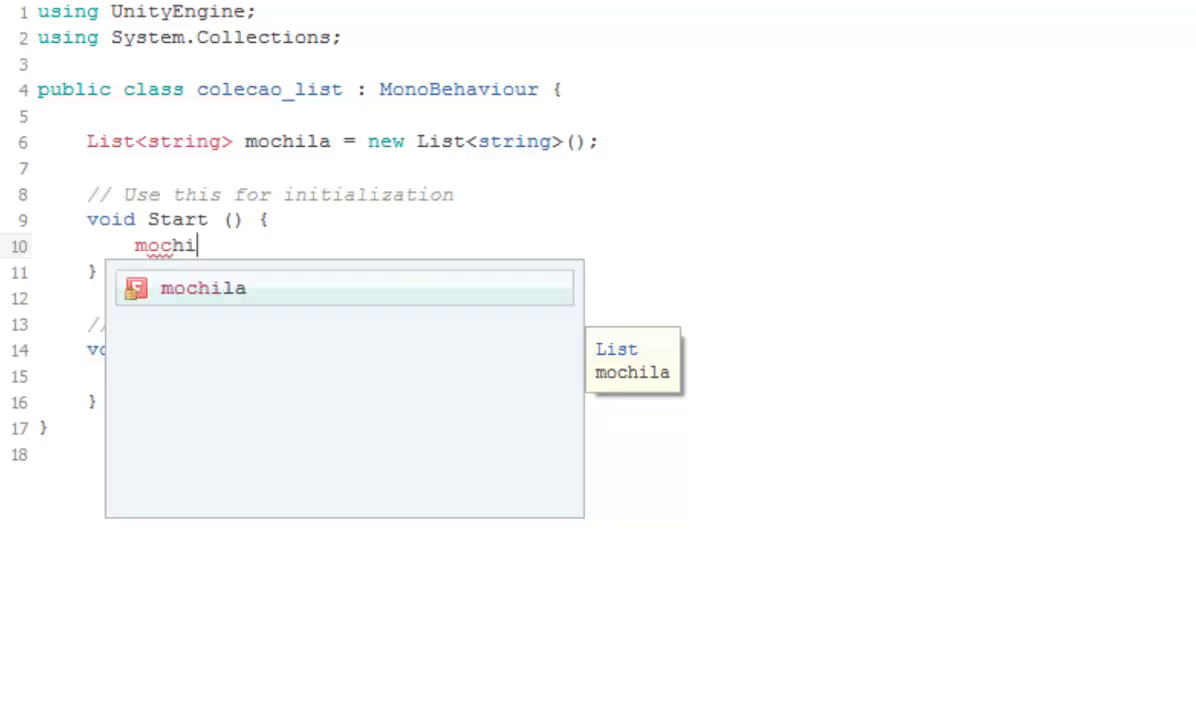
{"action": "type", "text": "la."}
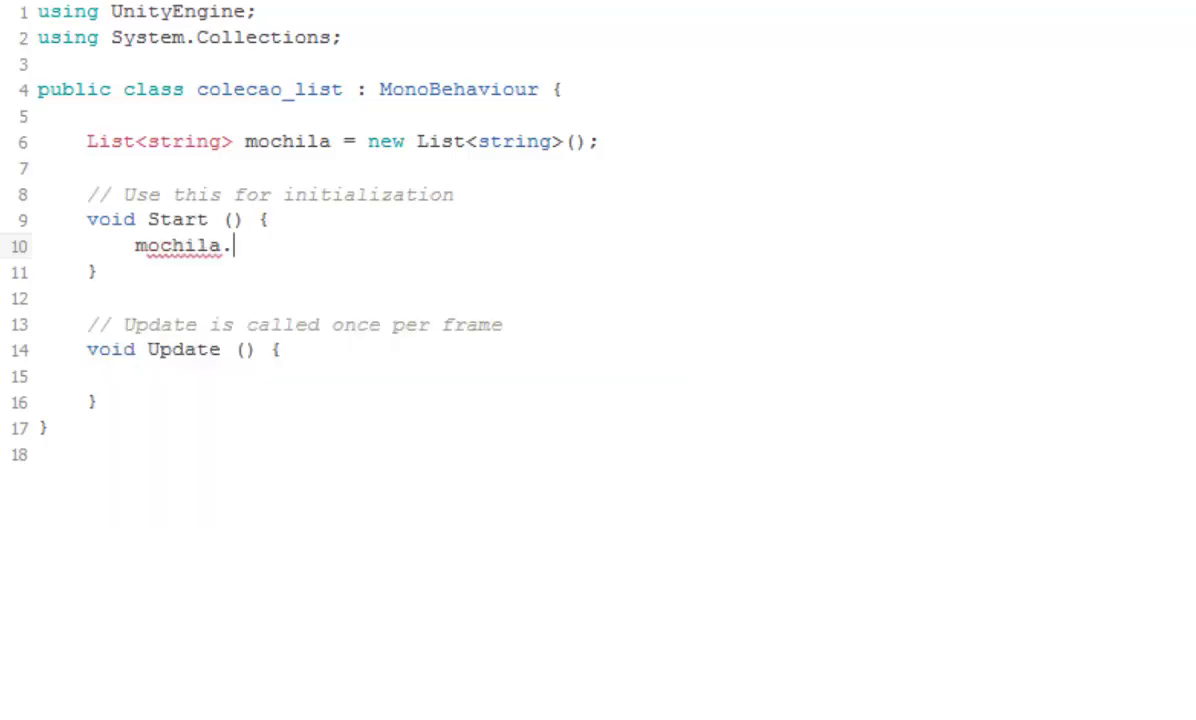
{"action": "type", "text": "A"}
{"action": "type", "text": "dd"}
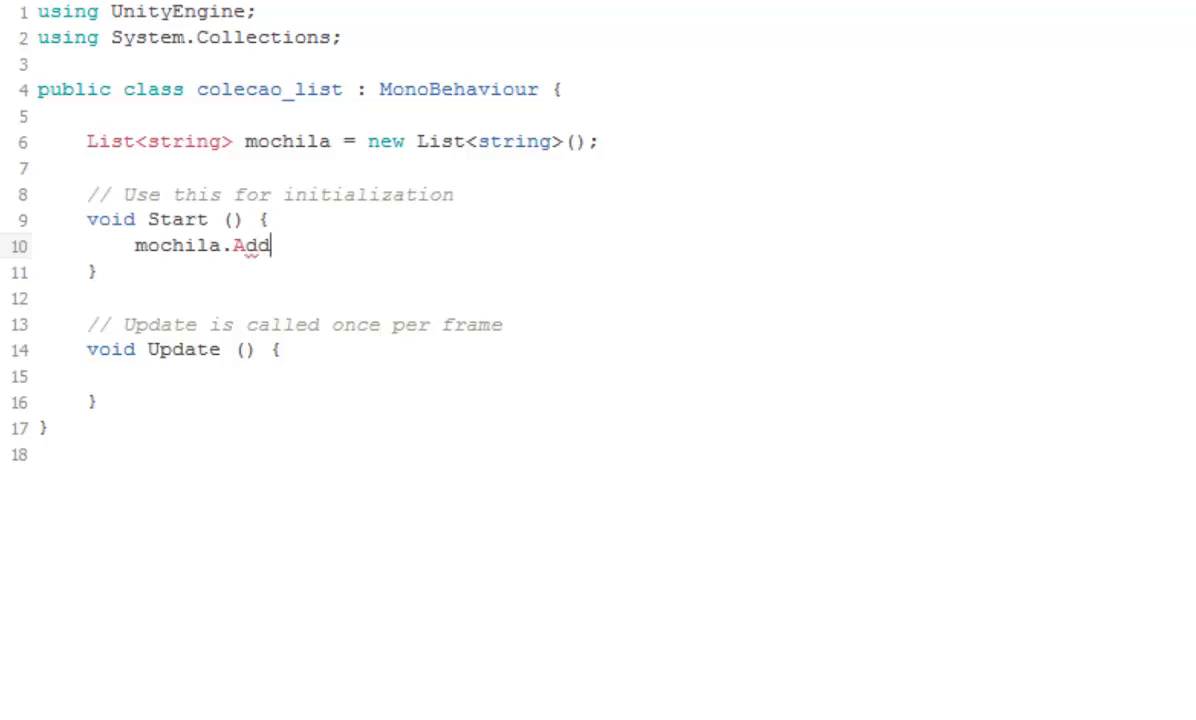
{"action": "type", "text": "();"}
{"action": "left_click", "coordinate": [281, 245]}
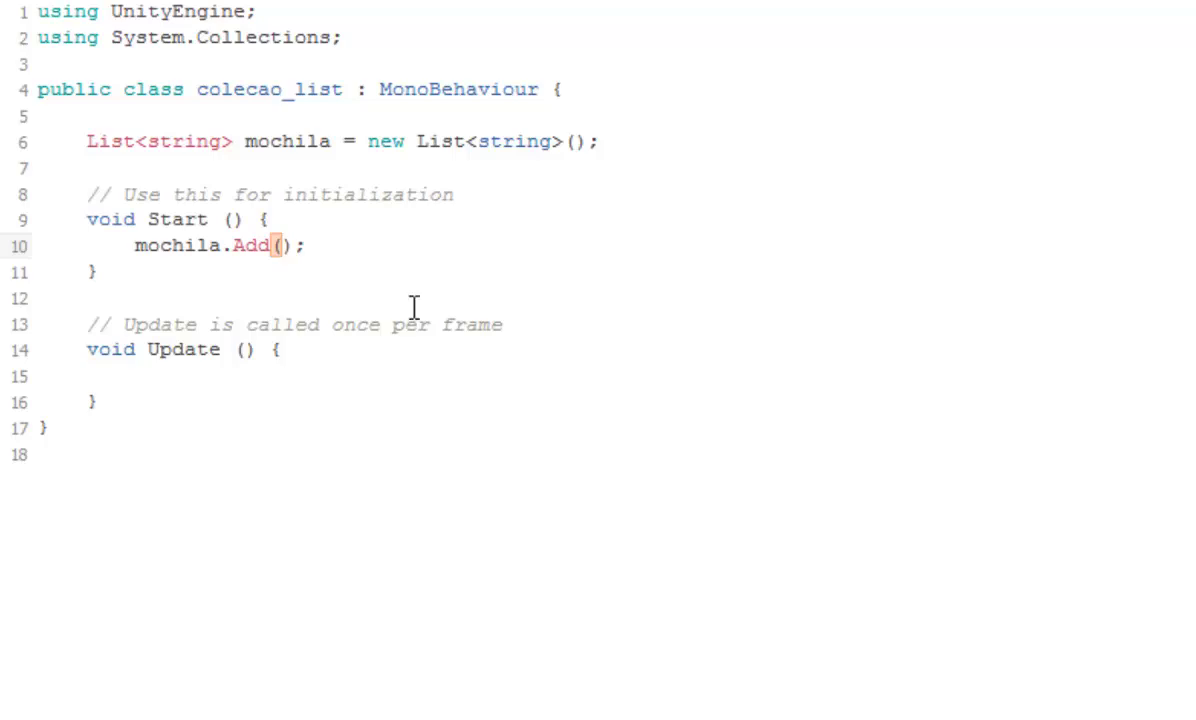
{"action": "type", "text": "\"\""}
{"action": "key", "text": "Left"}
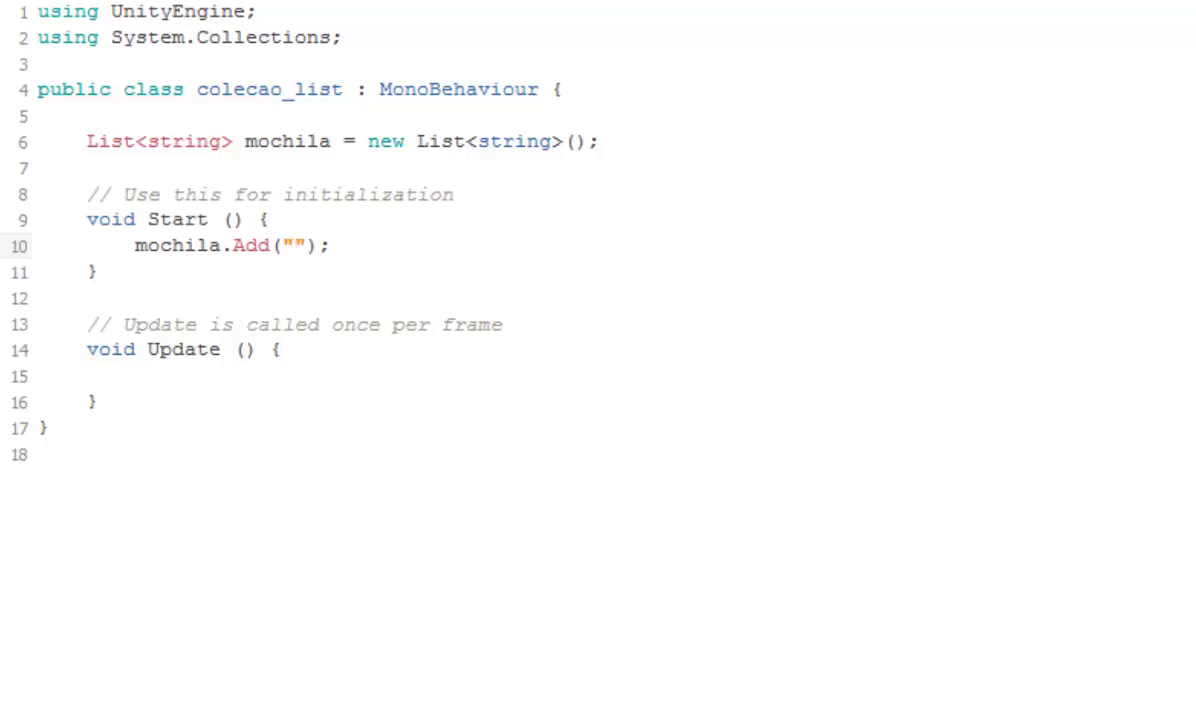
{"action": "type", "text": "corda"}
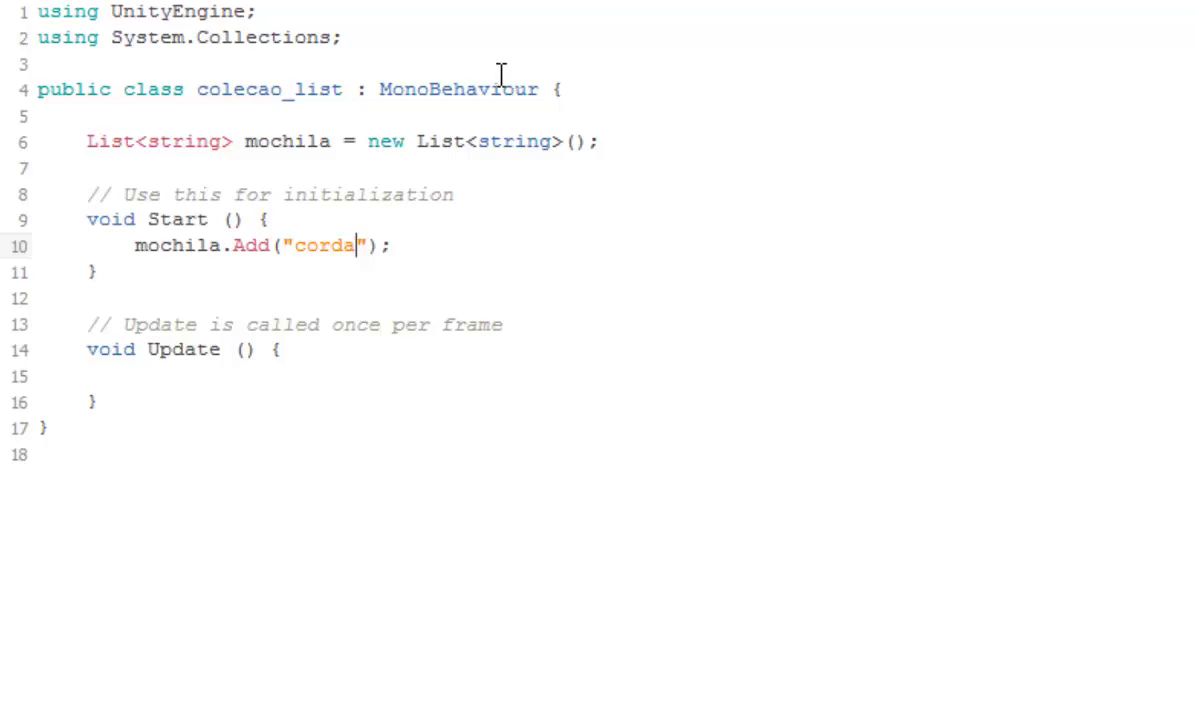
Resolve List by adding using System.Collections.Generic; to the script
{"action": "right_click", "coordinate": [112, 141]}
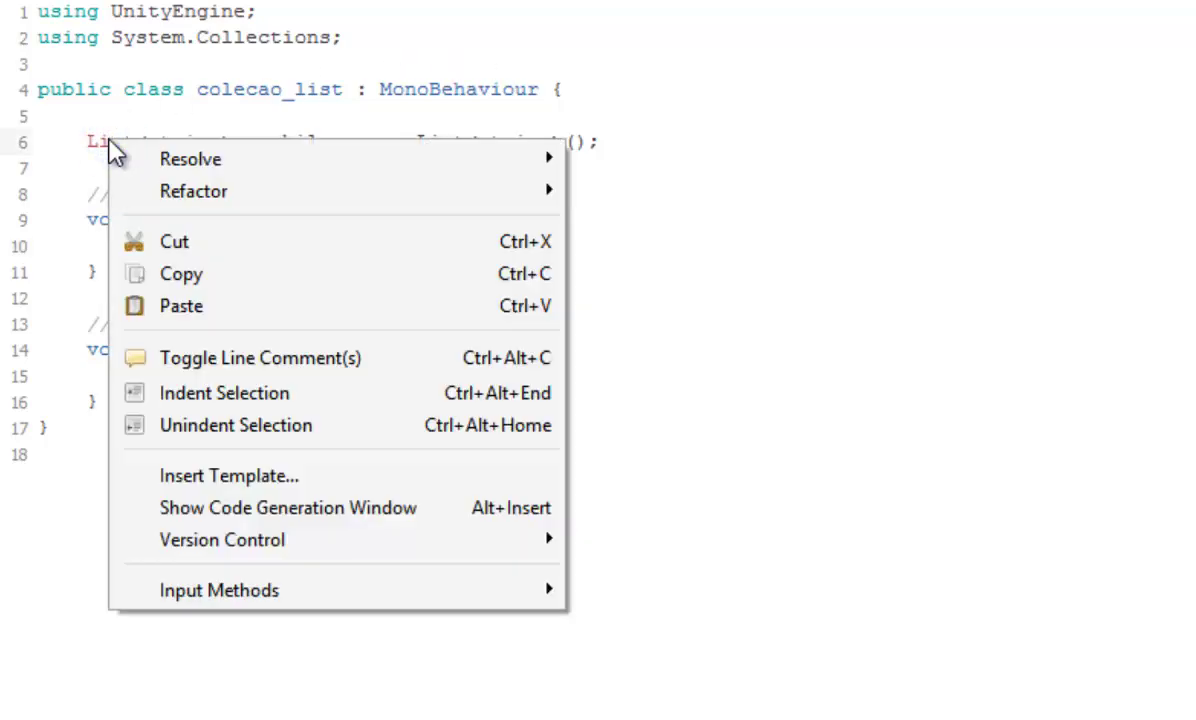
{"action": "mouse_move", "coordinate": [227, 165]}
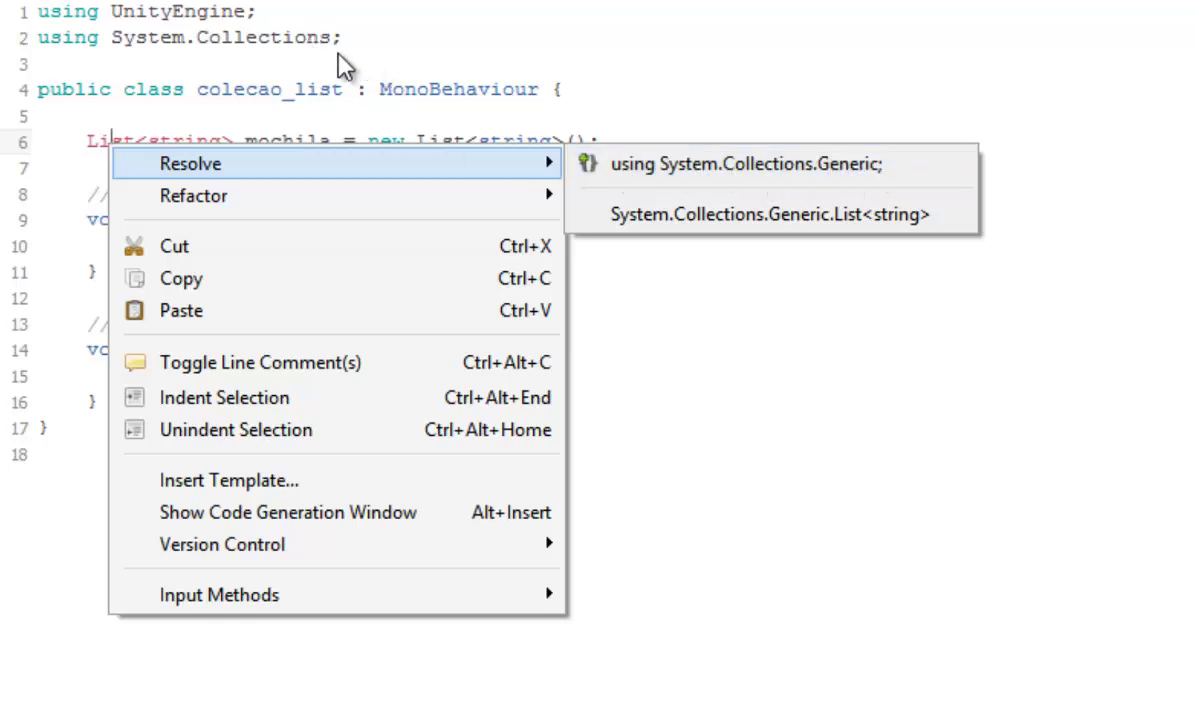
{"action": "left_click", "coordinate": [649, 164]}
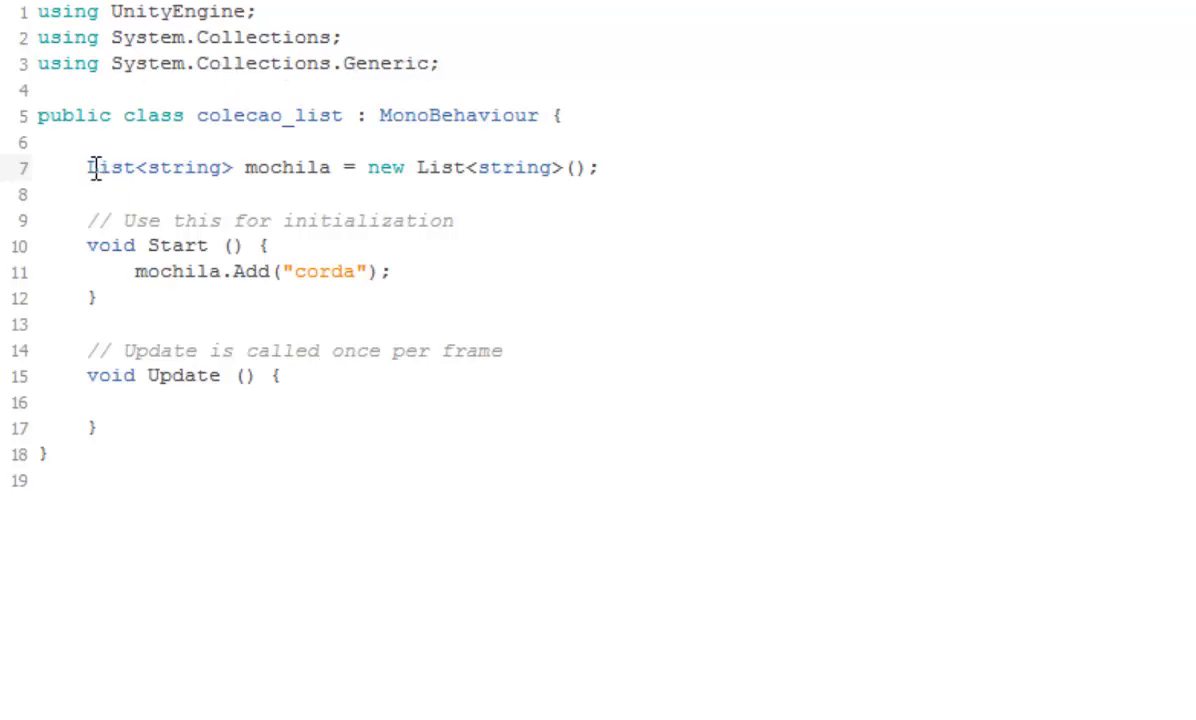
{"action": "left_click", "coordinate": [396, 270]}
Add mochila.Add("pedra"); on a new line below the corda line
{"action": "key", "text": "Return"}
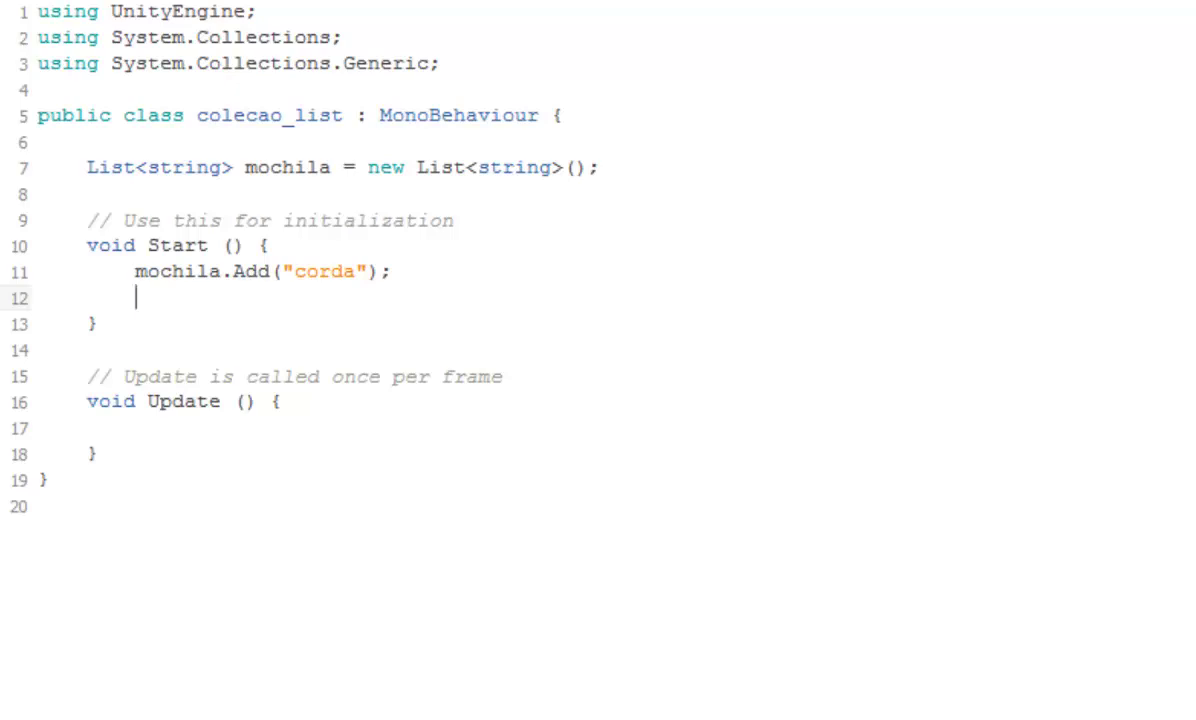
{"action": "type", "text": "mochi"}
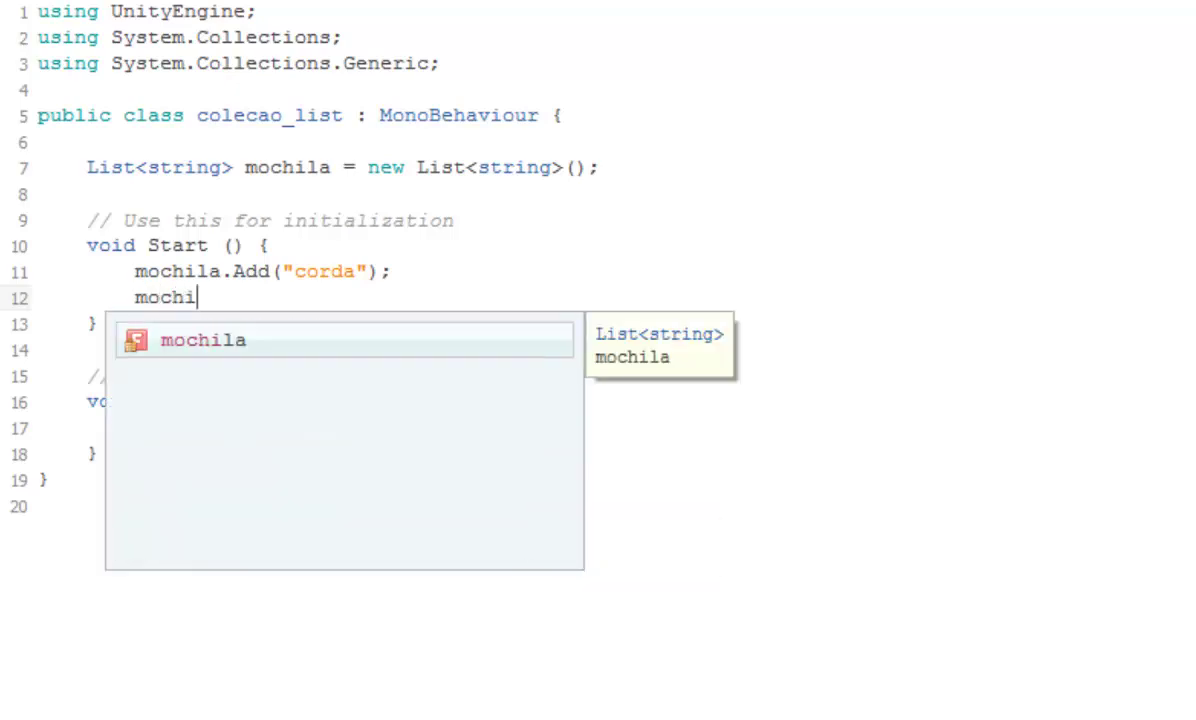
{"action": "type", "text": "la."}
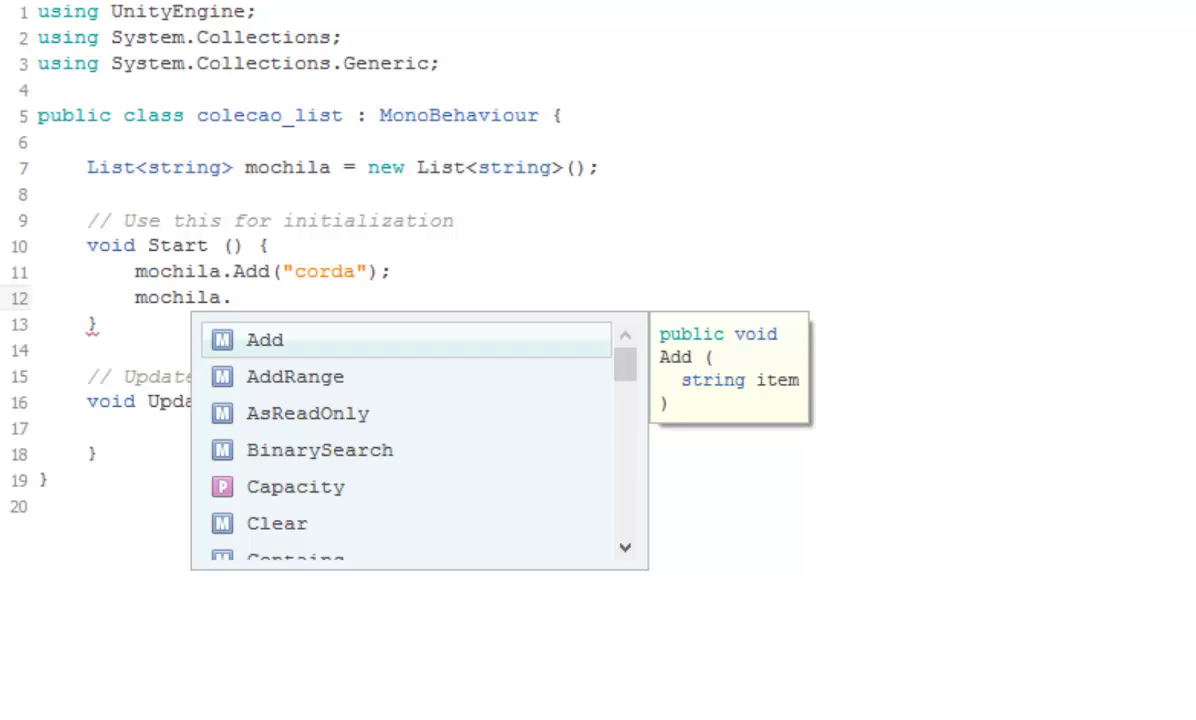
{"action": "type", "text": "A"}
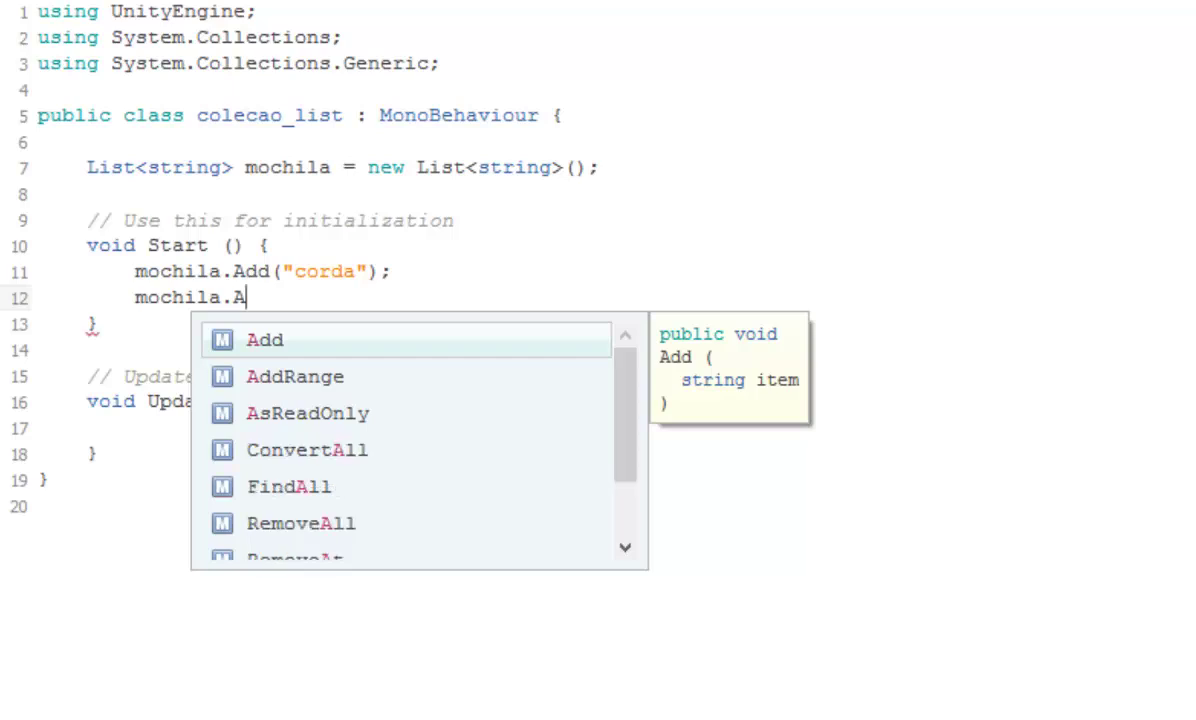
{"action": "key", "text": "Return"}
{"action": "type", "text": "(\"\");"}
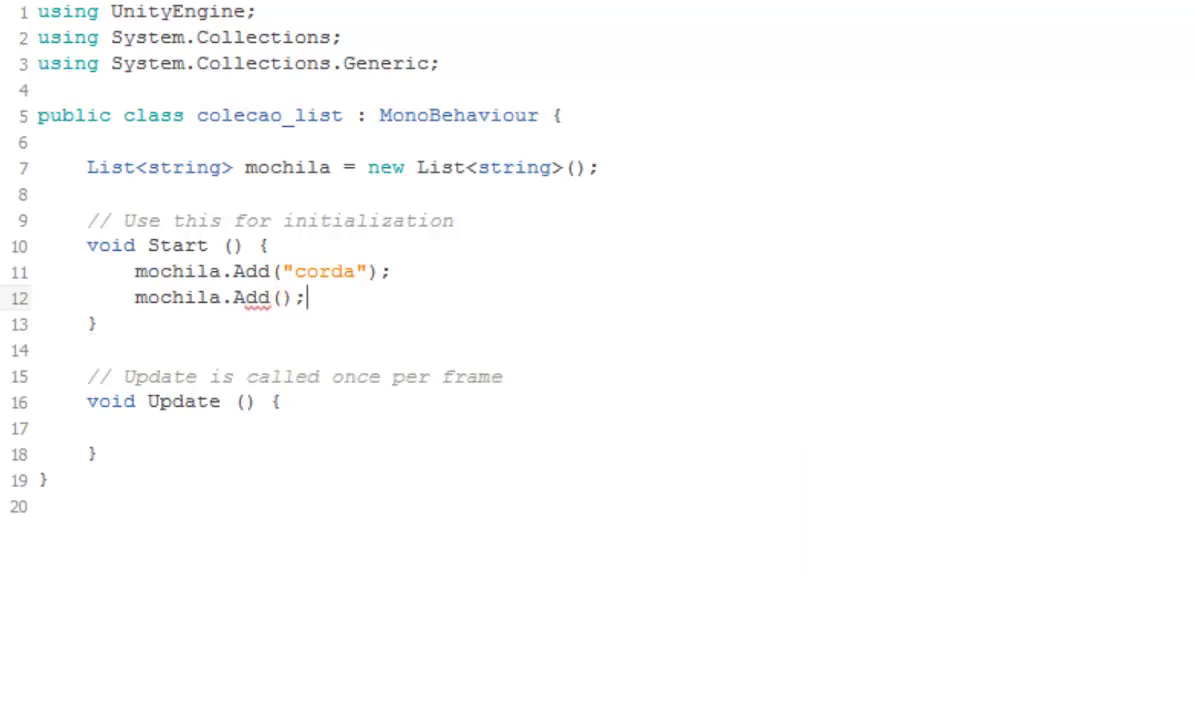
{"action": "key", "text": "Left"}
{"action": "key", "text": "Left"}
{"action": "type", "text": "\"\""}
{"action": "left_click", "coordinate": [294, 297]}
{"action": "type", "text": "pedr"}
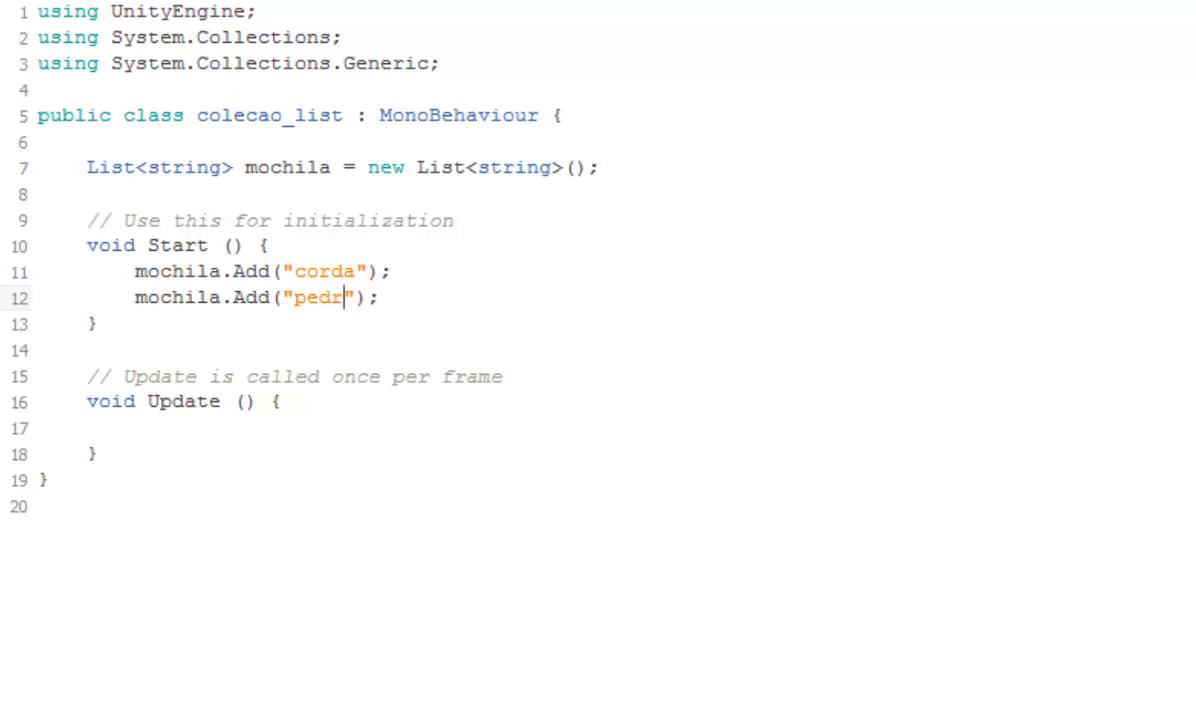
{"action": "type", "text": "a"}
{"action": "key", "text": "Right"}
{"action": "key", "text": "Right"}
{"action": "key", "text": "Right"}
Add mochila.Add("espelho"); on the next line
{"action": "key", "text": "Return"}
{"action": "type", "text": "mochi"}
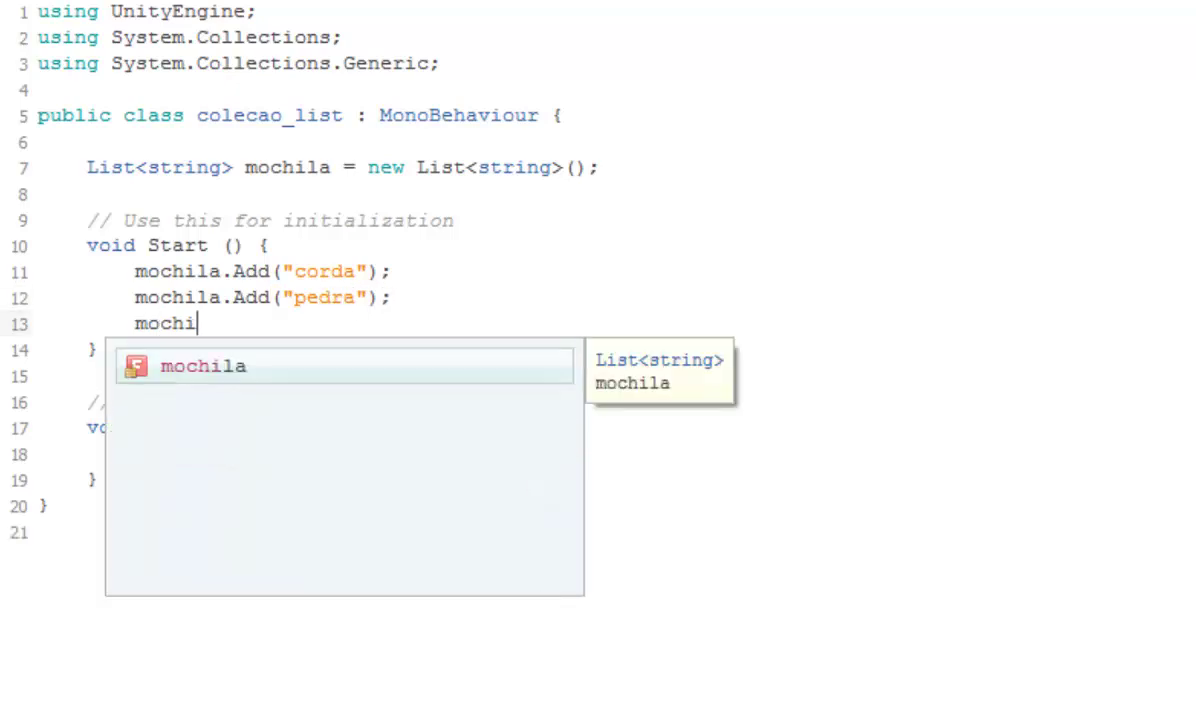
{"action": "type", "text": "la.Ad"}
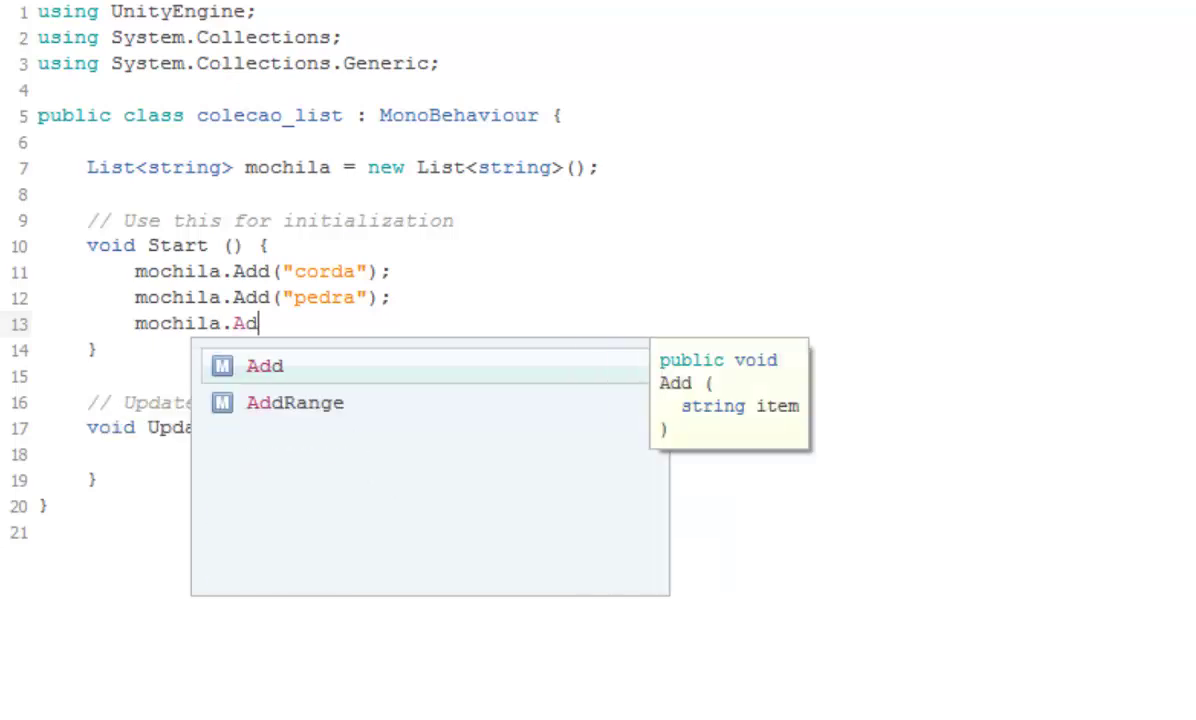
{"action": "type", "text": "d ("}
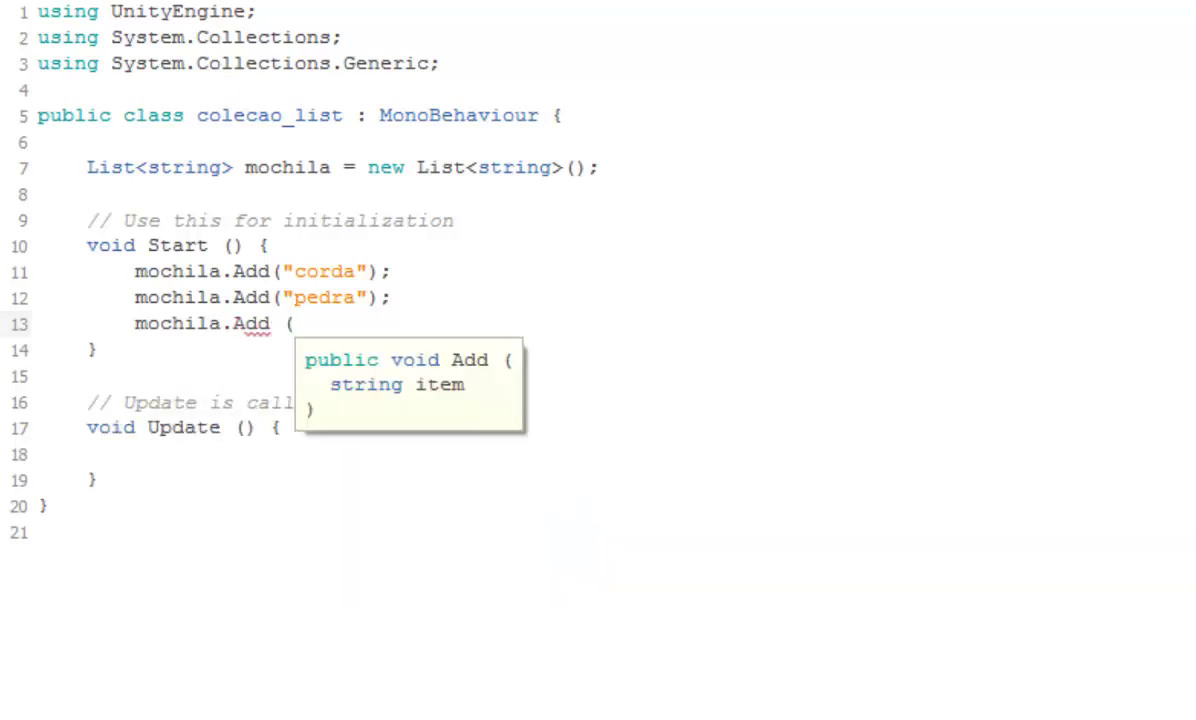
{"action": "type", "text": "\""}
{"action": "left_click", "coordinate": [272, 323]}
{"action": "key", "text": "Delete"}
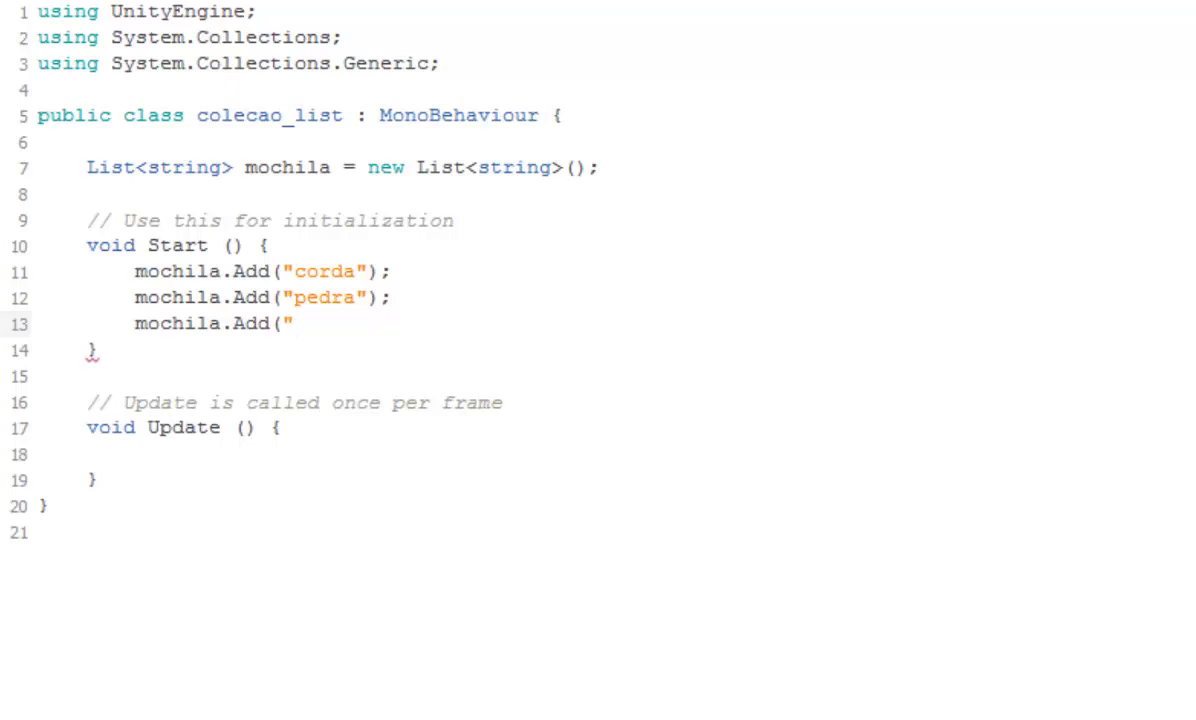
{"action": "type", "text": "espe"}
{"action": "type", "text": "lho\""}
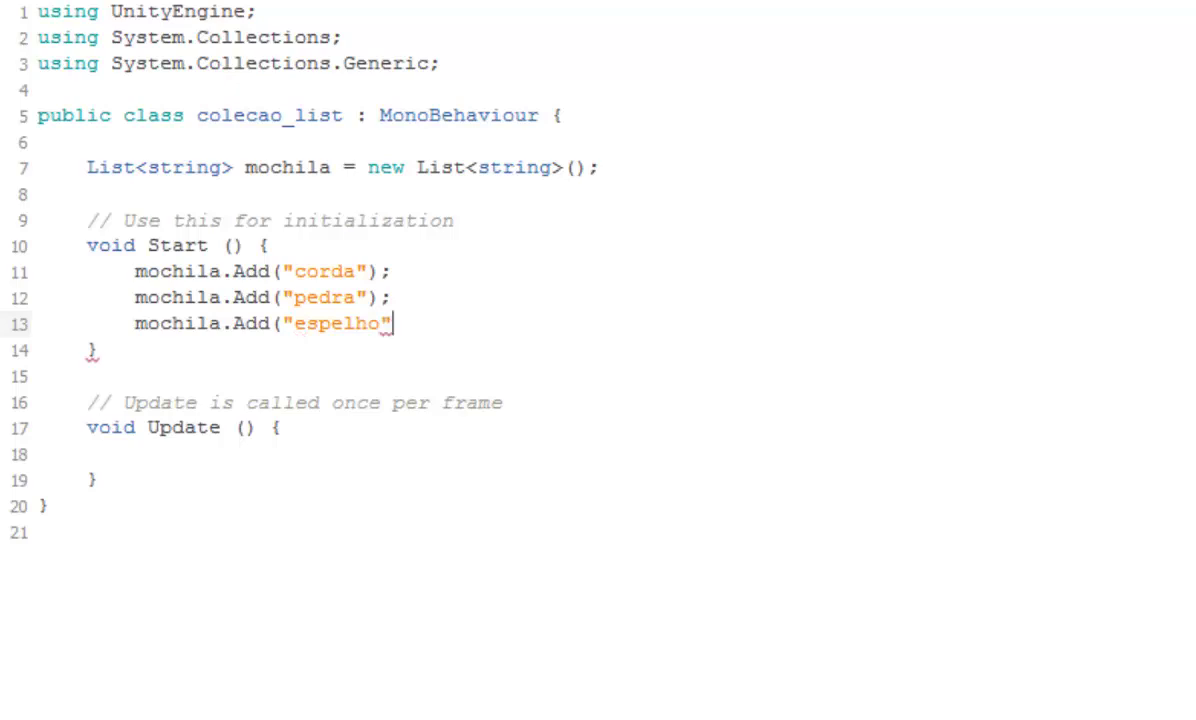
{"action": "type", "text": ");"}
Add mochila.Add("graveto"); as the fourth item
{"action": "key", "text": "Return"}
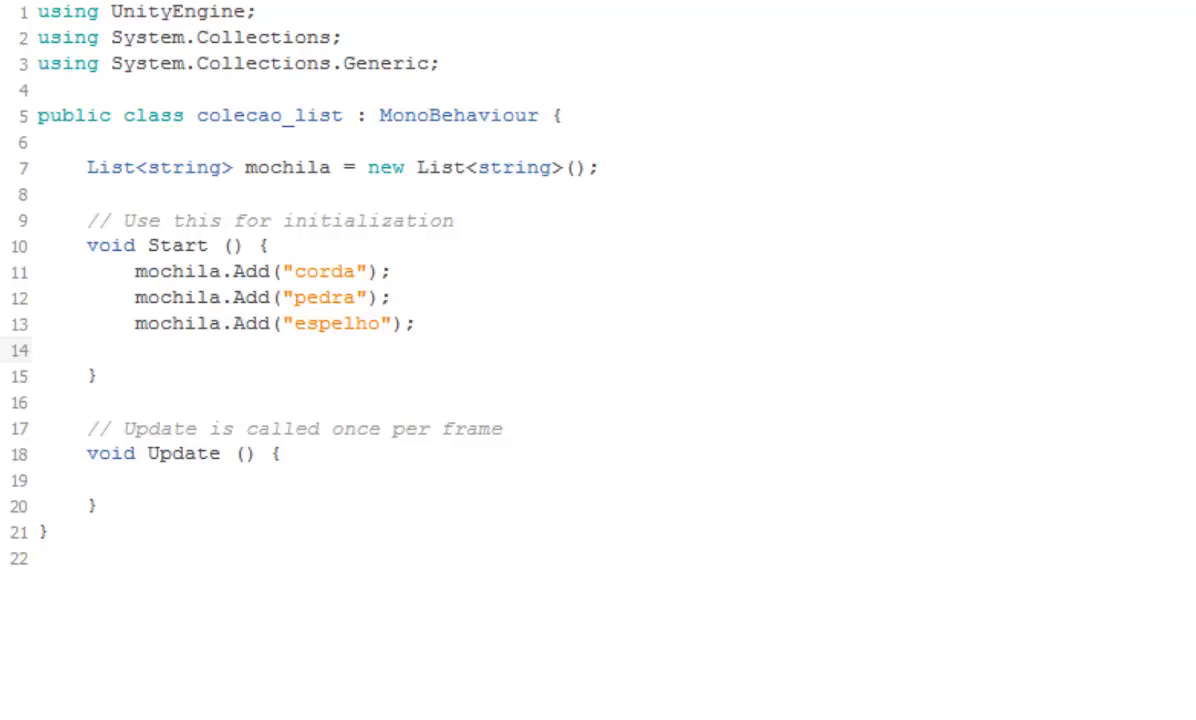
{"action": "type", "text": "mochila"}
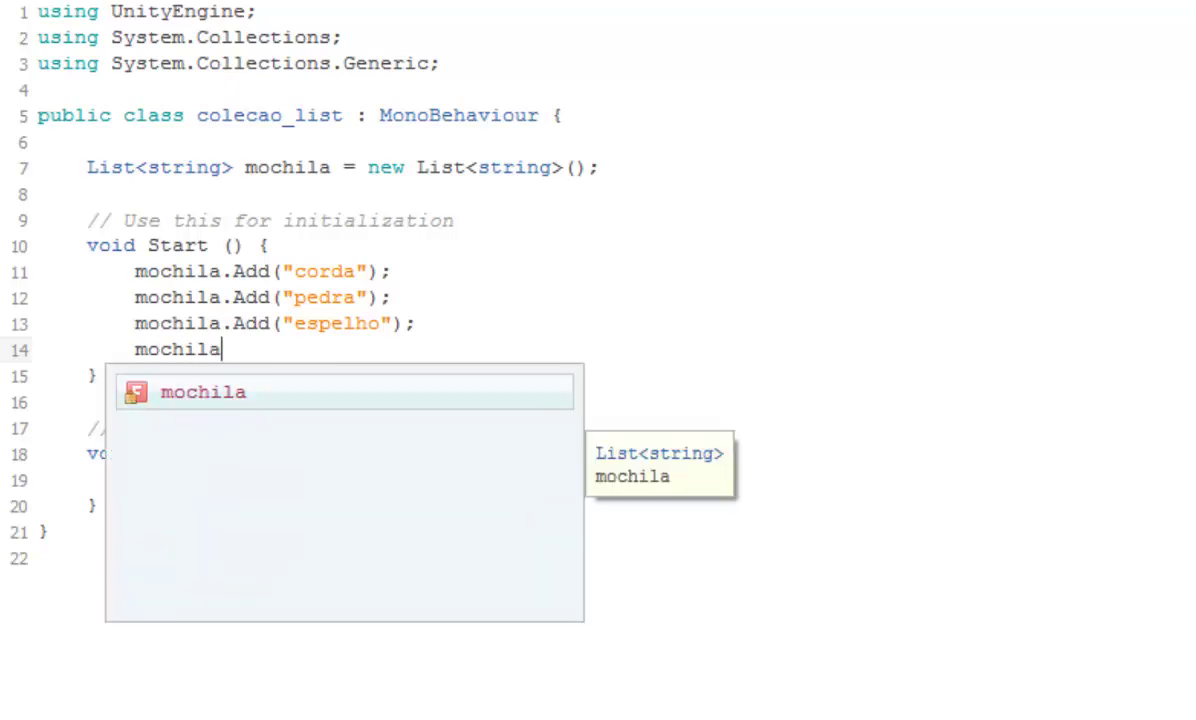
{"action": "type", "text": ".a"}
{"action": "key", "text": "BackSpace"}
{"action": "type", "text": "S"}
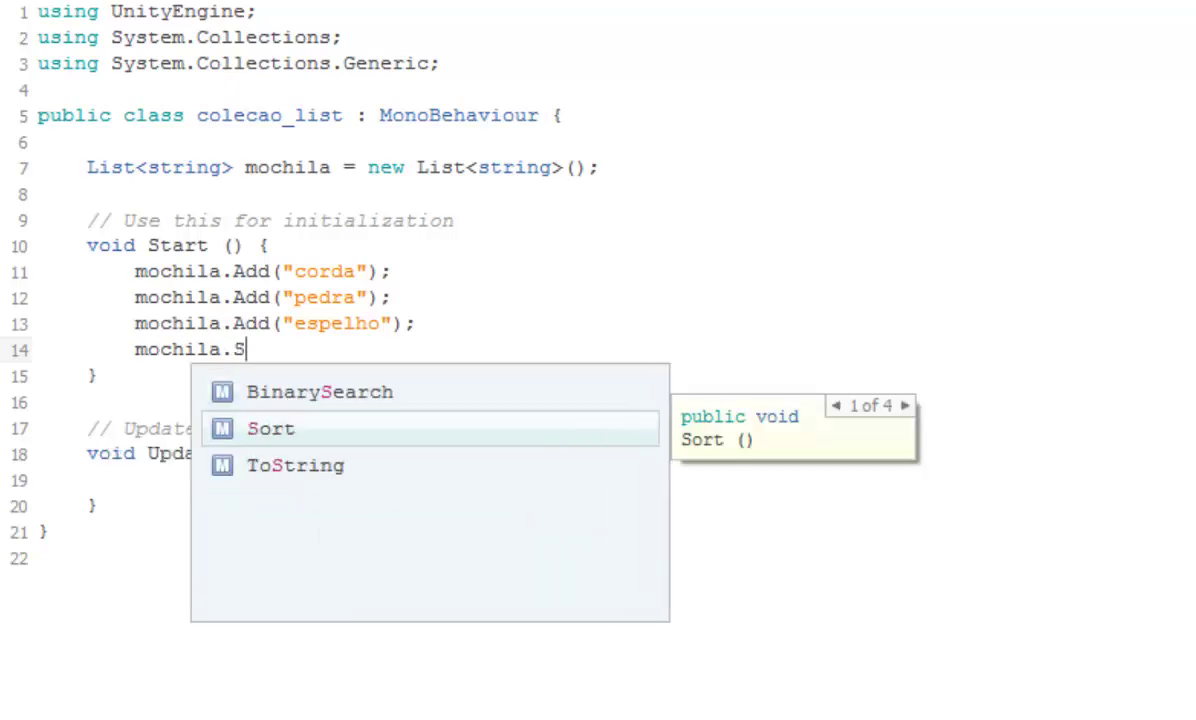
{"action": "key", "text": "BackSpace"}
{"action": "type", "text": "Add "}
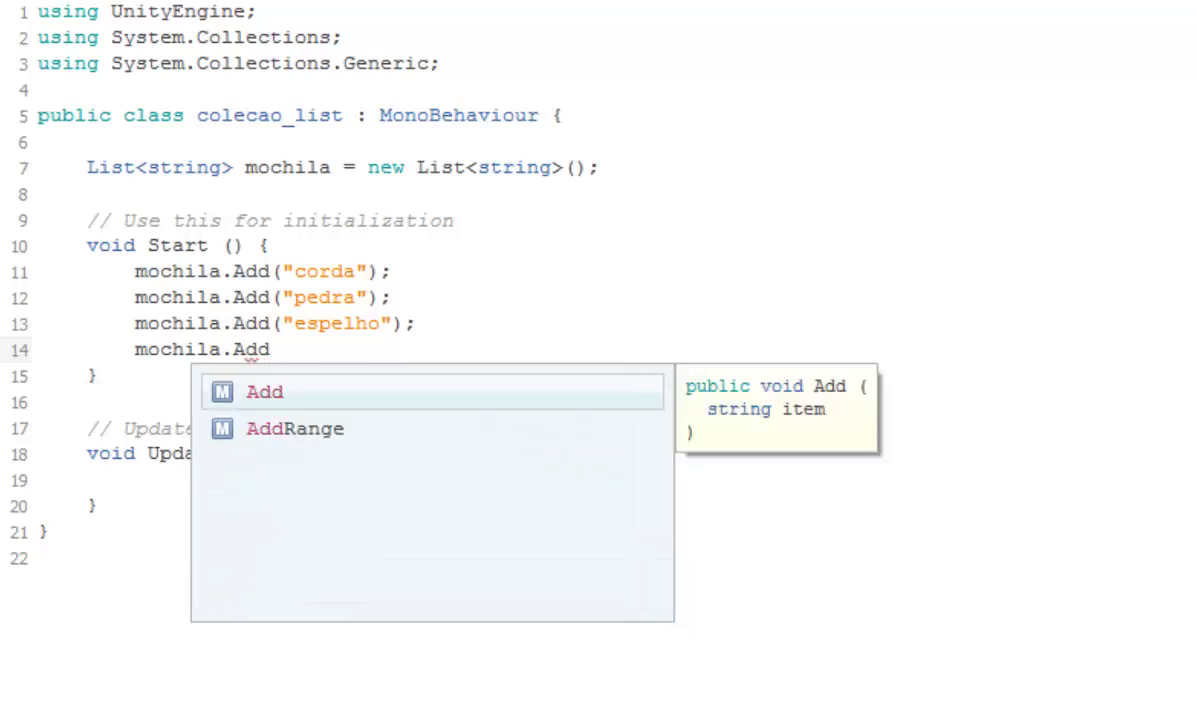
{"action": "type", "text": "();"}
{"action": "key", "text": "Left"}
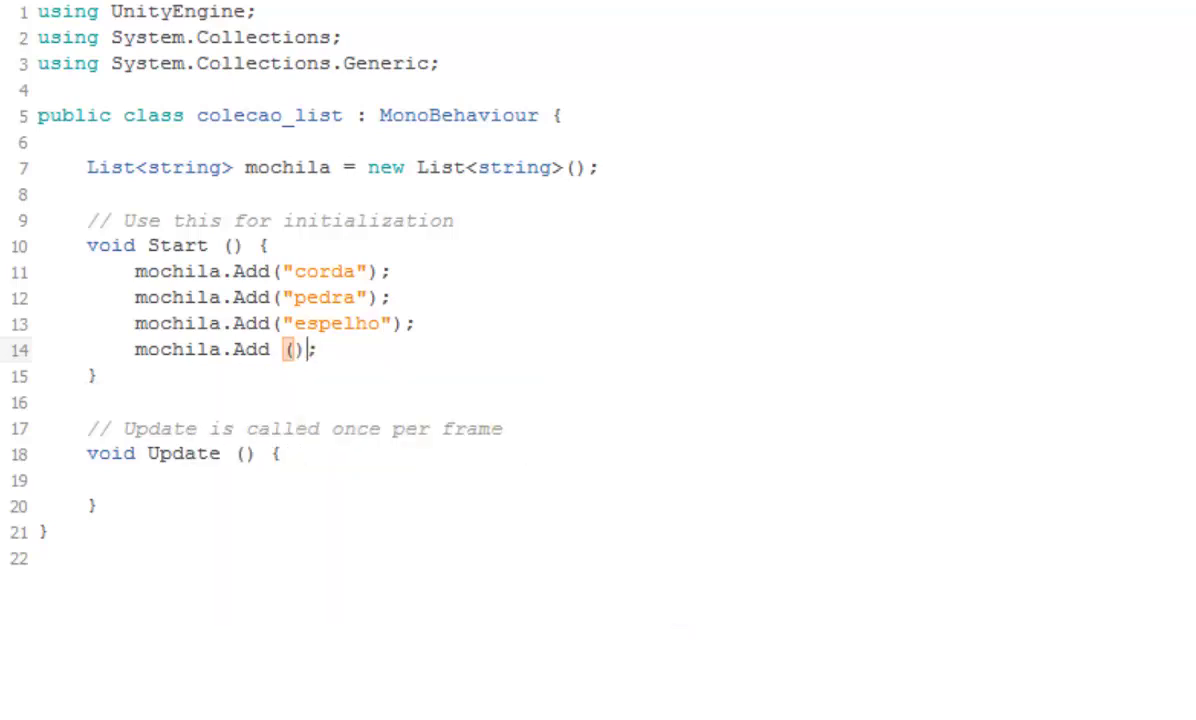
{"action": "key", "text": "Left"}
{"action": "key", "text": "Left"}
{"action": "key", "text": "BackSpace"}
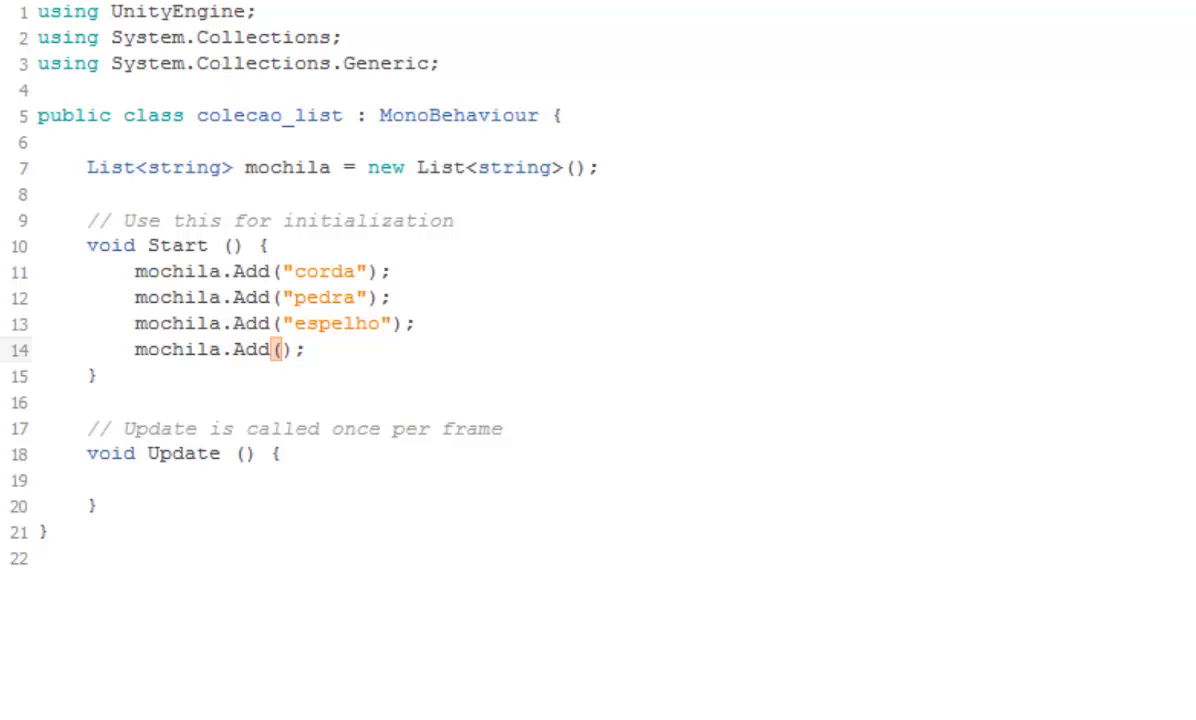
{"action": "type", "text": "\""}
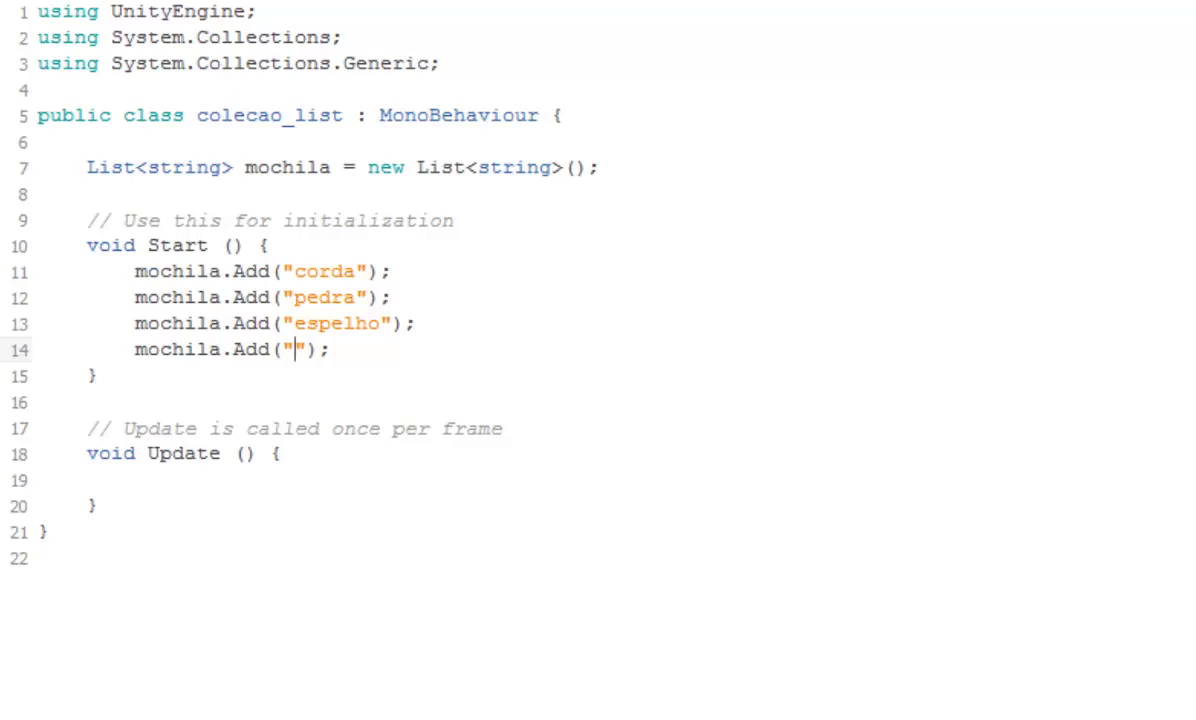
{"action": "type", "text": "gra"}
{"action": "type", "text": "veto"}
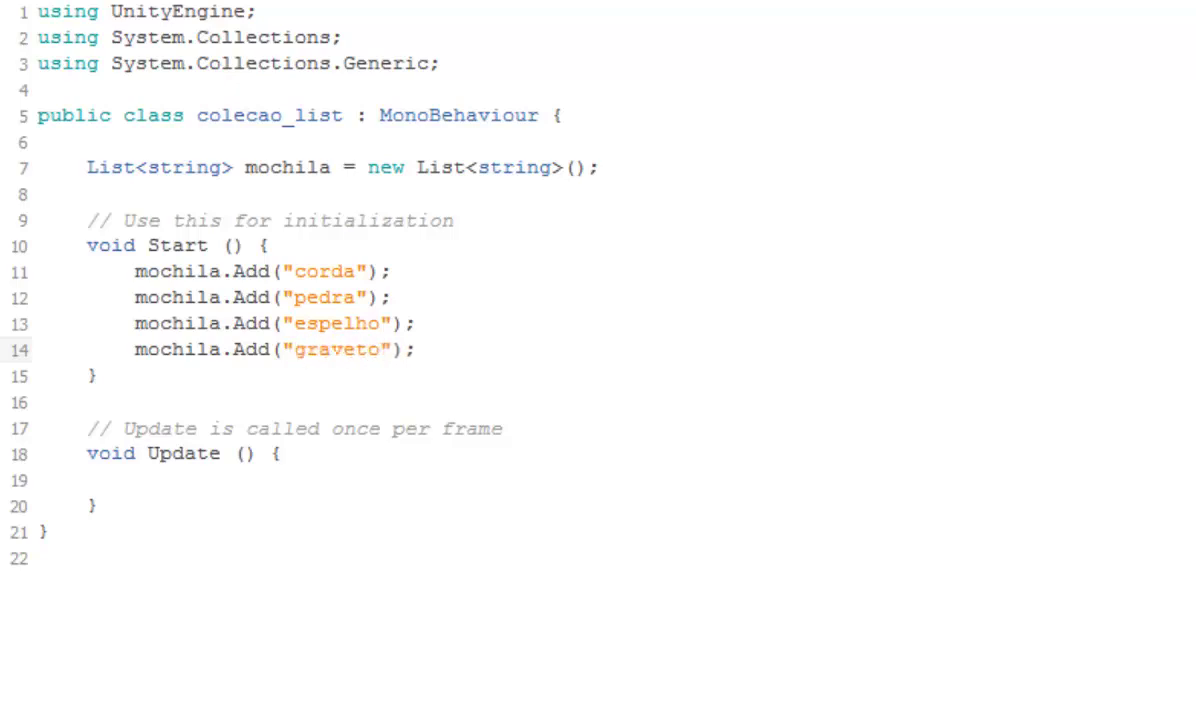
{"action": "key", "text": "Right"}
{"action": "key", "text": "Right"}
{"action": "key", "text": "Right"}
Declare the field int tam; below the mochila list declaration
{"action": "key", "text": "Return"}
{"action": "key", "text": "Return"}
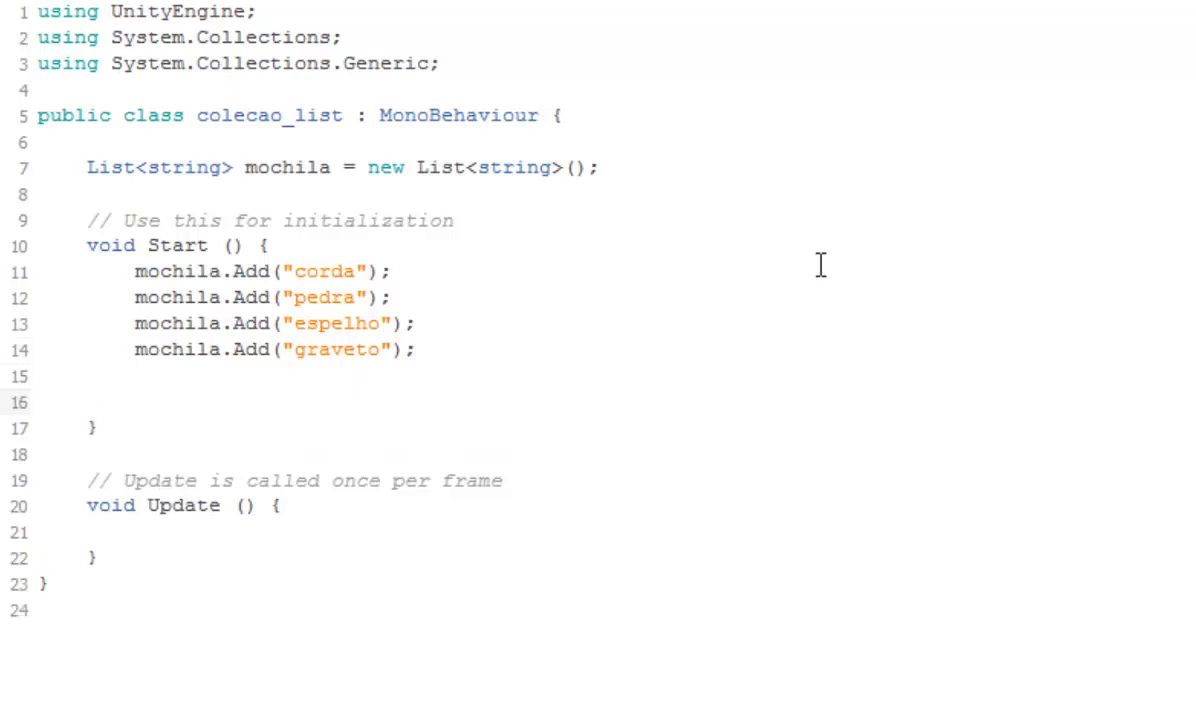
{"action": "left_click", "coordinate": [617, 167]}
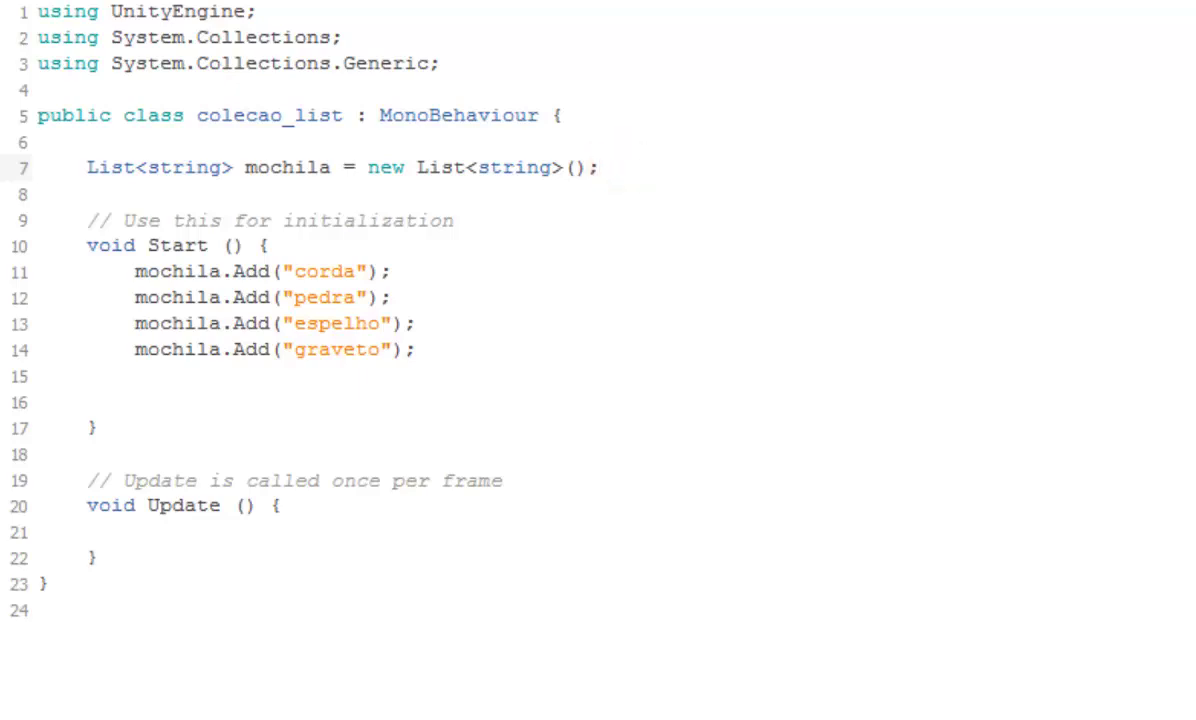
{"action": "key", "text": "Return"}
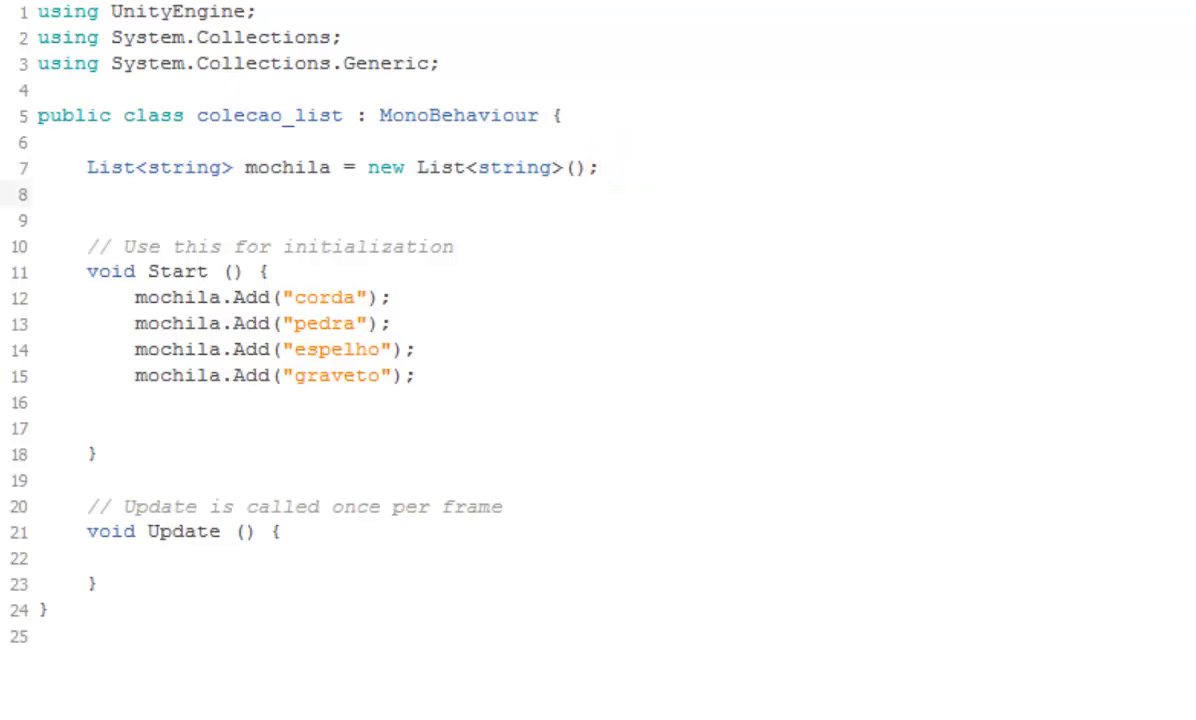
{"action": "type", "text": "int tam"}
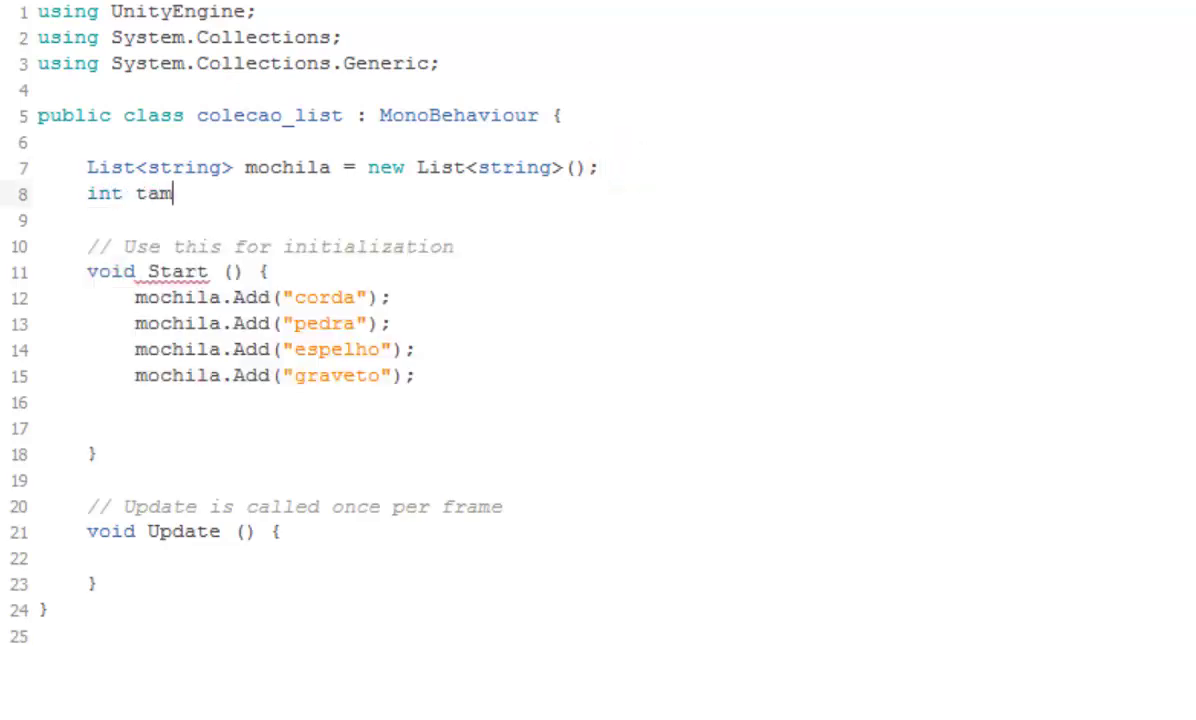
{"action": "type", "text": ";"}
Begin the assignment tam=mochila.L on a new line at the end of Start()
{"action": "left_click", "coordinate": [136, 407]}
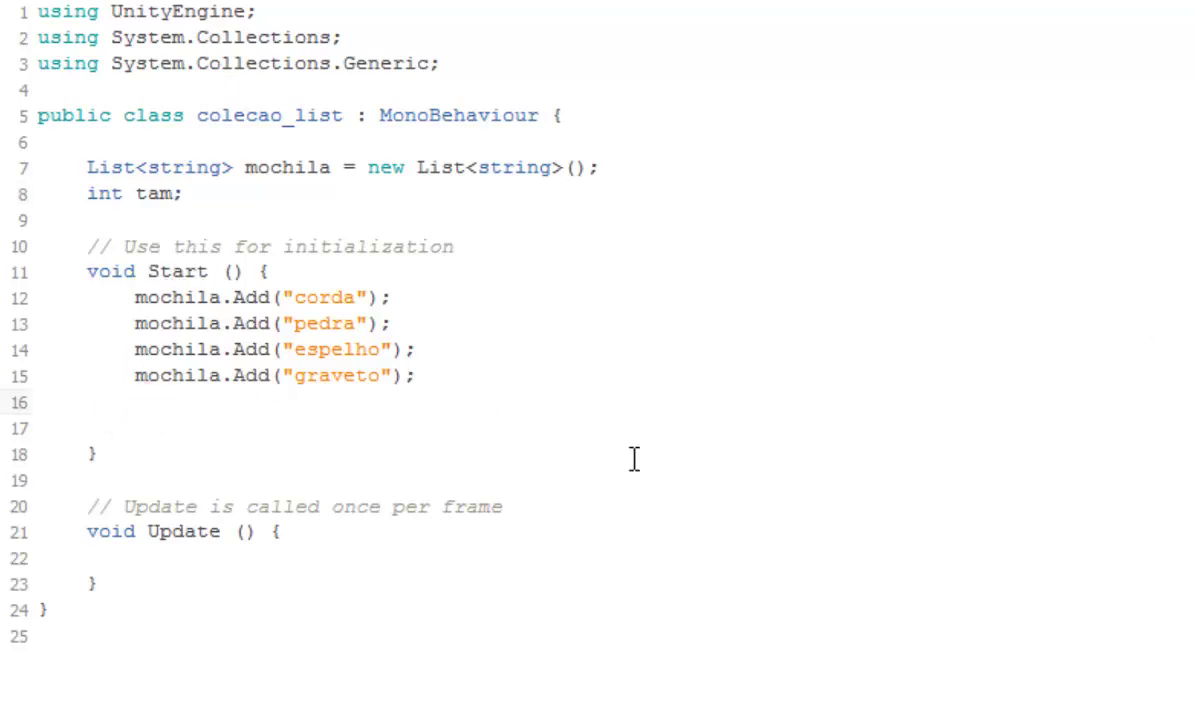
{"action": "key", "text": "Return"}
{"action": "type", "text": "tam"}
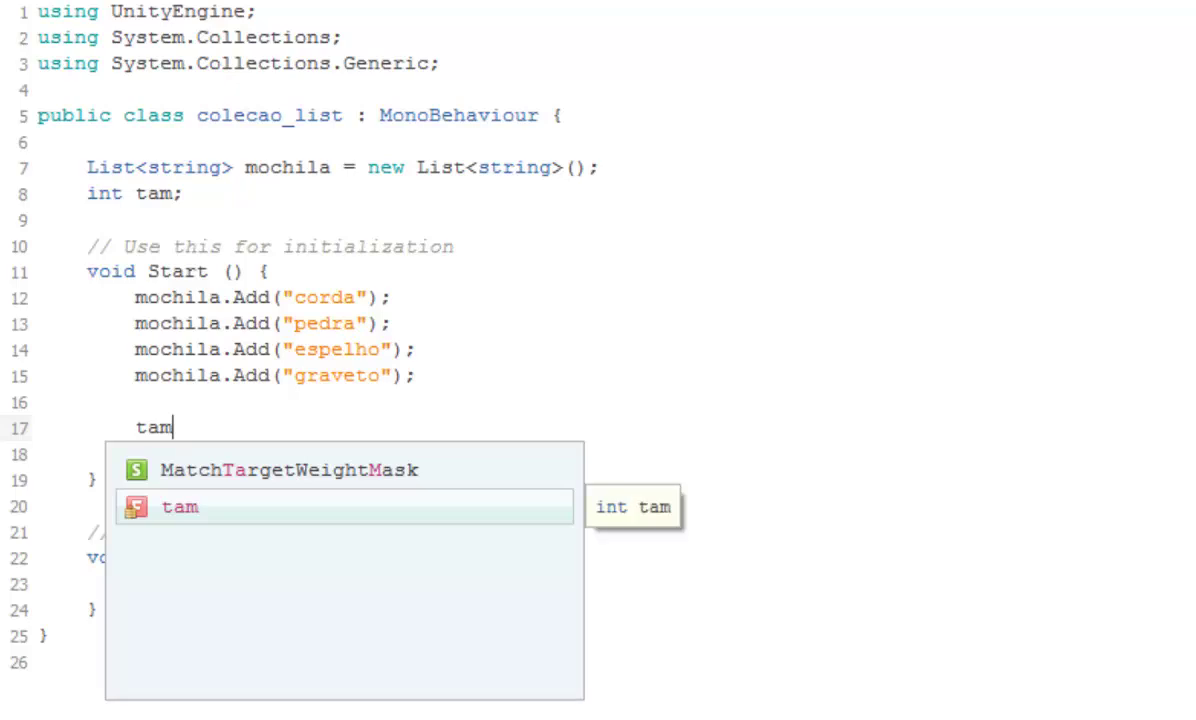
{"action": "type", "text": "."}
{"action": "key", "text": "BackSpace"}
{"action": "type", "text": "=mochila.L"}
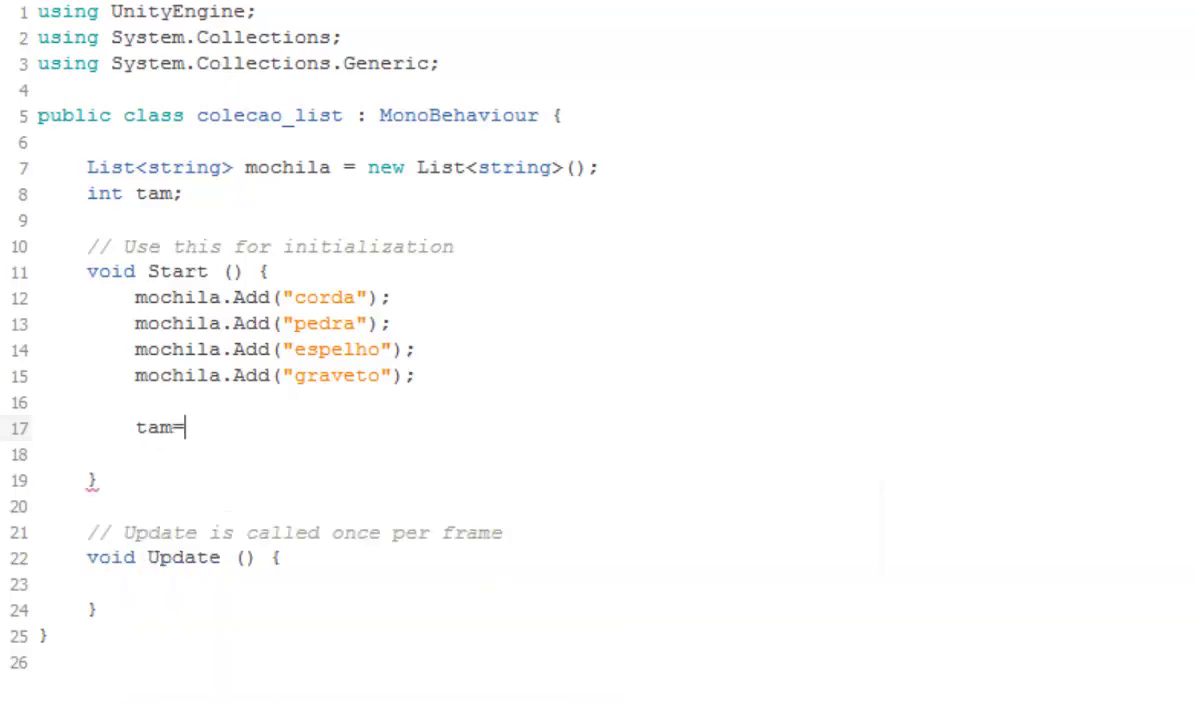
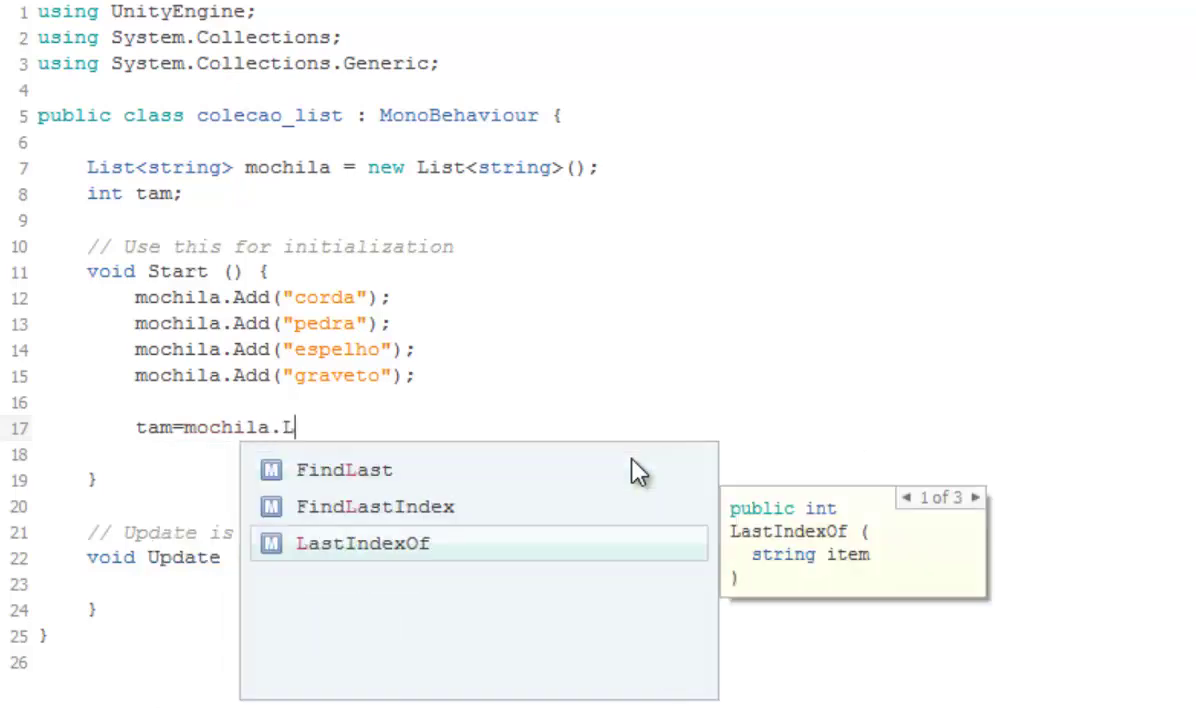
Fix line 17 to read tam=mochila.Count; using the Count completion
{"action": "key", "text": "BackSpace"}
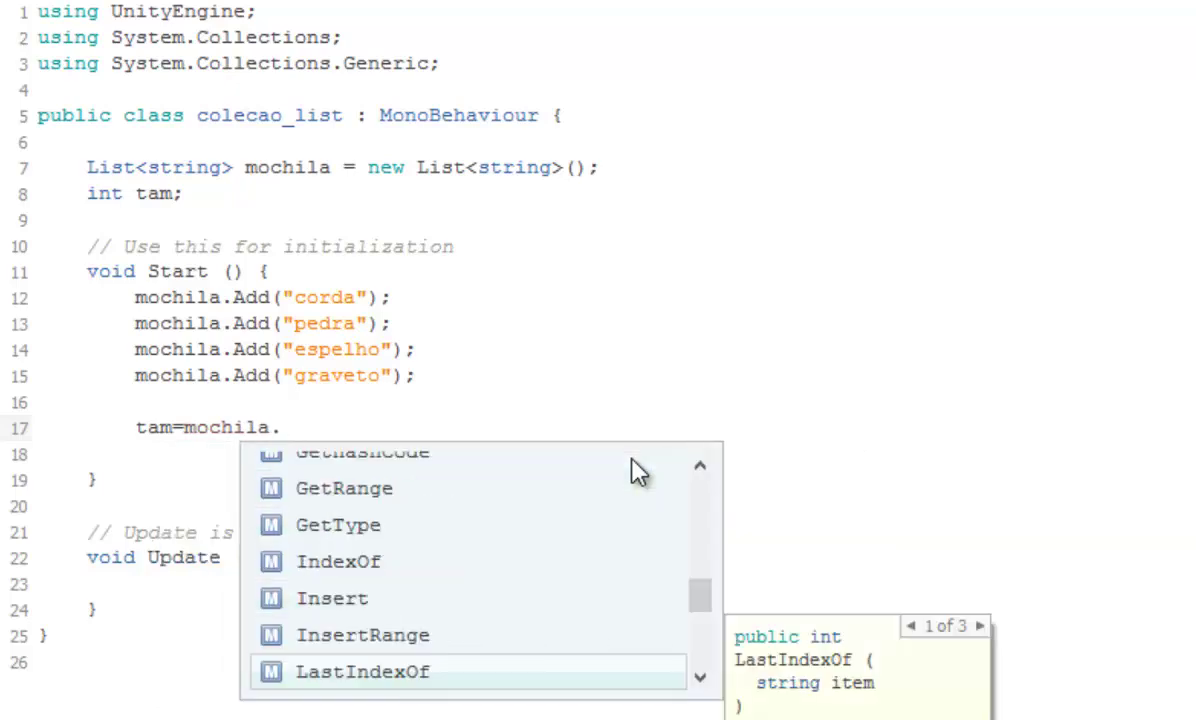
{"action": "type", "text": "Cou"}
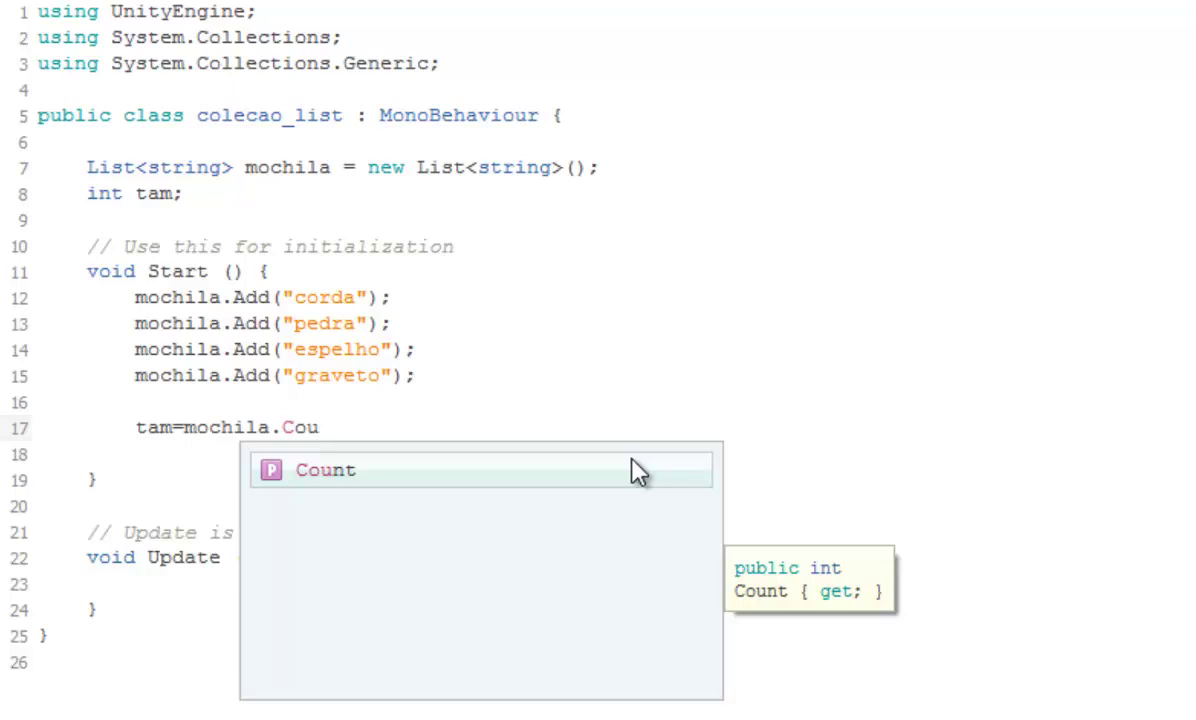
{"action": "key", "text": "Return"}
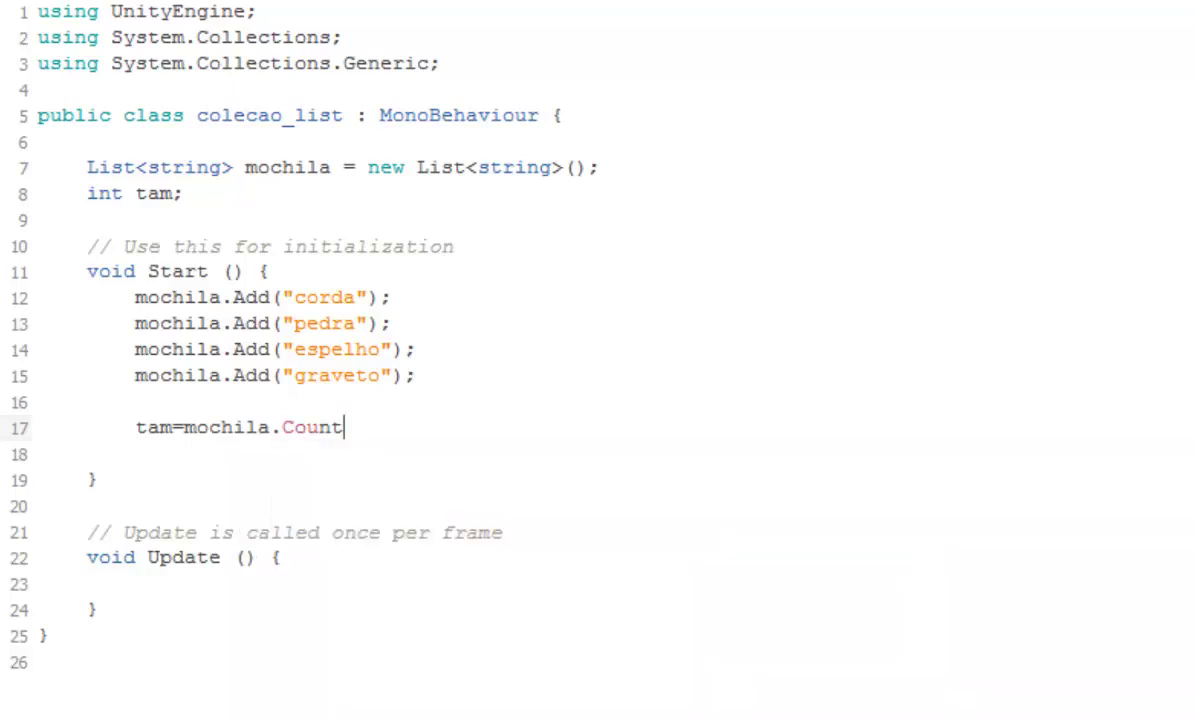
{"action": "type", "text": ";"}
Add a foreach (string item in mochila) loop whose body calls Debug.Log (item);
{"action": "key", "text": "Return"}
{"action": "key", "text": "Return"}
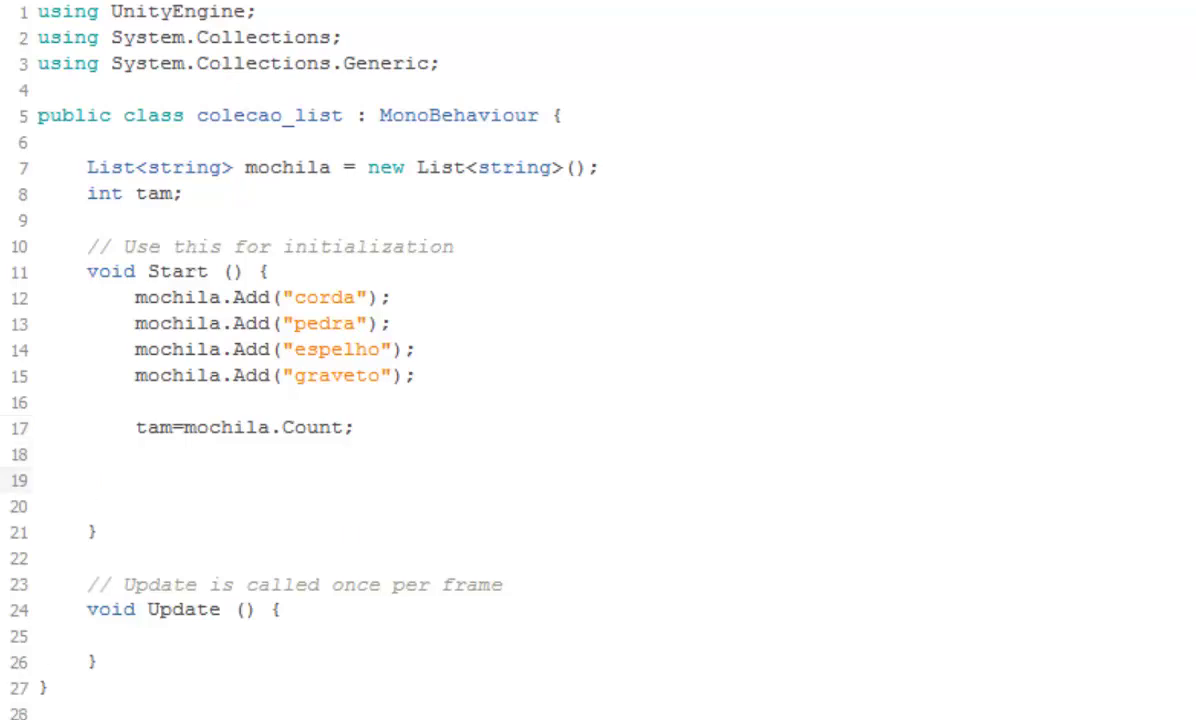
{"action": "type", "text": "fore"}
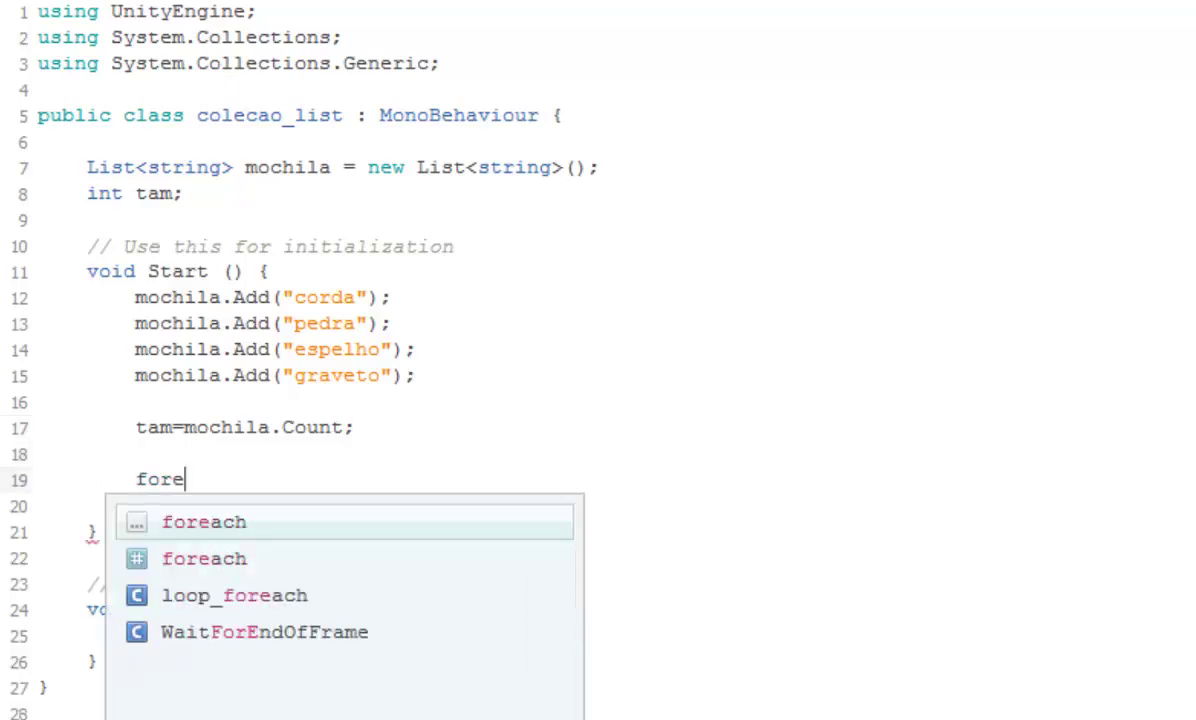
{"action": "key", "text": "Return"}
{"action": "type", "text": "("}
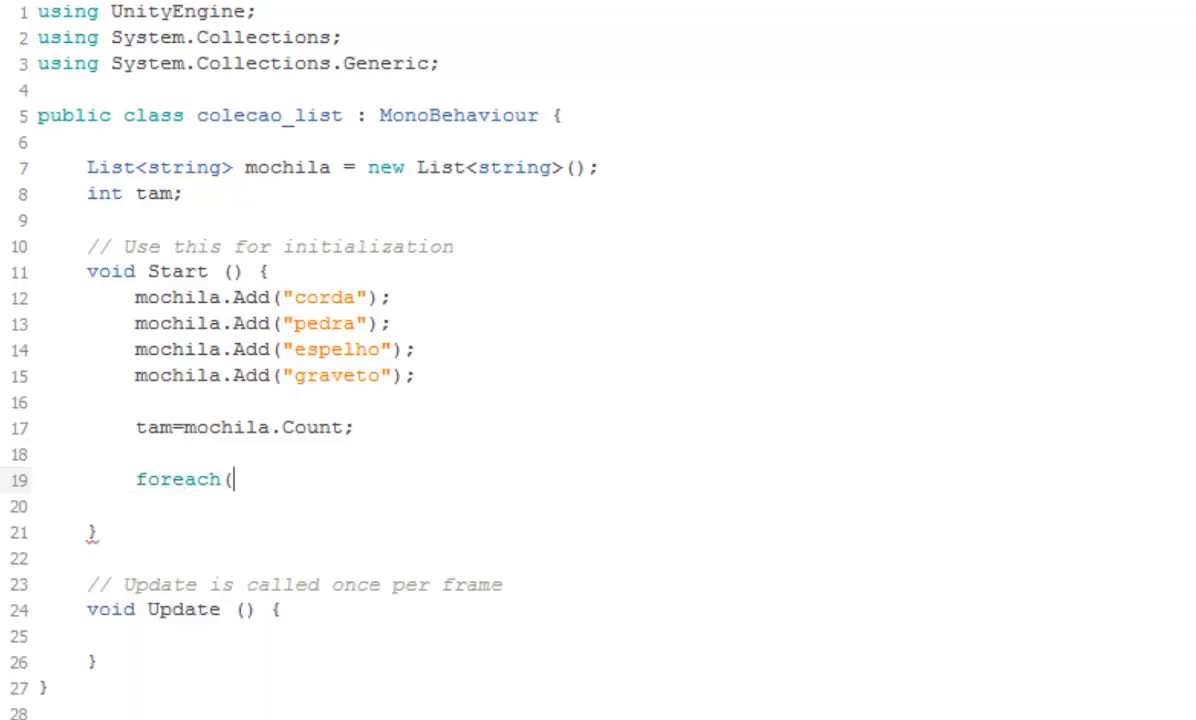
{"action": "type", "text": "string"}
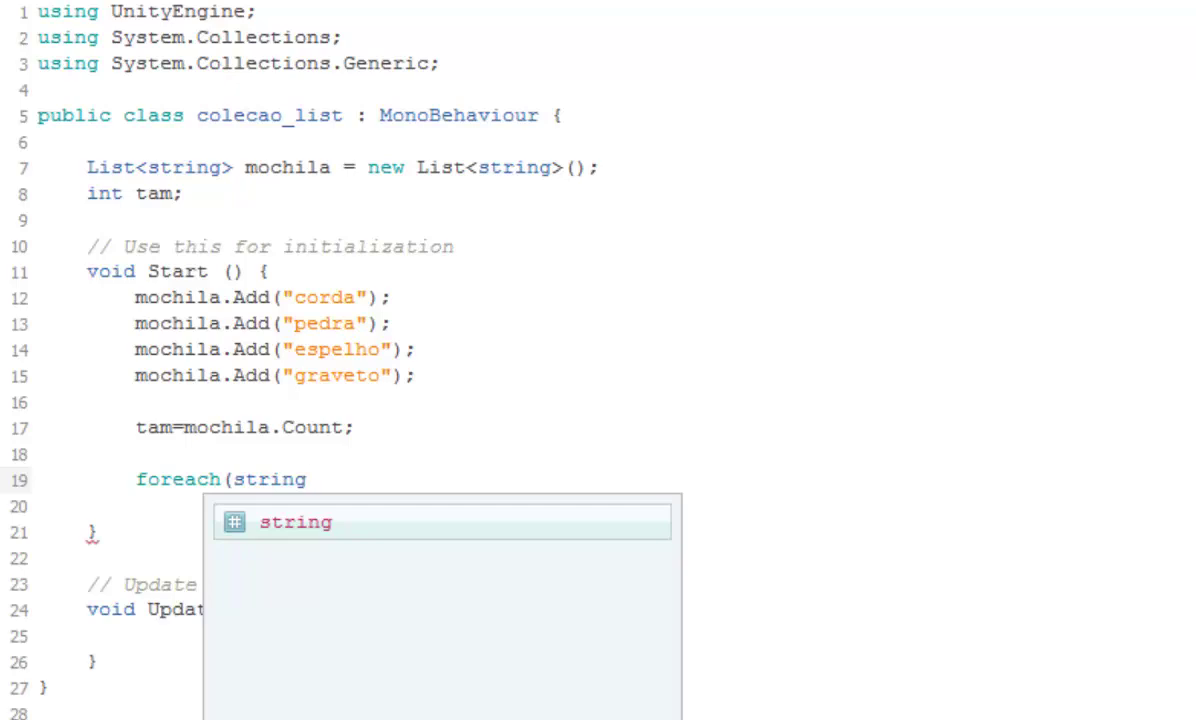
{"action": "type", "text": " item"}
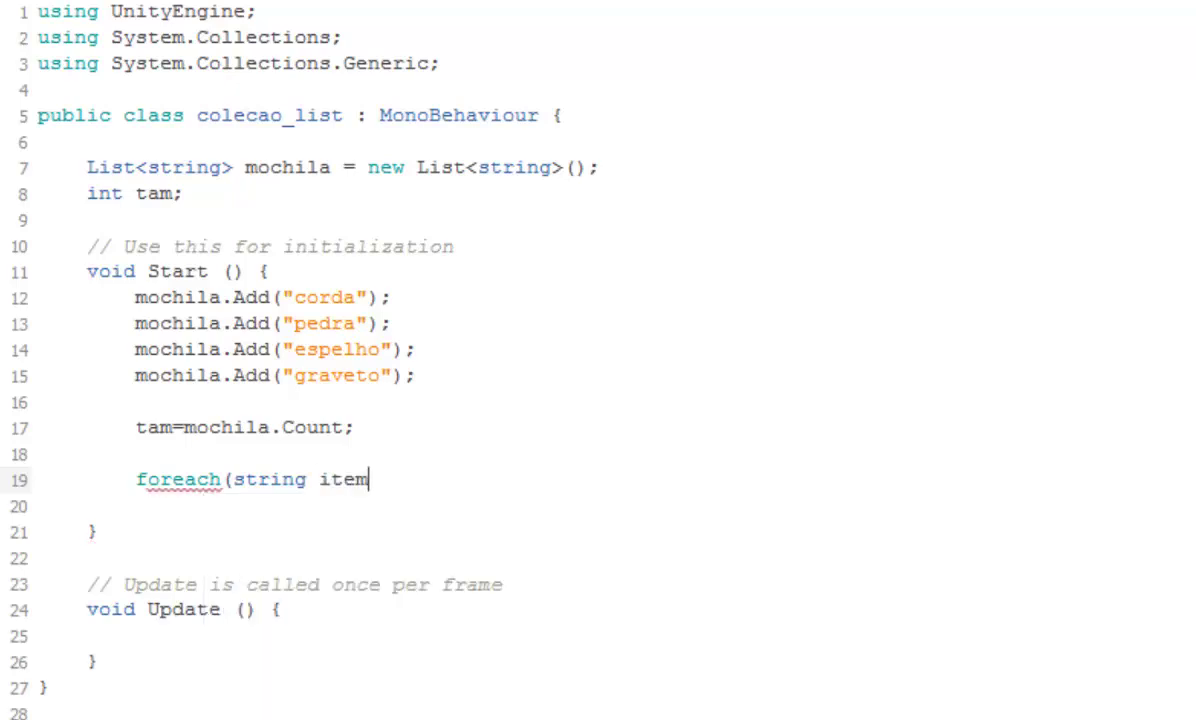
{"action": "type", "text": " in"}
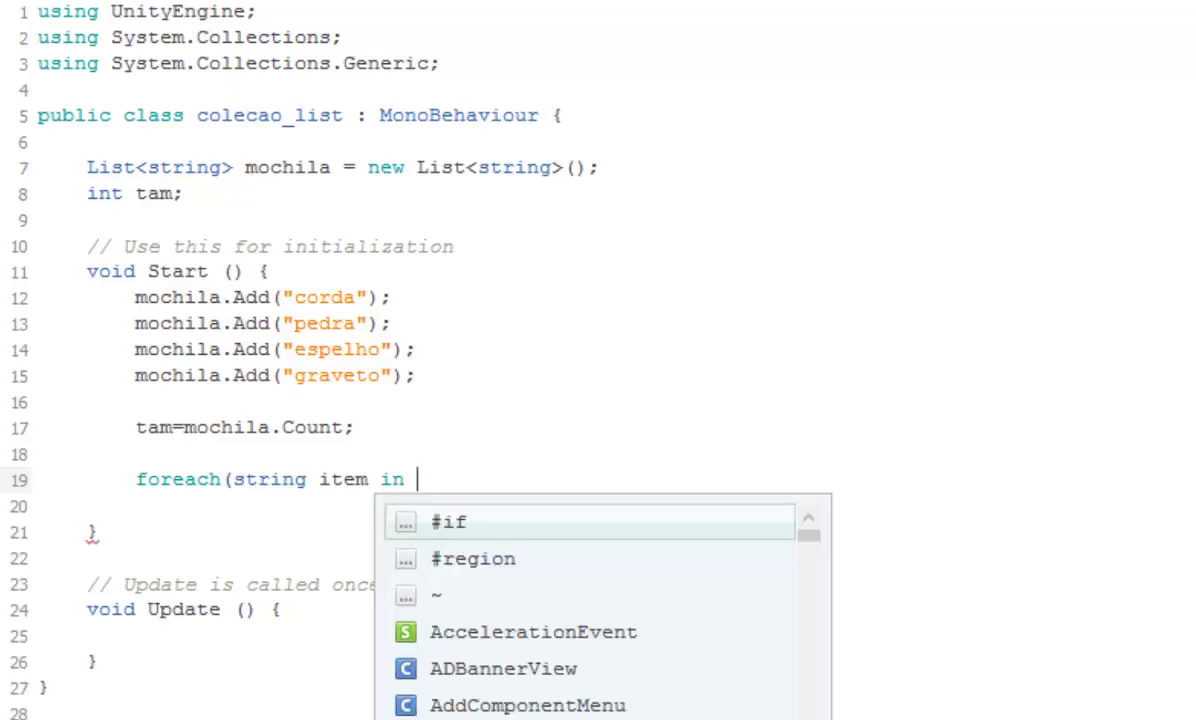
{"action": "type", "text": " mochila"}
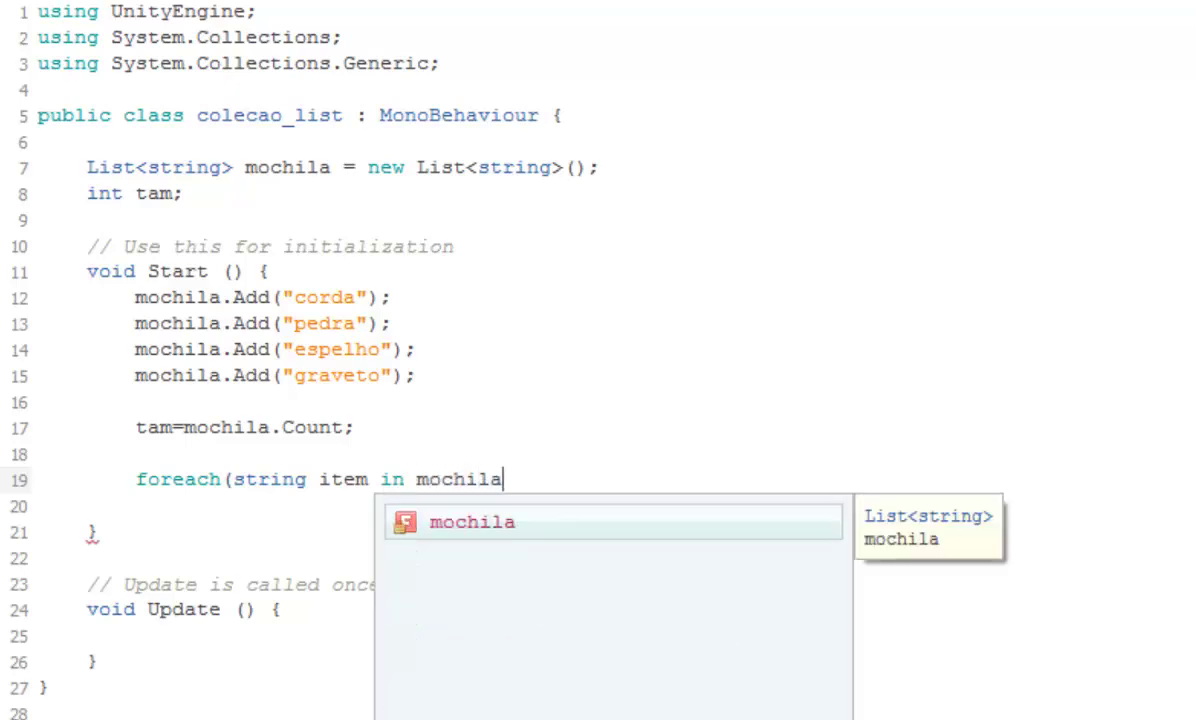
{"action": "type", "text": "){"}
{"action": "key", "text": "Return"}
{"action": "type", "text": "}"}
{"action": "key", "text": "Left"}
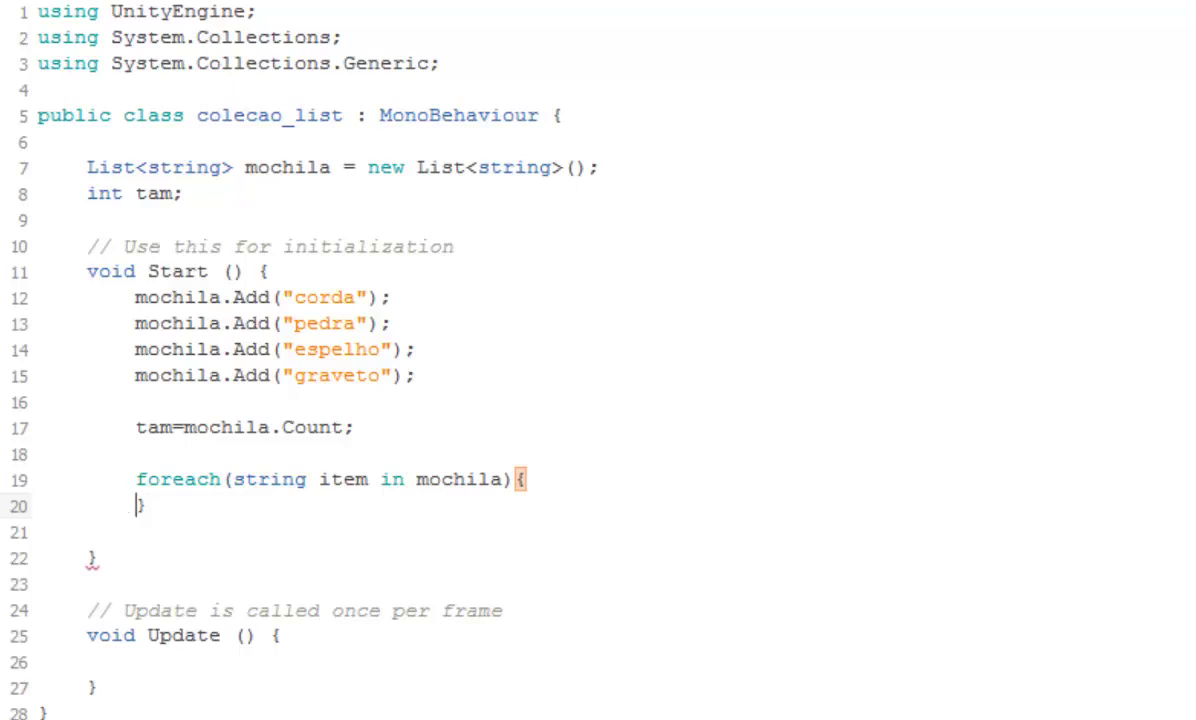
{"action": "key", "text": "Return"}
{"action": "key", "text": "Tab"}
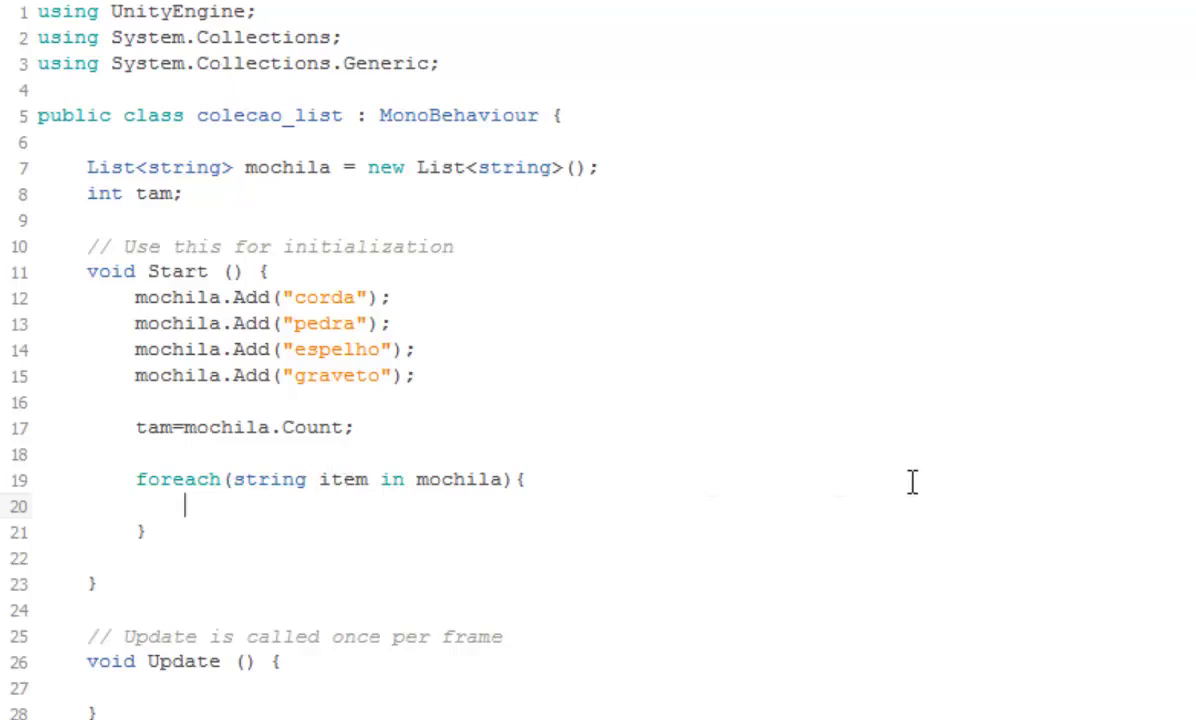
{"action": "type", "text": "Debug.L"}
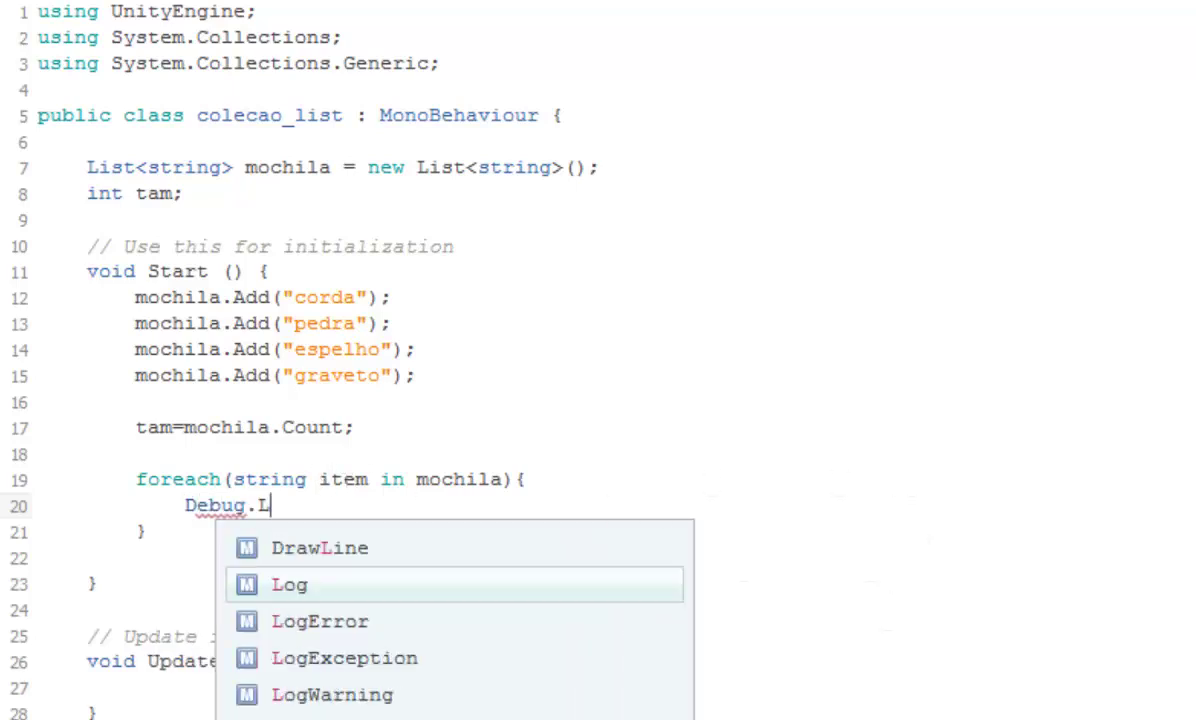
{"action": "type", "text": "og ("}
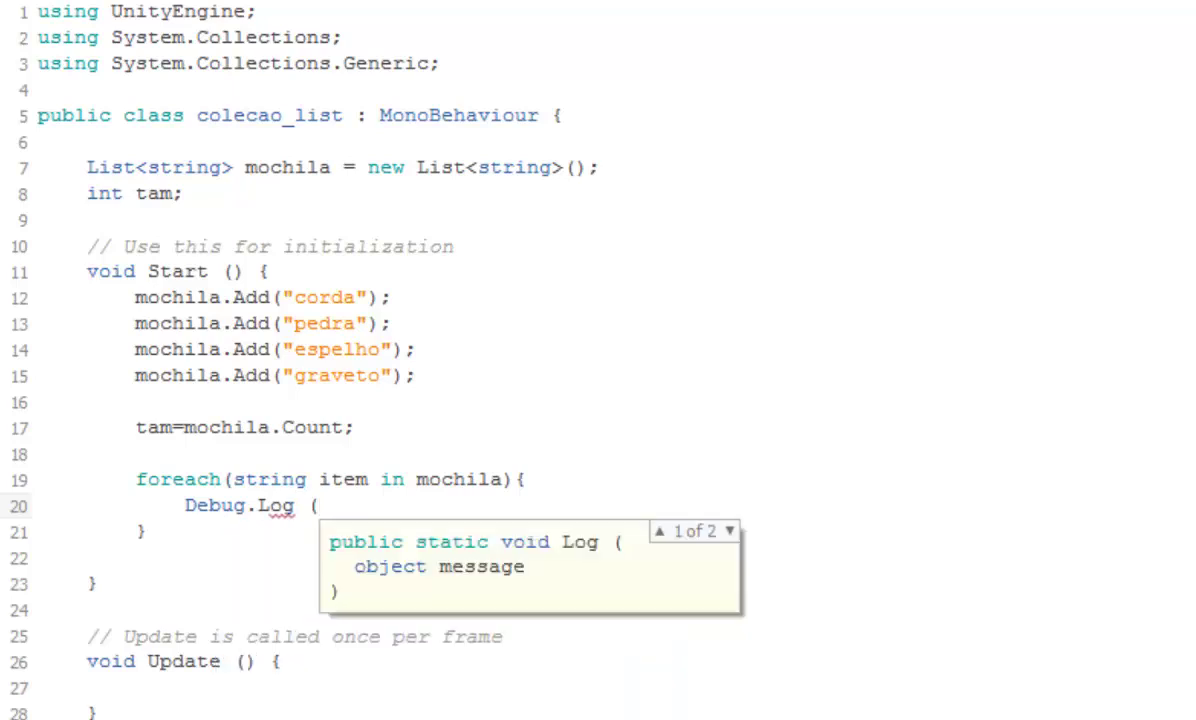
{"action": "type", "text": "item)"}
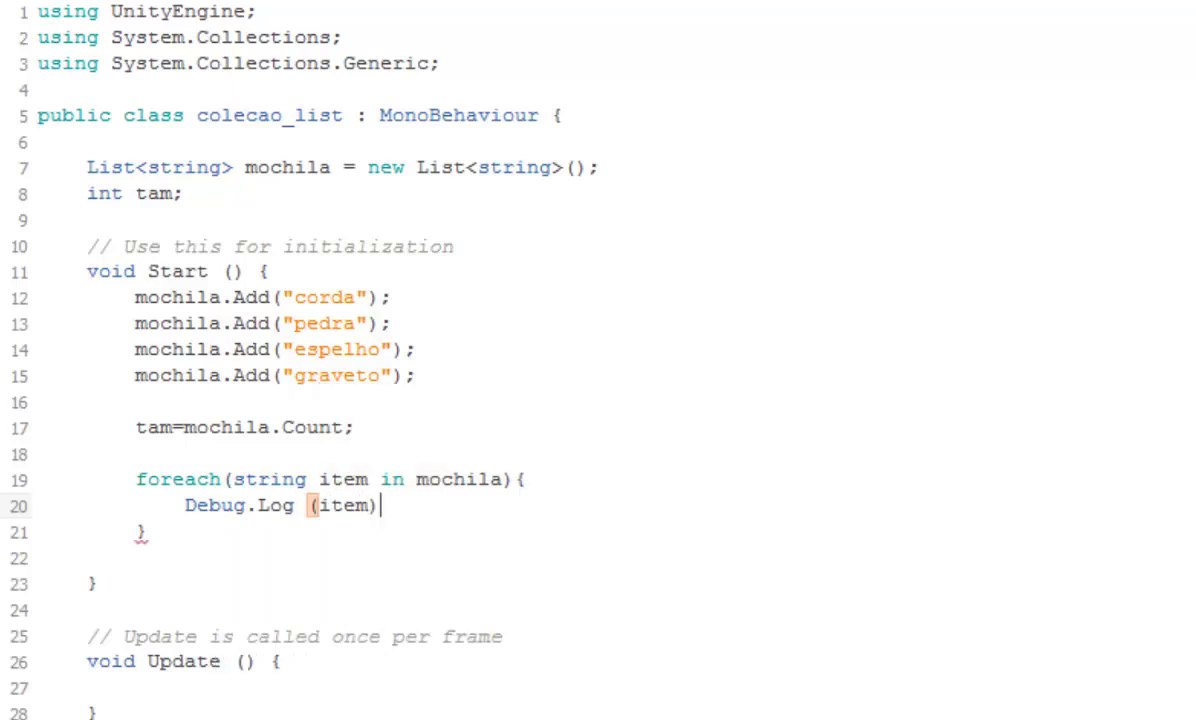
{"action": "type", "text": ";"}
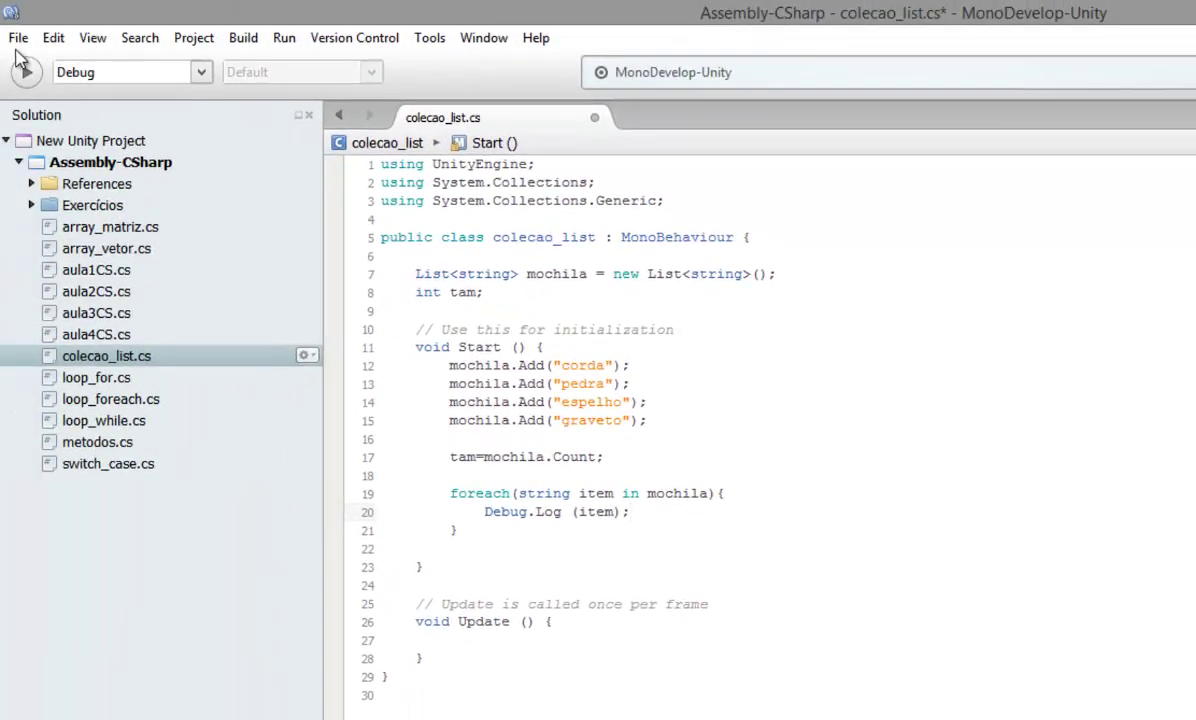
Save colecao_list.cs and attach the script to Main Camera in Unity
{"action": "left_click", "coordinate": [18, 37]}
{"action": "left_click", "coordinate": [52, 122]}
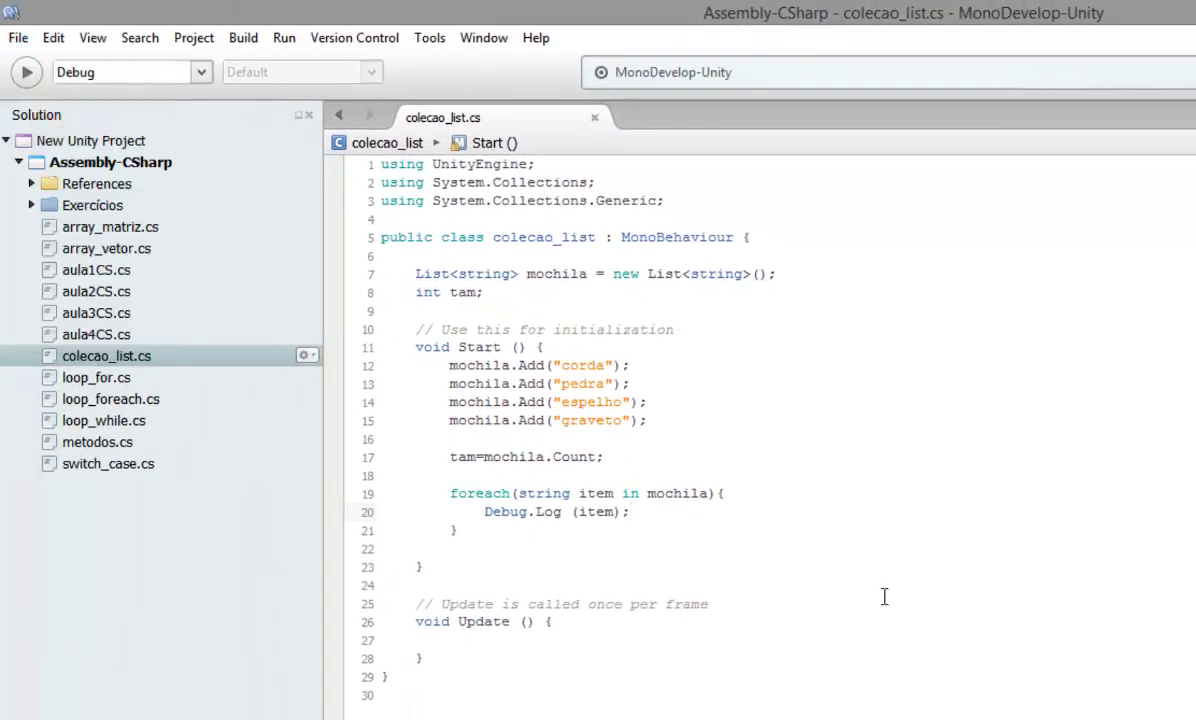
{"action": "key", "text": "alt+Tab"}
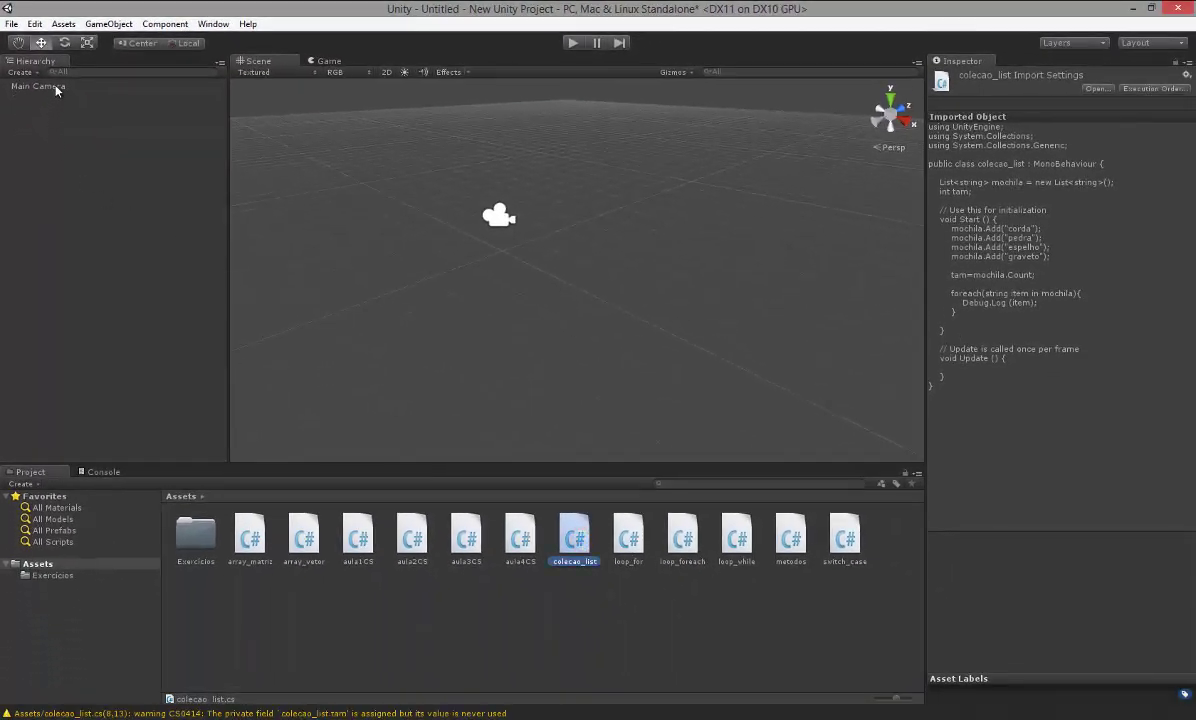
{"action": "left_click_drag", "start_coordinate": [570, 535], "coordinate": [67, 90]}
Run the scene with the Console showing corda, pedra, espelho and graveto, then stop it
{"action": "left_click", "coordinate": [103, 474]}
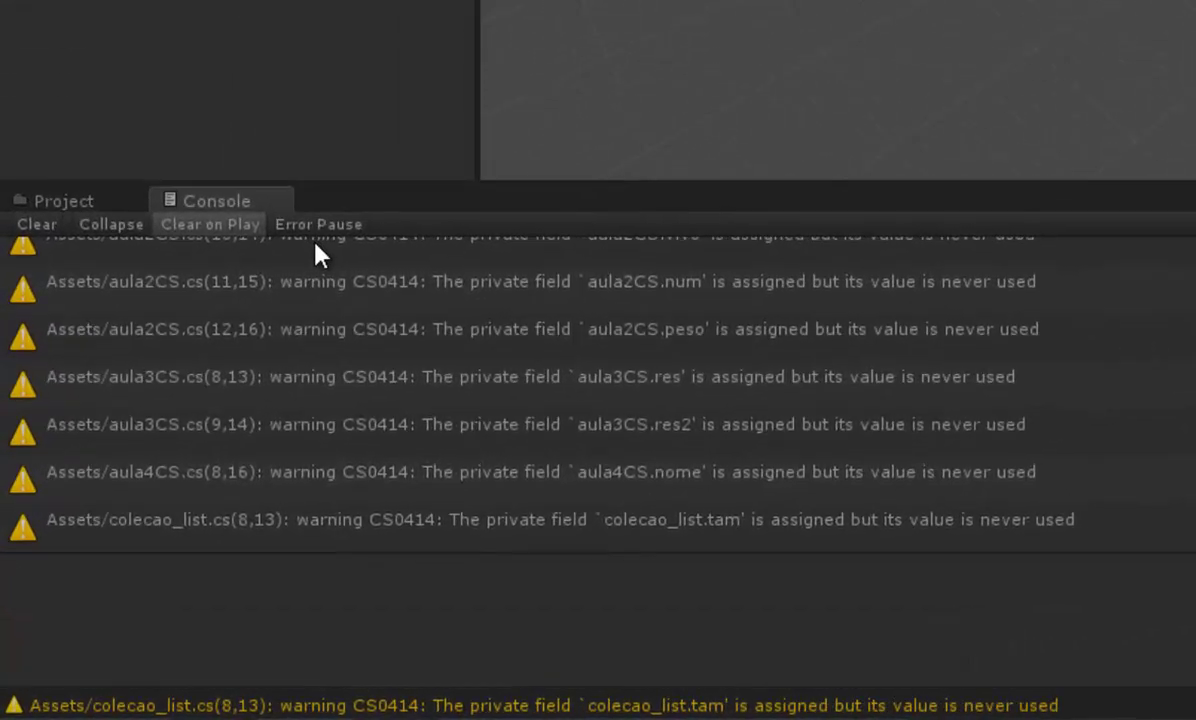
{"action": "key", "text": "ctrl+p"}
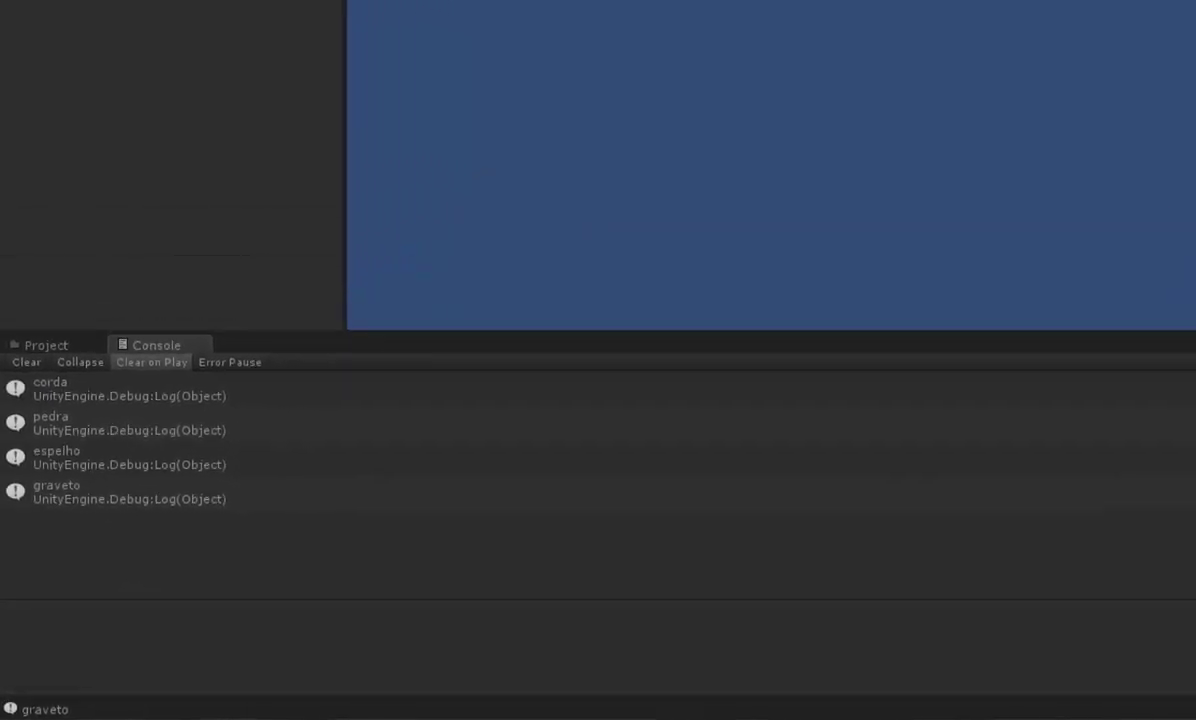
{"action": "left_click", "coordinate": [573, 42]}
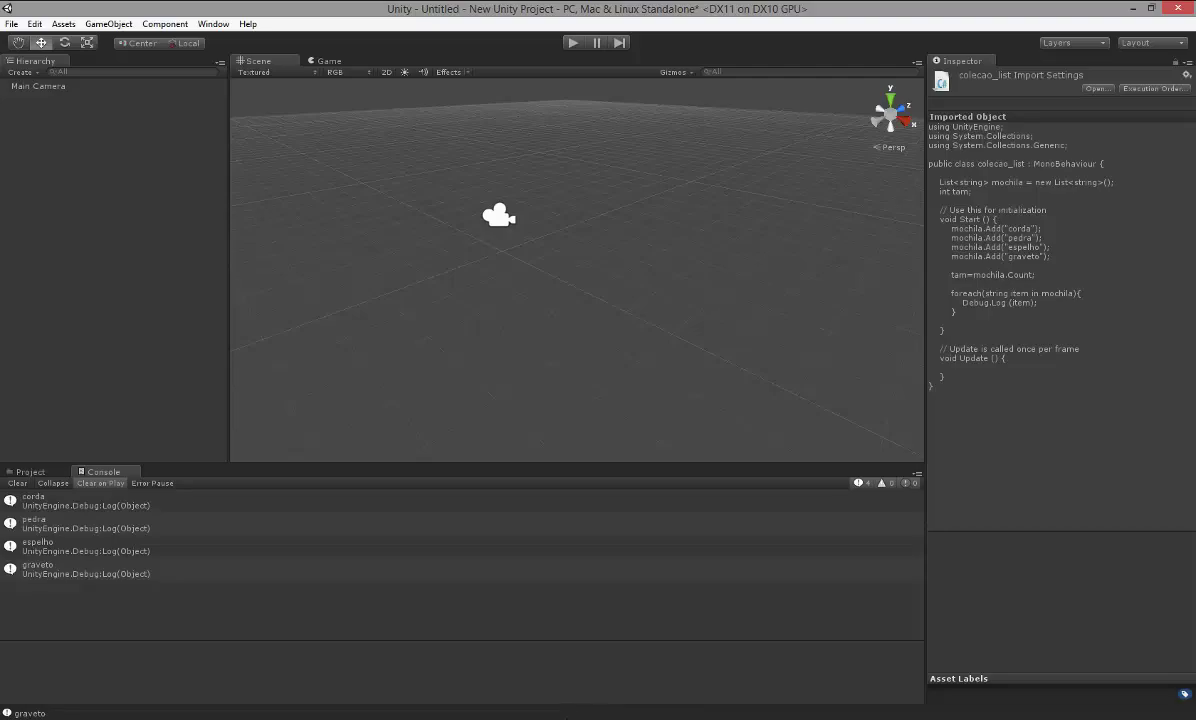
{"action": "key", "text": "alt+Tab"}
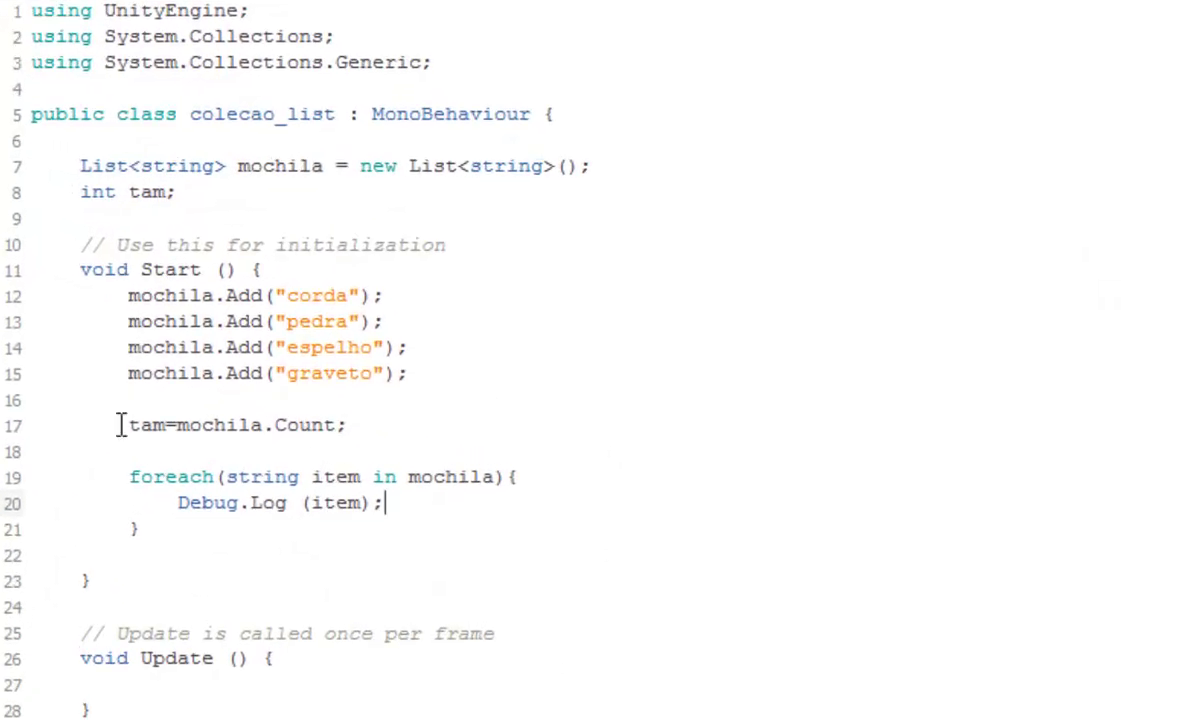
Insert a blank line directly above the foreach loop
{"action": "left_click", "coordinate": [131, 398]}
{"action": "left_click", "coordinate": [520, 476]}
{"action": "left_click", "coordinate": [129, 477]}
{"action": "key", "text": "Return"}
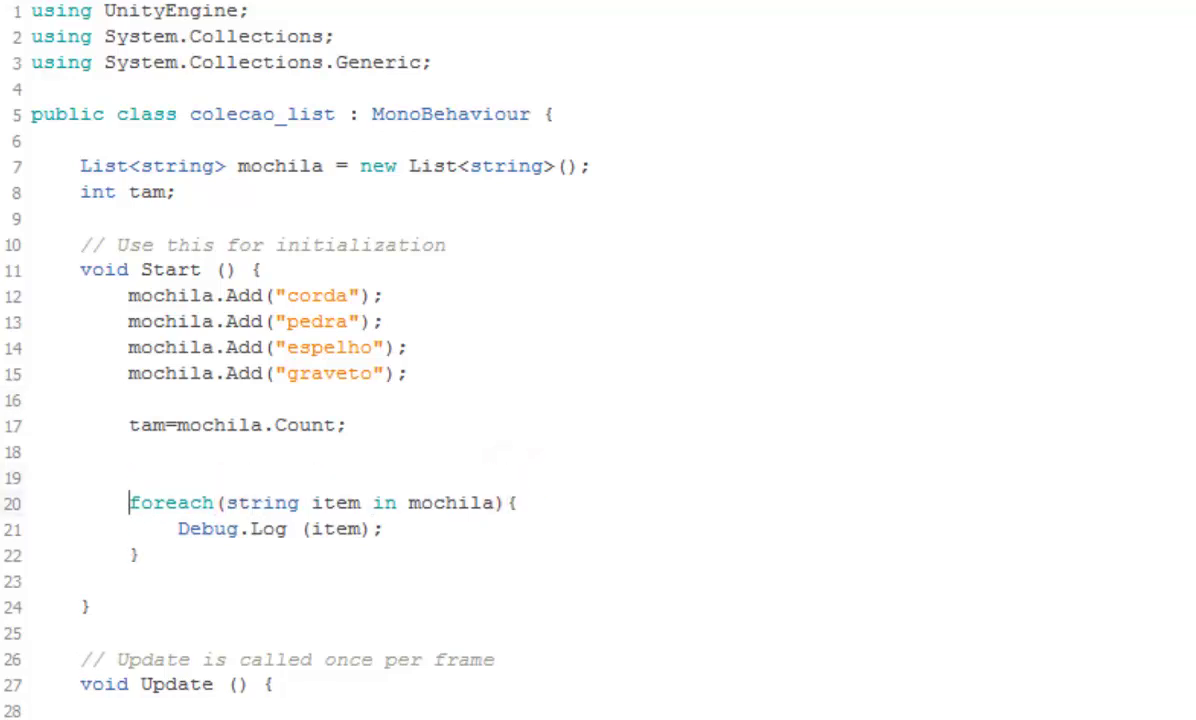
{"action": "left_click", "coordinate": [128, 477]}
Write Debug.Log ("Quantidade de itens na mochila: "+tam); on that new line
{"action": "type", "text": "D"}
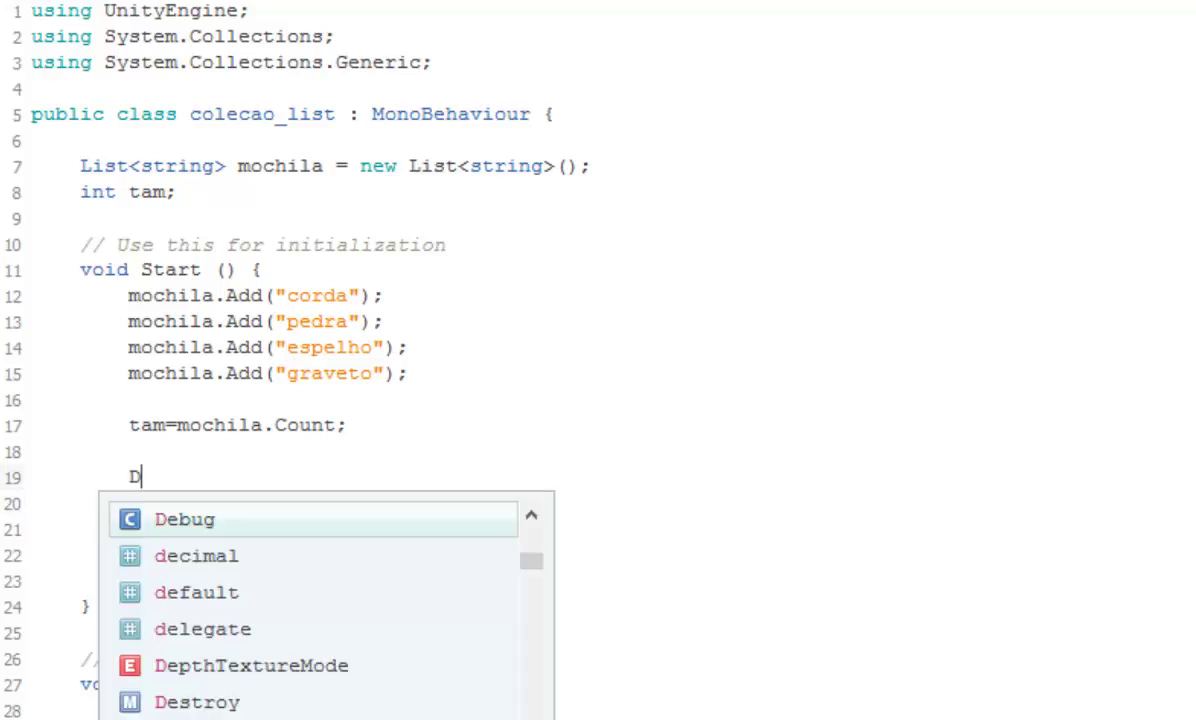
{"action": "type", "text": "ebug."}
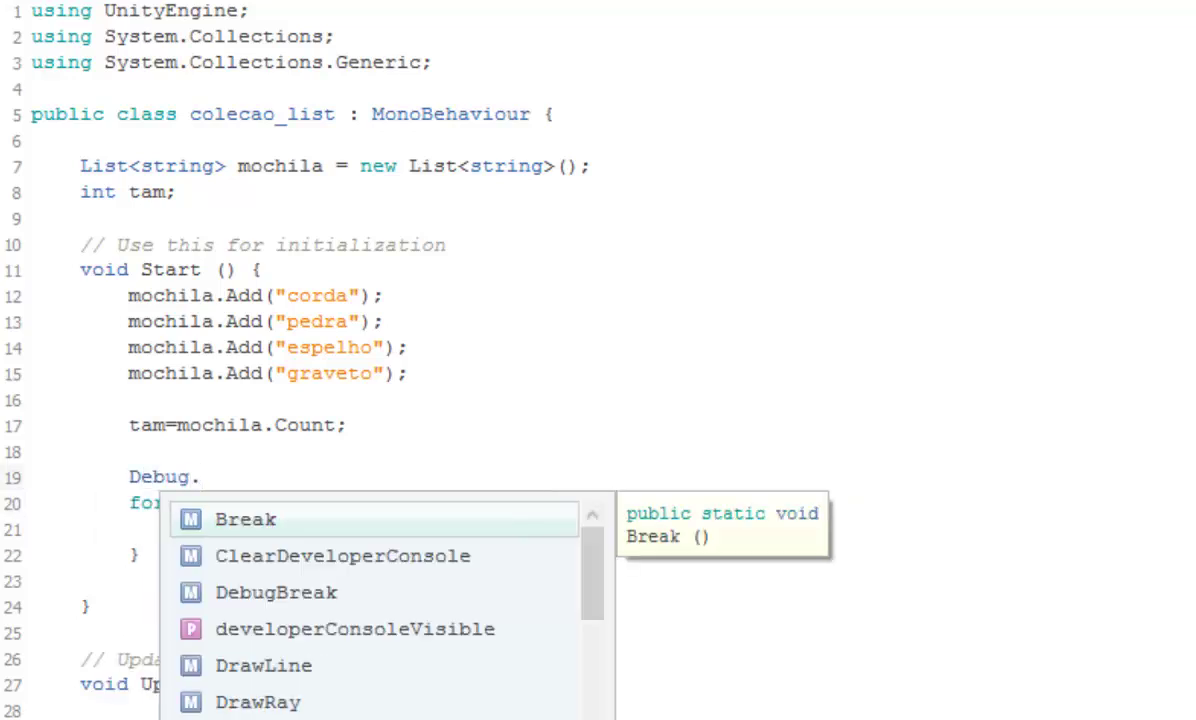
{"action": "type", "text": "Log "}
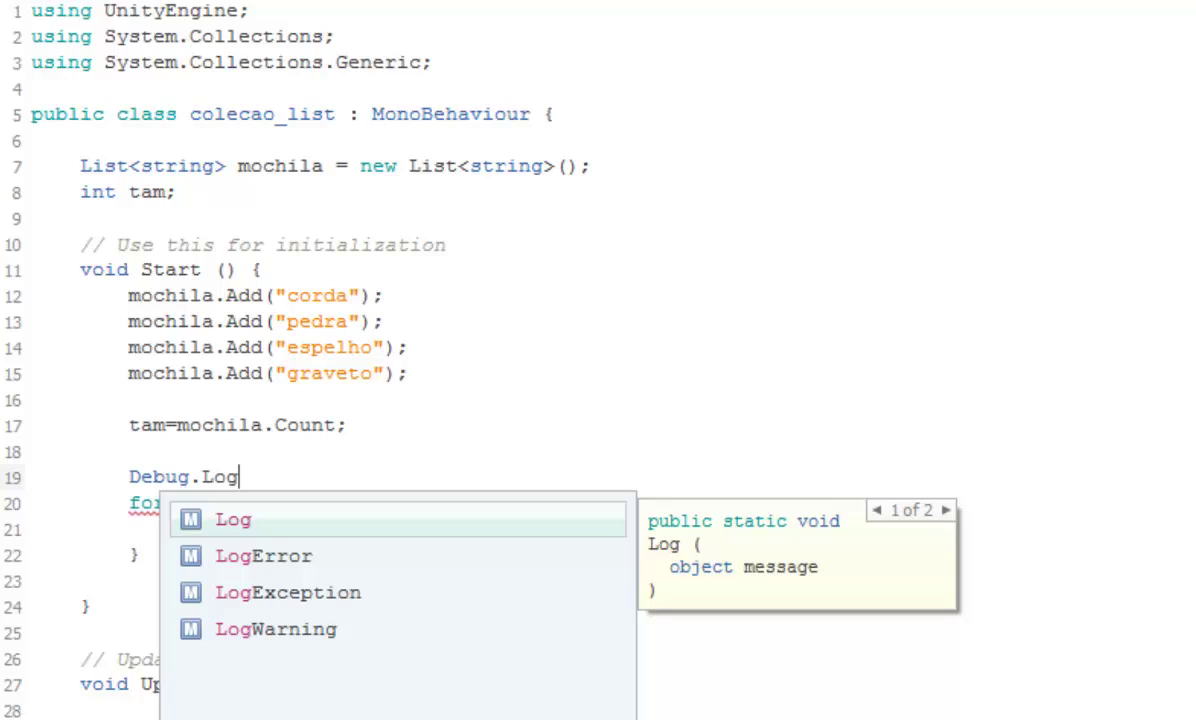
{"action": "type", "text": "();"}
{"action": "left_click", "coordinate": [251, 477]}
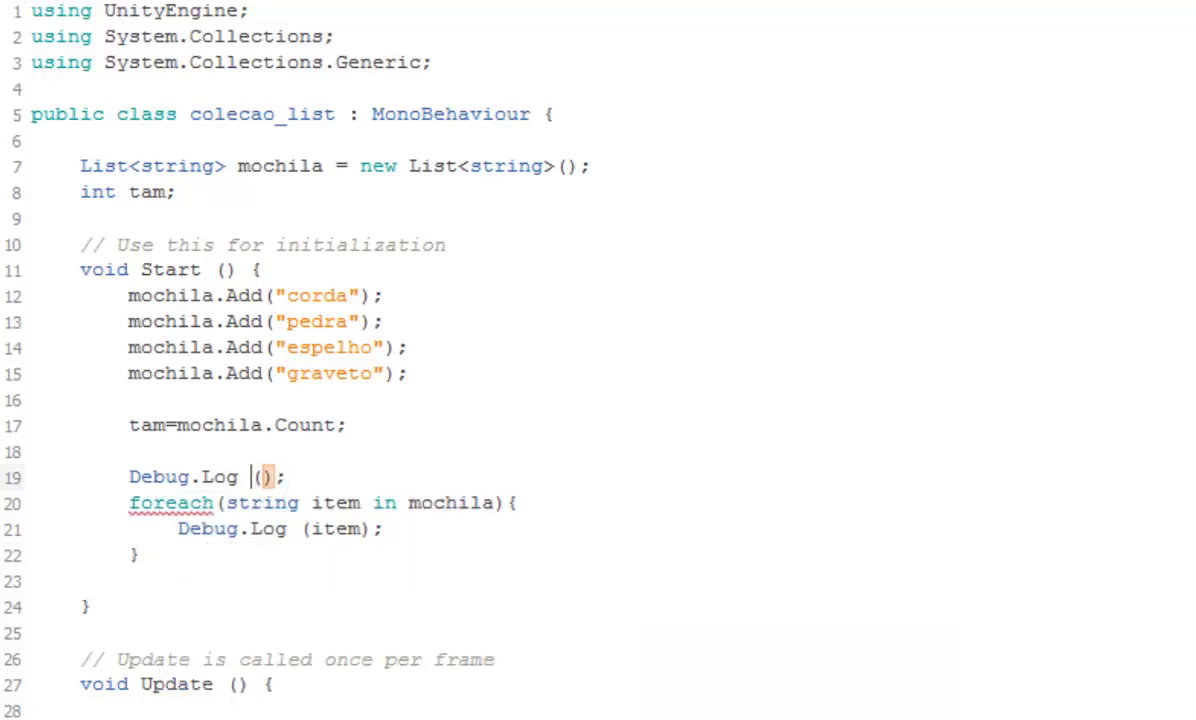
{"action": "key", "text": "Right"}
{"action": "type", "text": "\"Qu"}
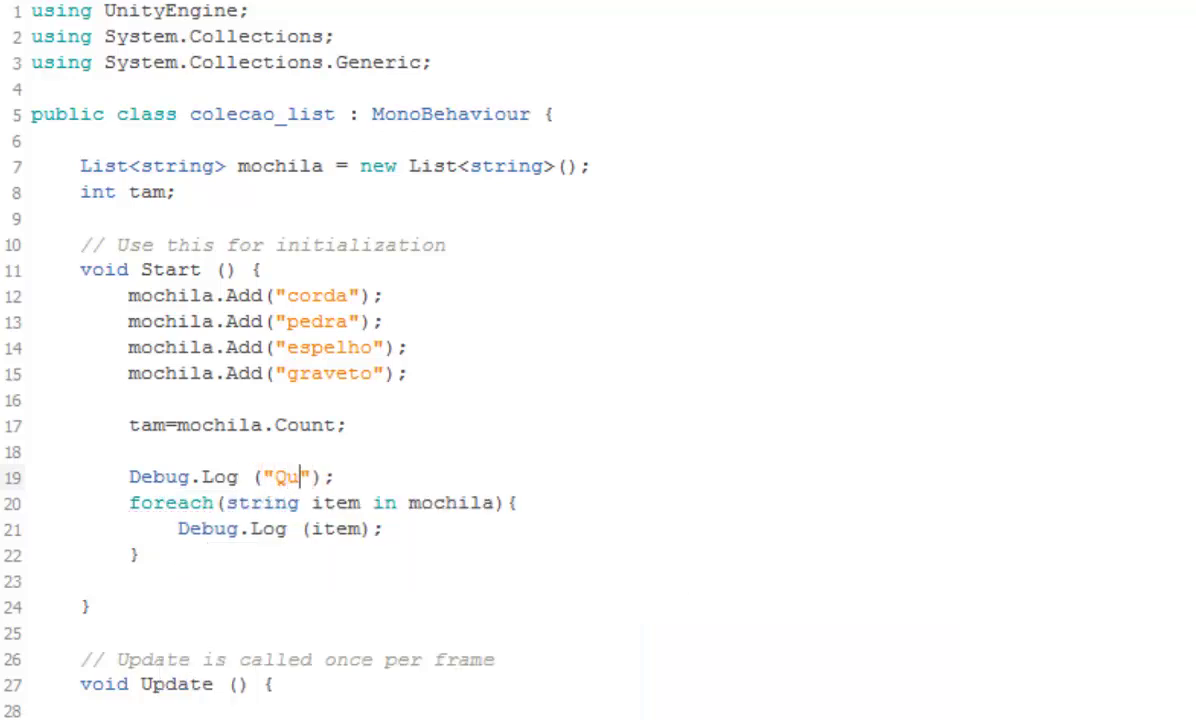
{"action": "type", "text": "antidade de "}
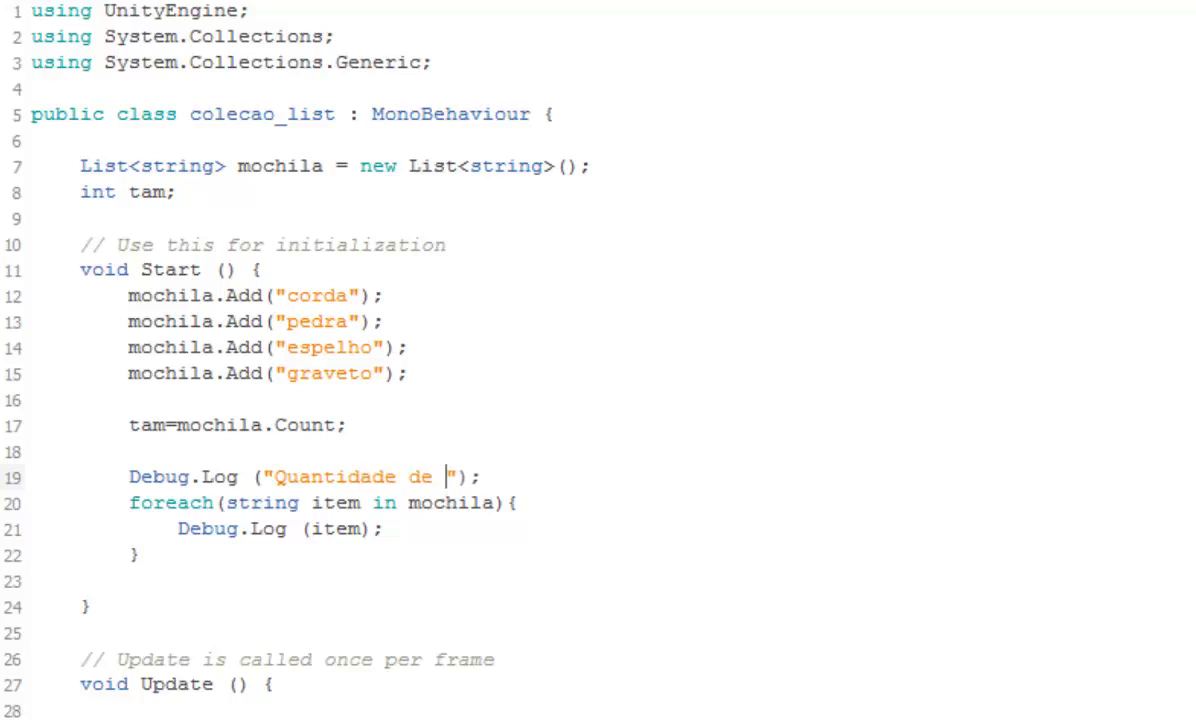
{"action": "type", "text": "itens"}
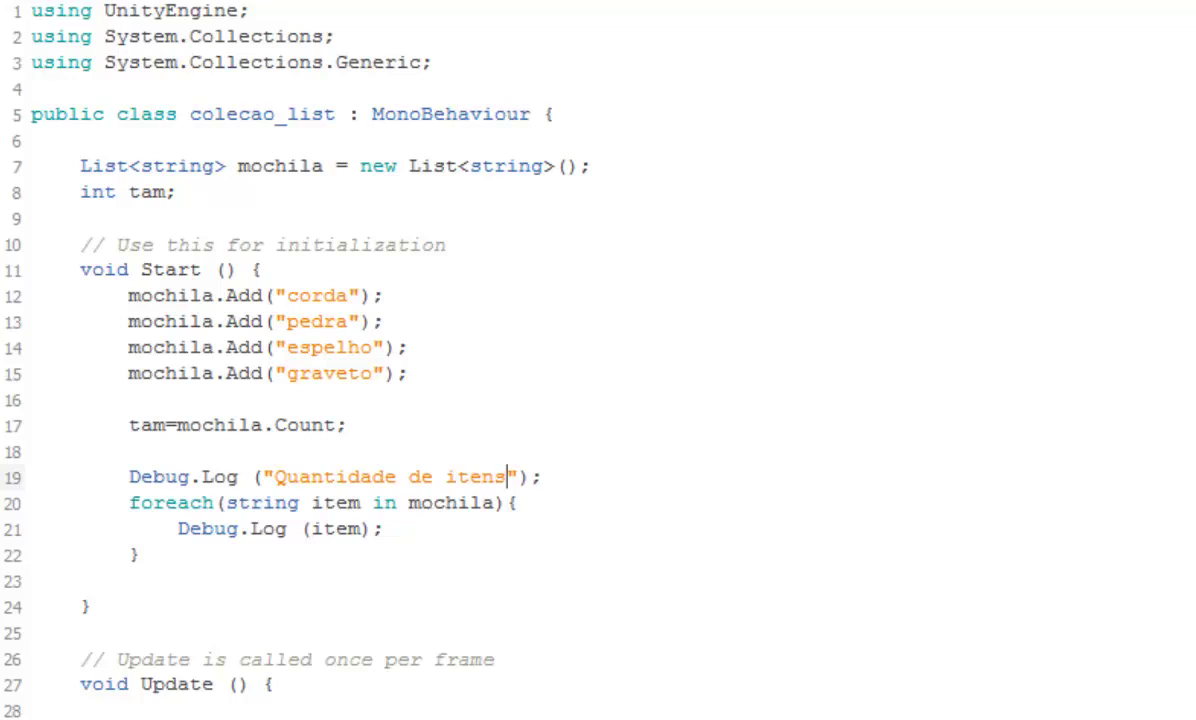
{"action": "type", "text": " na mochil"}
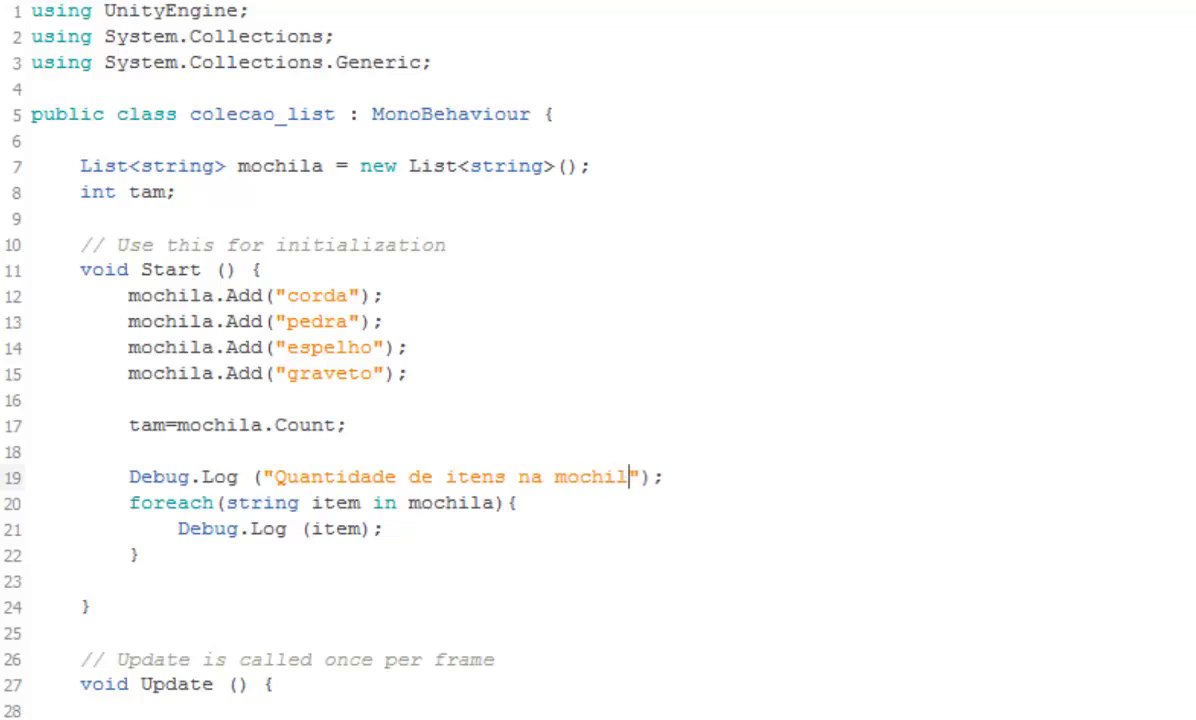
{"action": "type", "text": "a:"}
{"action": "key", "text": "Right"}
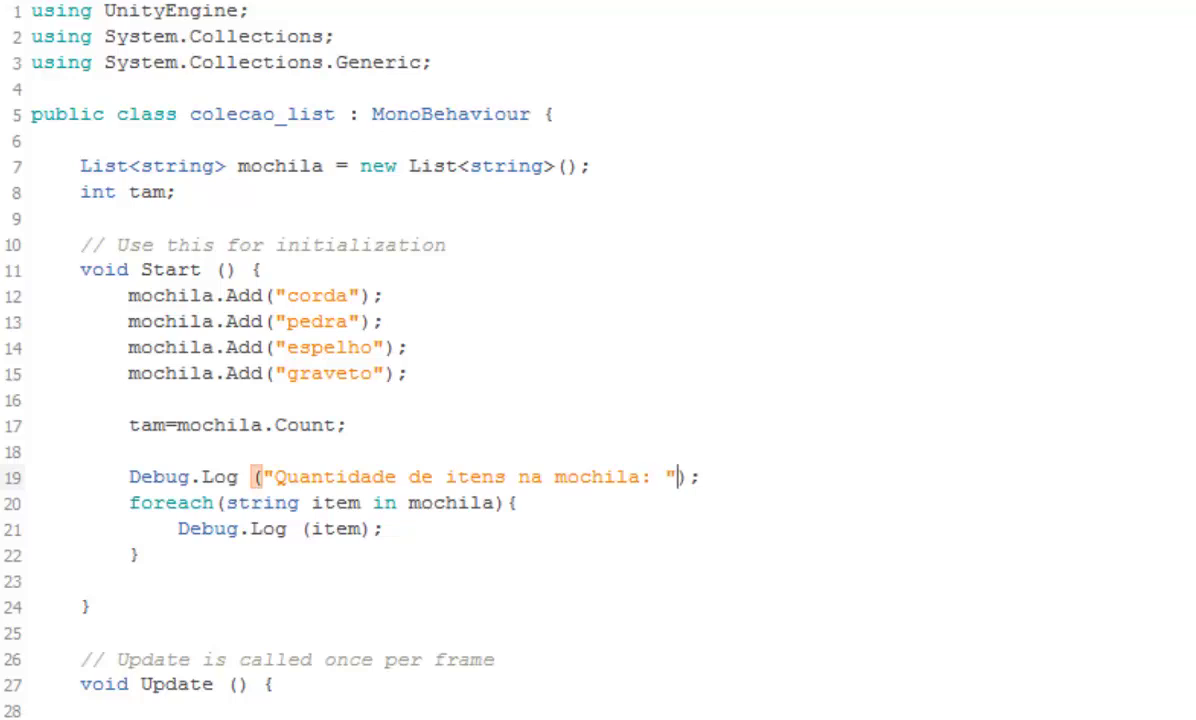
{"action": "type", "text": "+tam"}
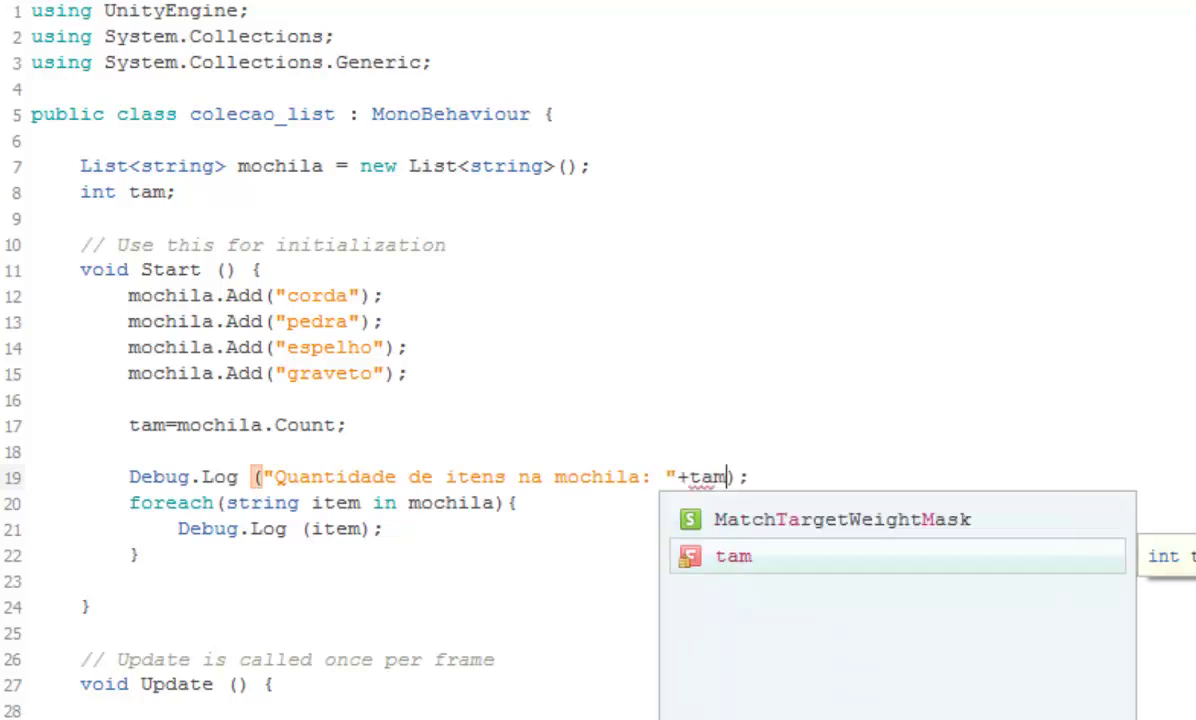
Delete the empty line above the log call and add blank lines before the loop and count line
{"action": "left_click", "coordinate": [136, 452]}
{"action": "key", "text": "Delete"}
{"action": "key", "text": "Delete"}
{"action": "key", "text": "Delete"}
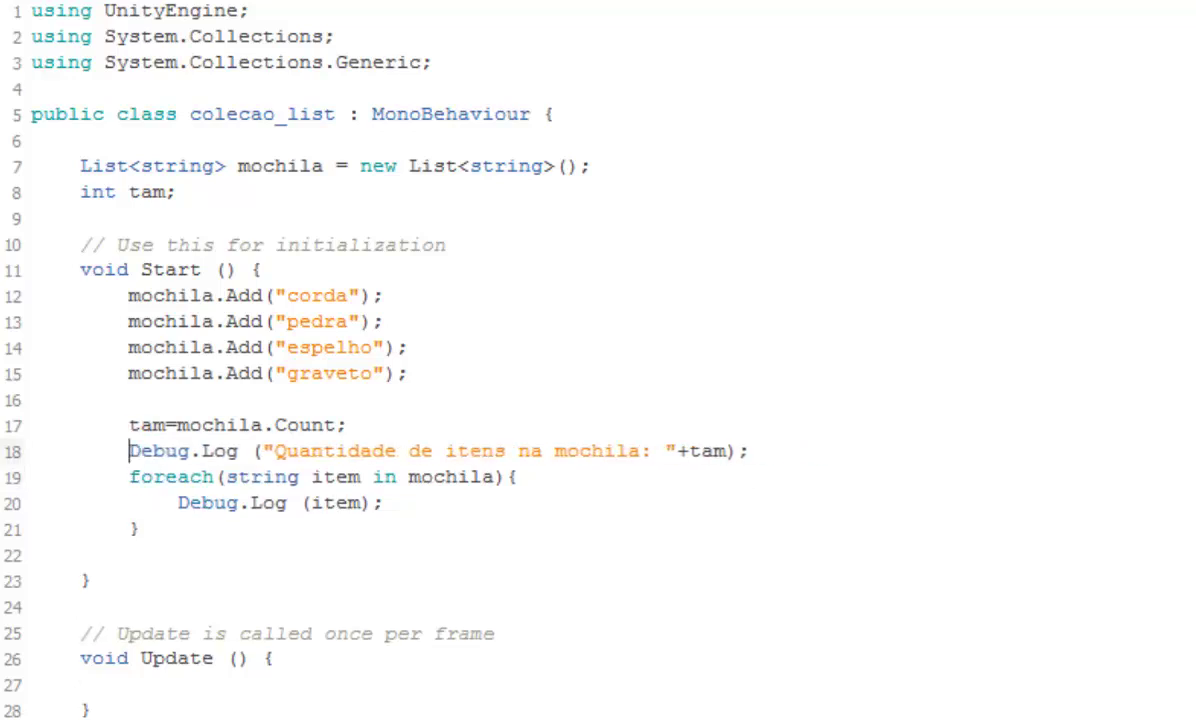
{"action": "key", "text": "Down"}
{"action": "key", "text": "Return"}
{"action": "left_click", "coordinate": [129, 425]}
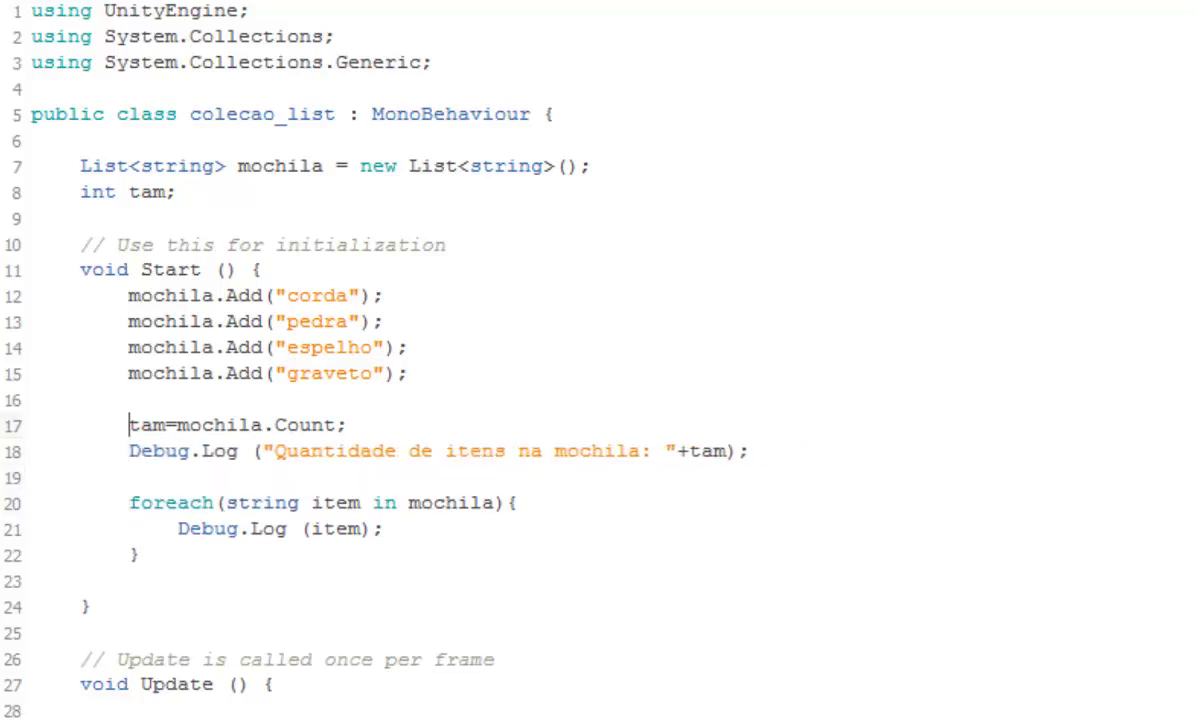
{"action": "key", "text": "Return"}
{"action": "key", "text": "Return"}
{"action": "key", "text": "Up"}
{"action": "key", "text": "Up"}
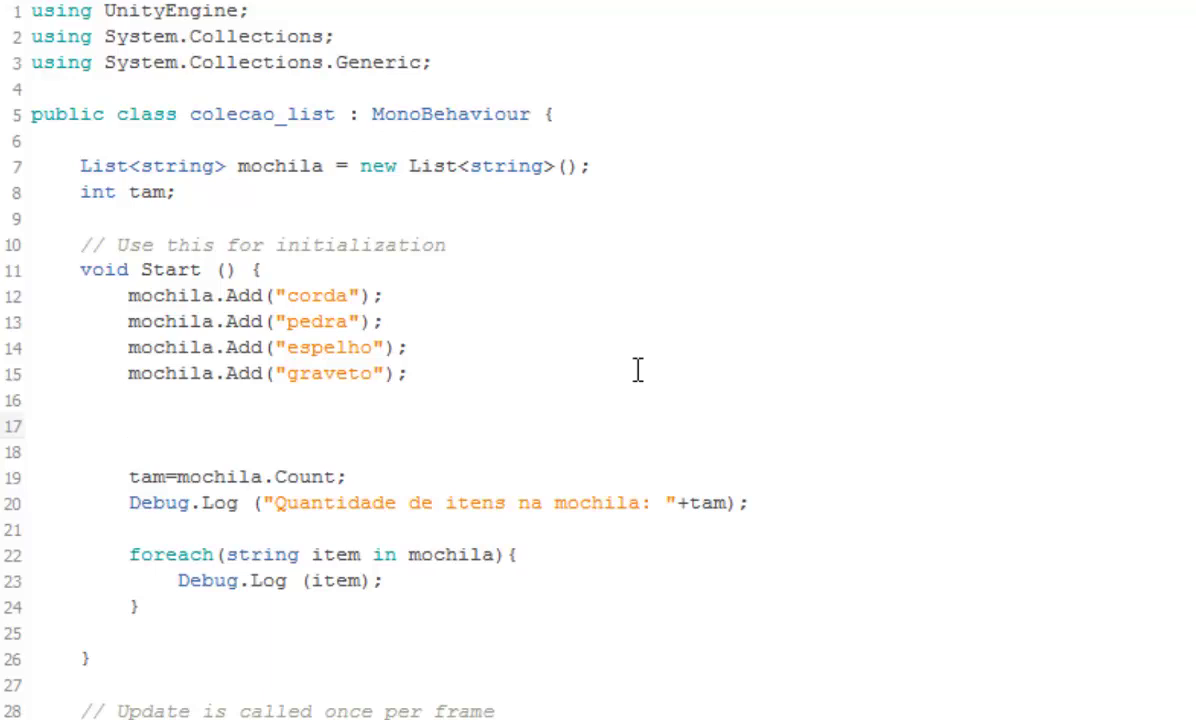
Type mochila.Remove ("graveto"); on the blank line above the count
{"action": "type", "text": "mochila"}
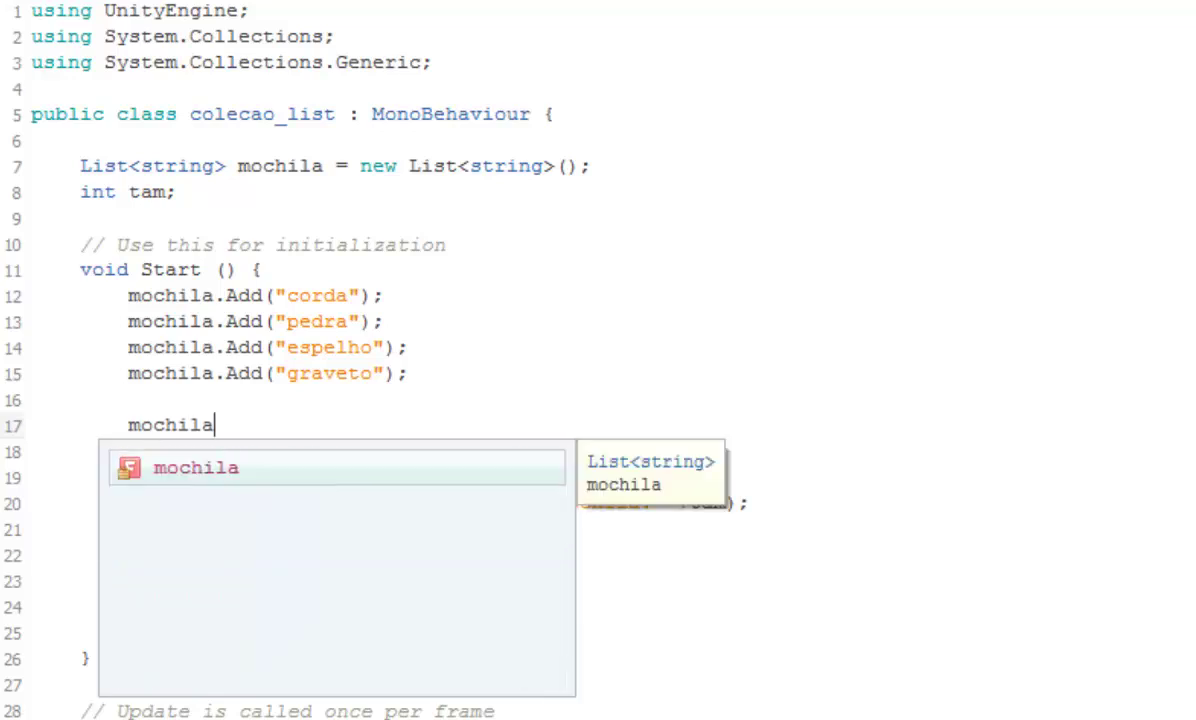
{"action": "type", "text": "."}
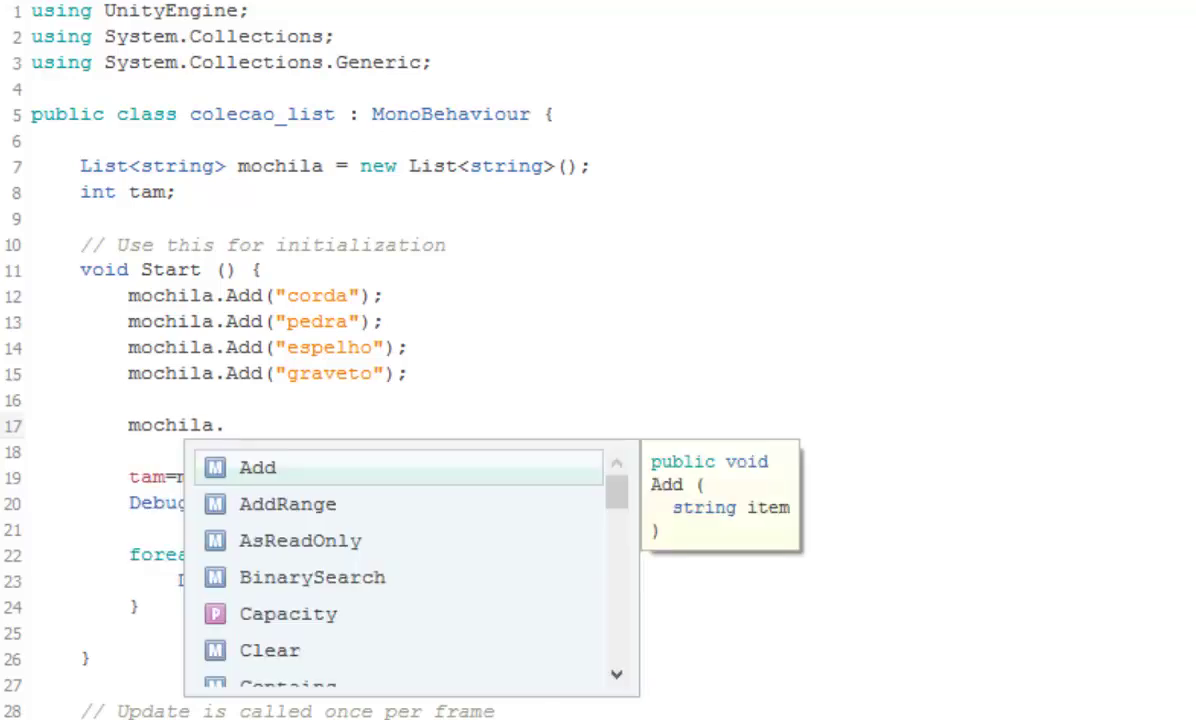
{"action": "type", "text": "Re"}
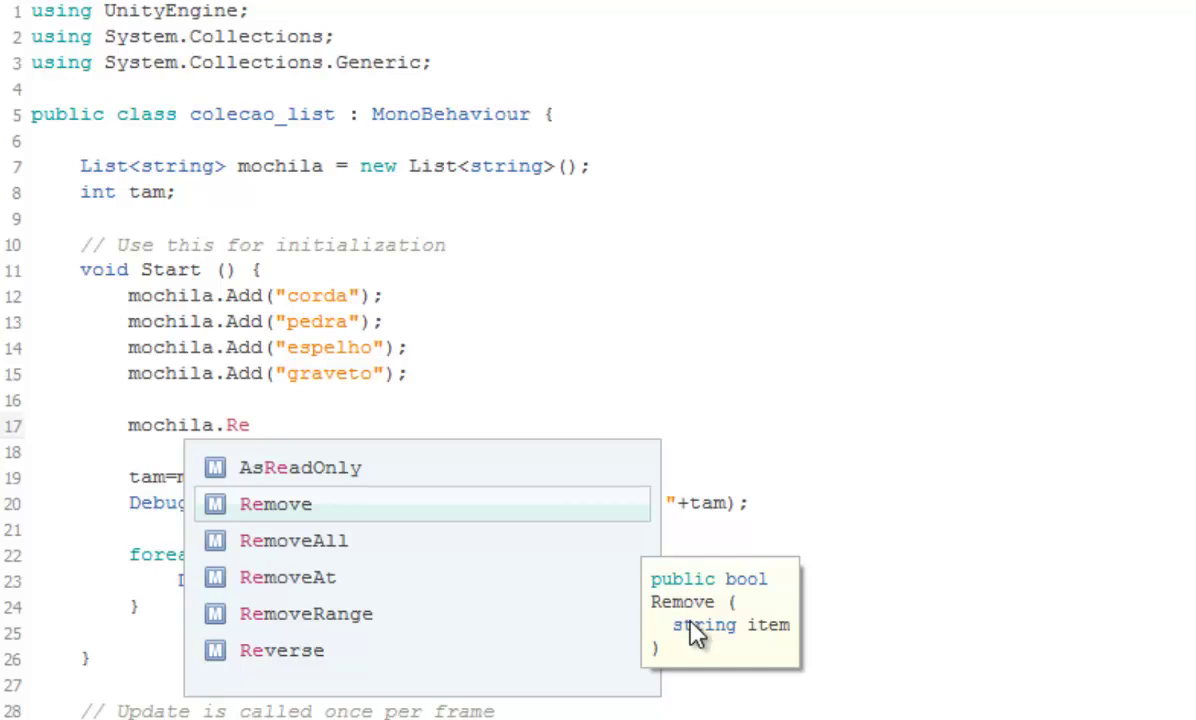
{"action": "type", "text": "mo"}
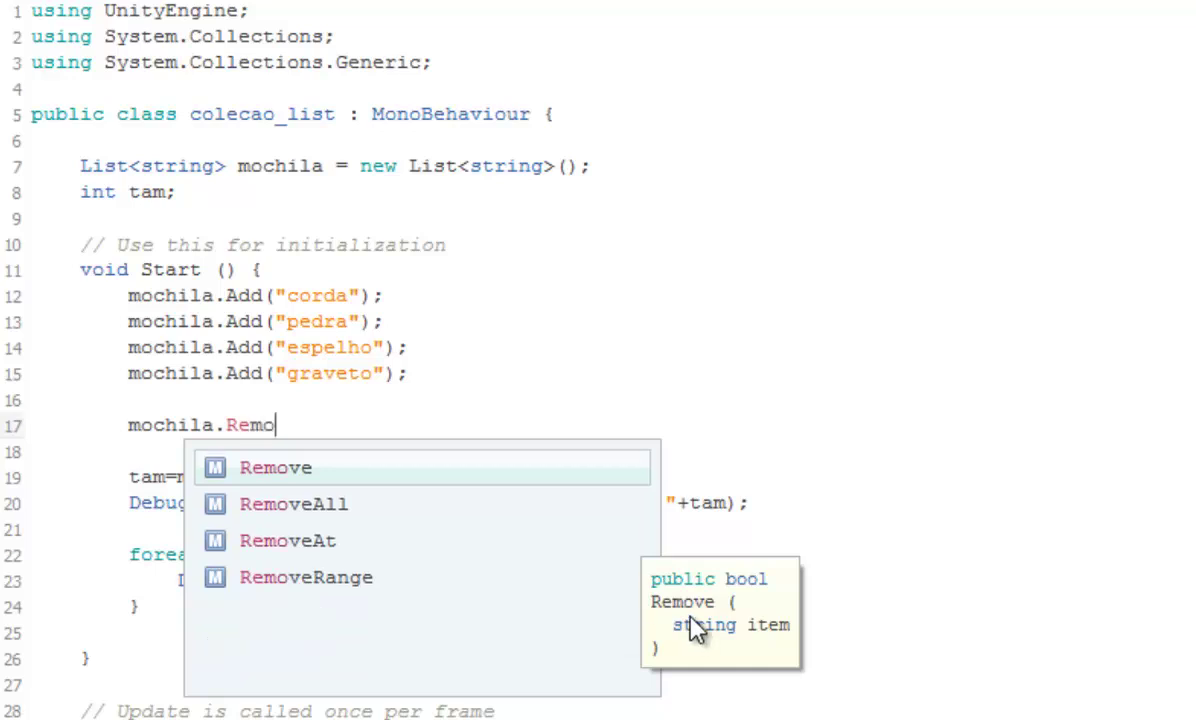
{"action": "type", "text": "ve ("}
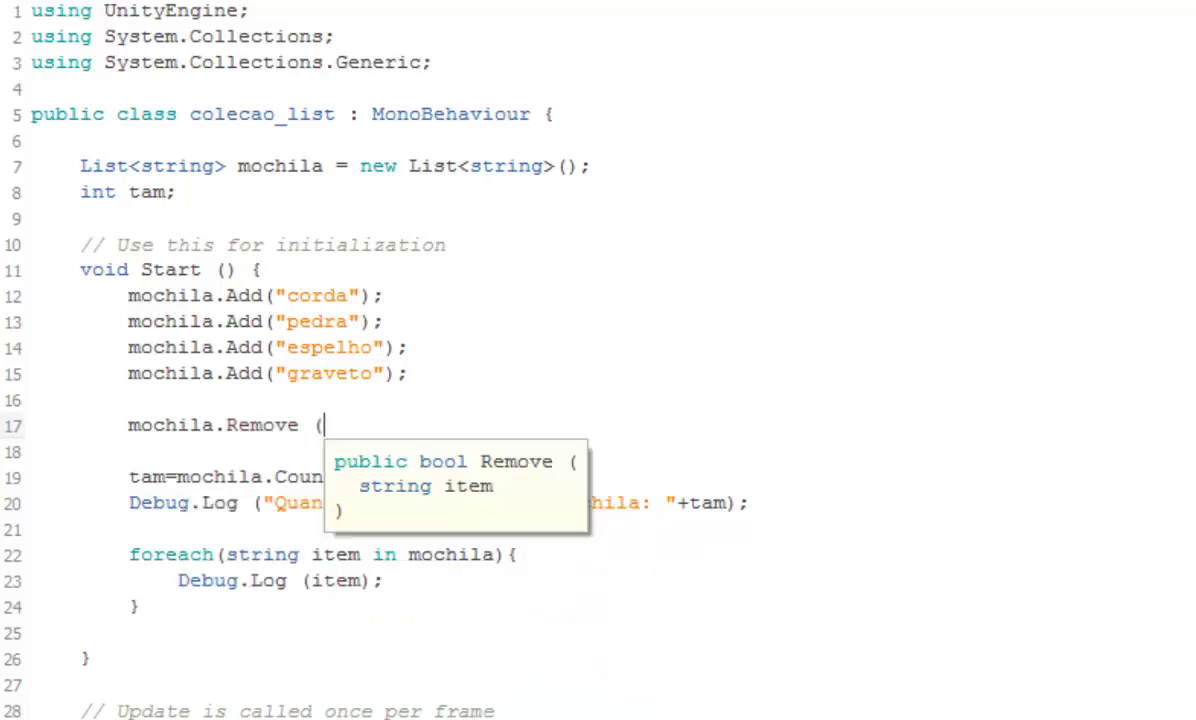
{"action": "type", "text": "\"g"}
{"action": "type", "text": "raveto\""}
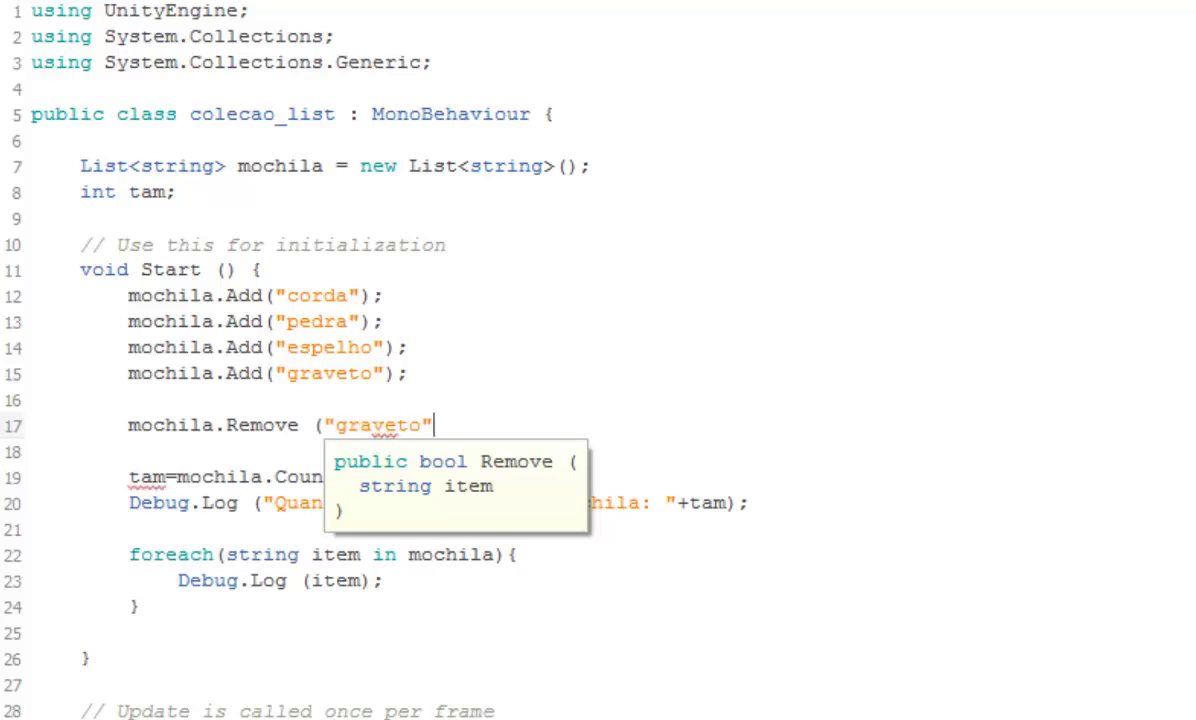
{"action": "type", "text": ");"}
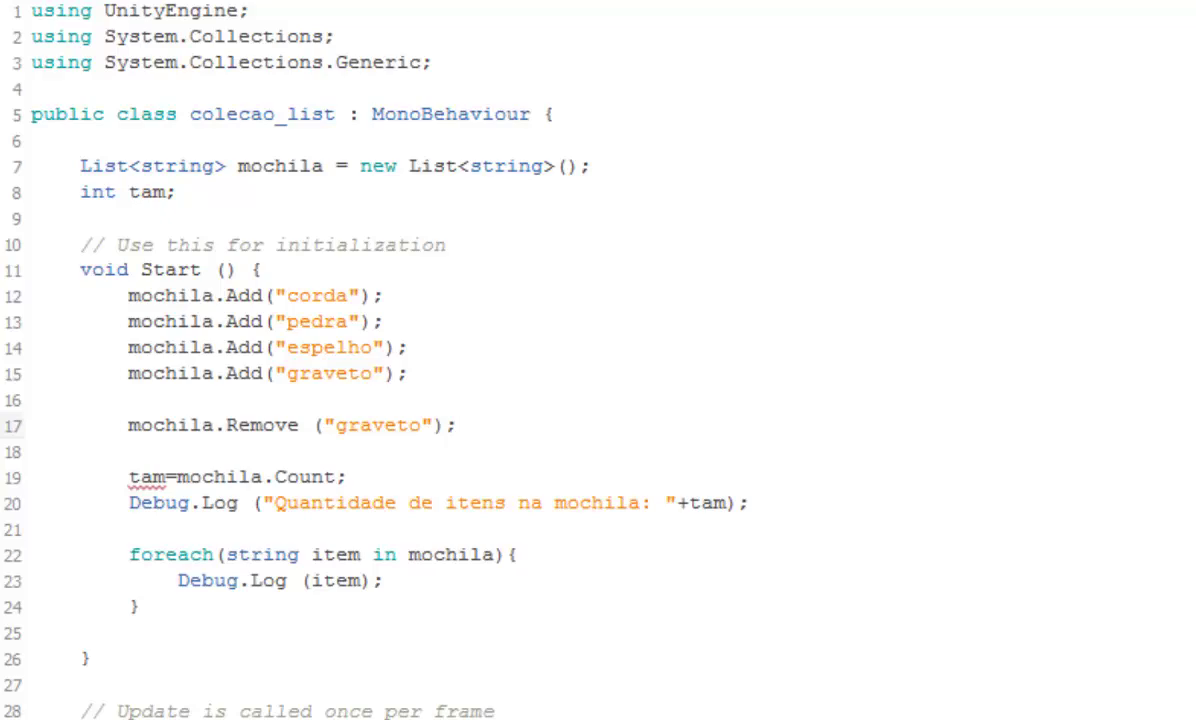
Save the script and run it in Unity, confirming 3 items: corda, pedra, espelho
{"action": "left_click", "coordinate": [18, 37]}
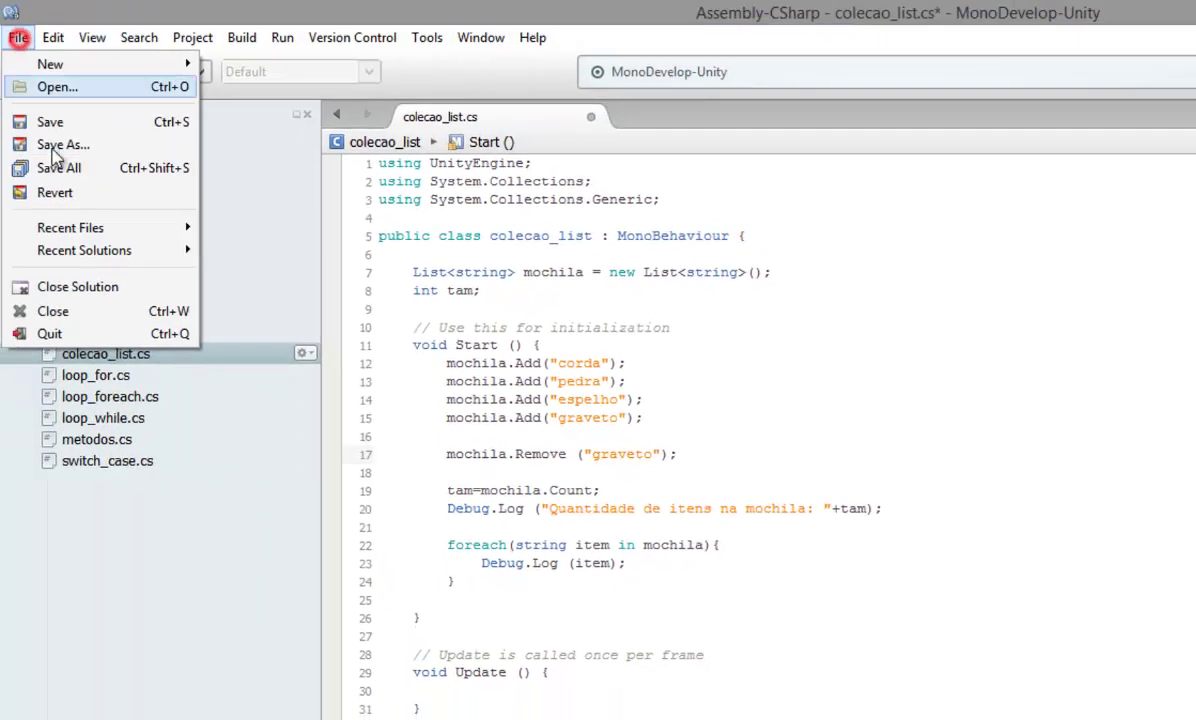
{"action": "left_click", "coordinate": [50, 122]}
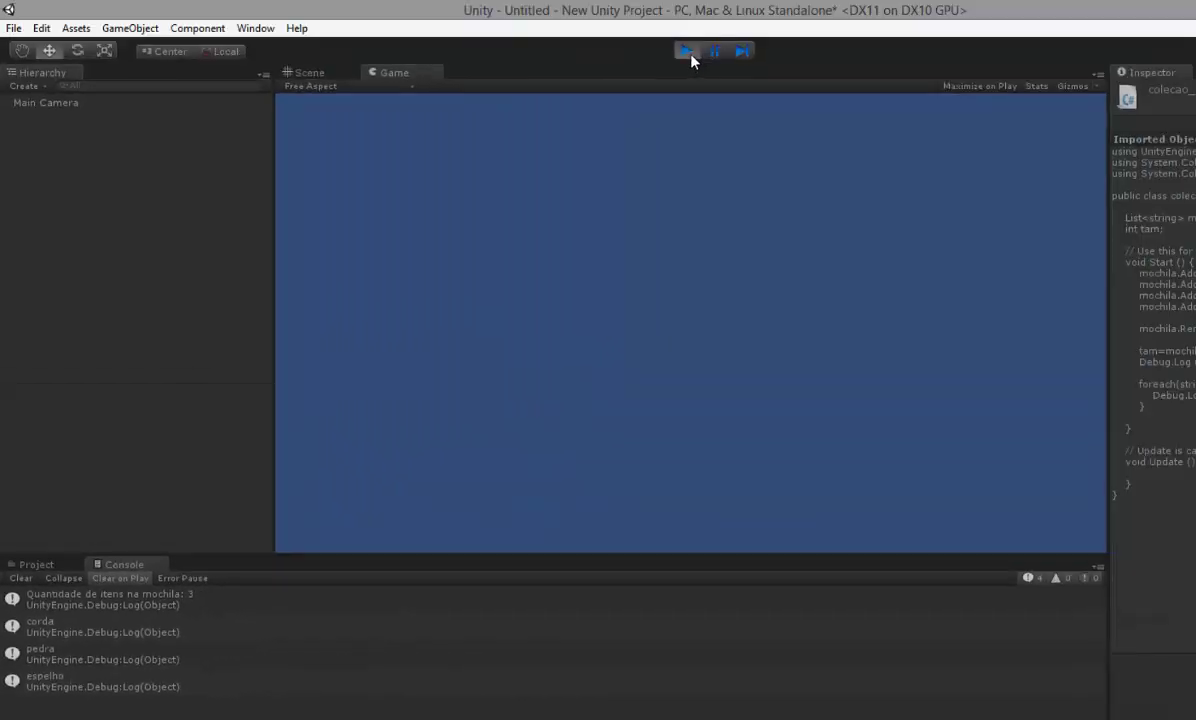
{"action": "left_click", "coordinate": [687, 50]}
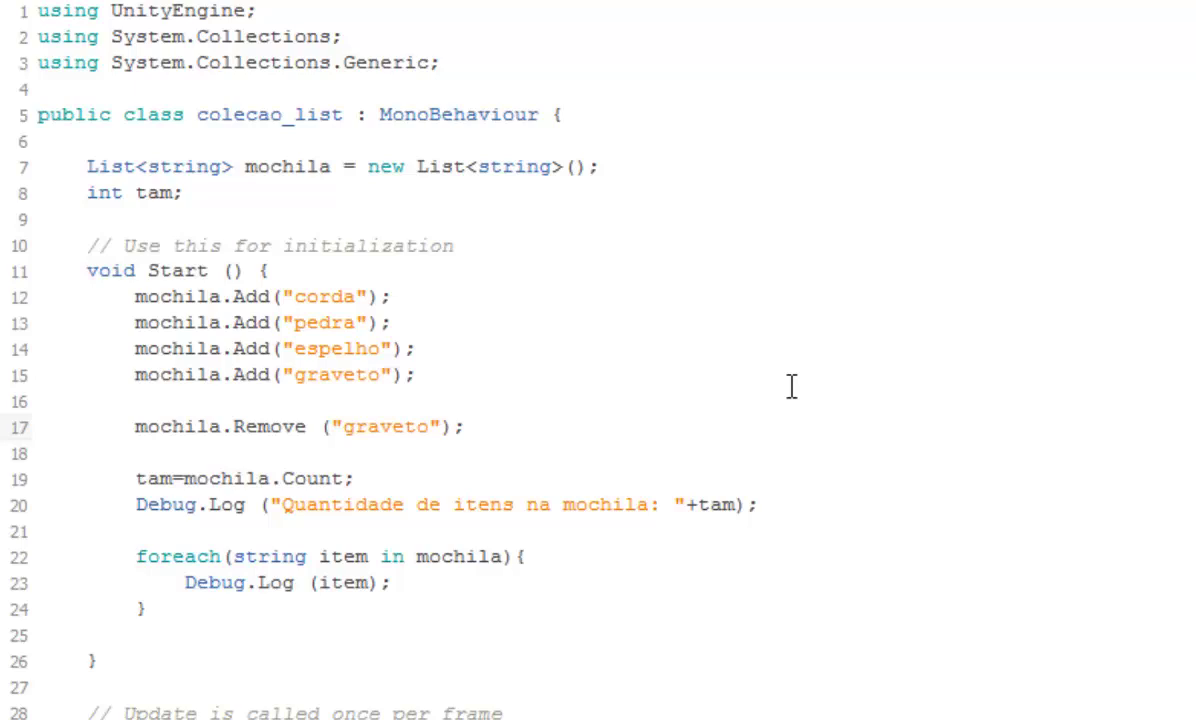
Add mochila.Add("lata"); below the Remove call, with a new empty line after it
{"action": "key", "text": "Return"}
{"action": "key", "text": "Return"}
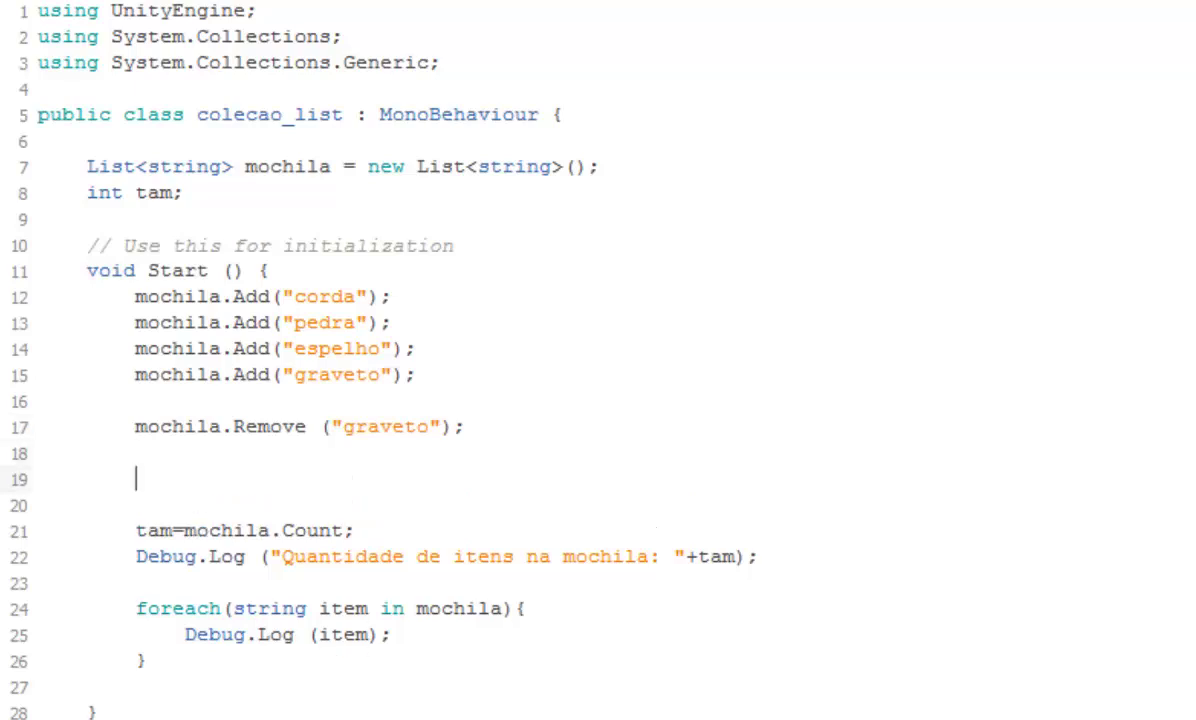
{"action": "type", "text": "mochil"}
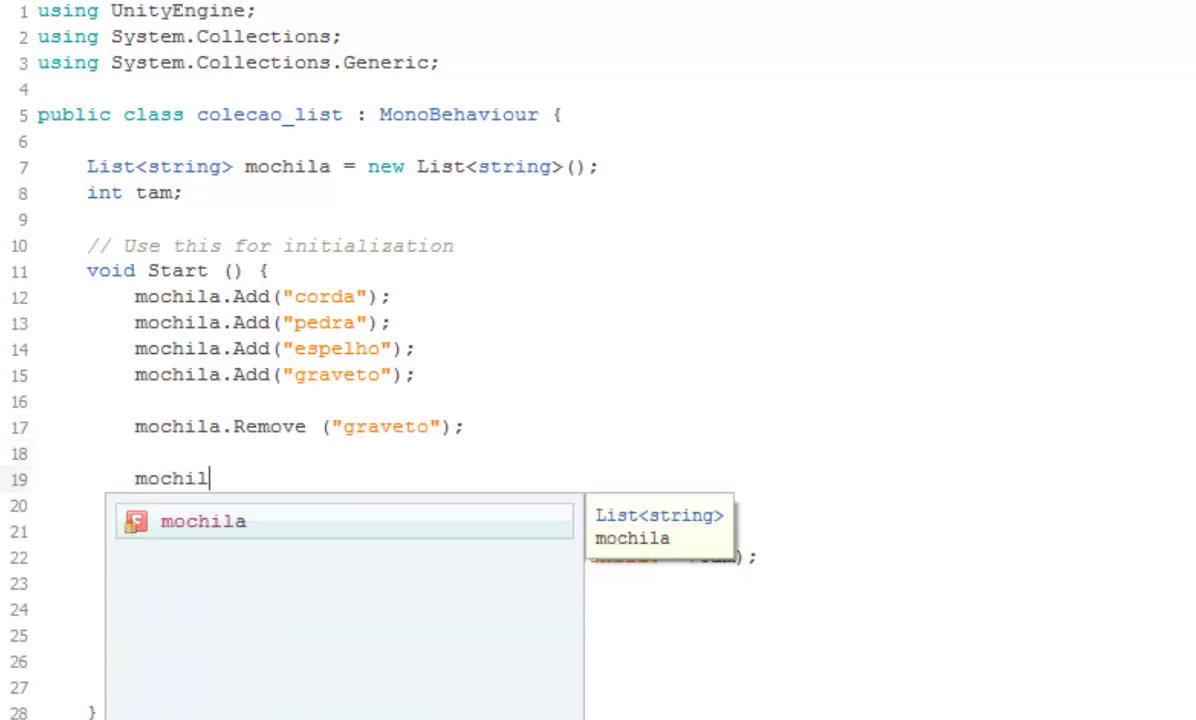
{"action": "type", "text": "a.A"}
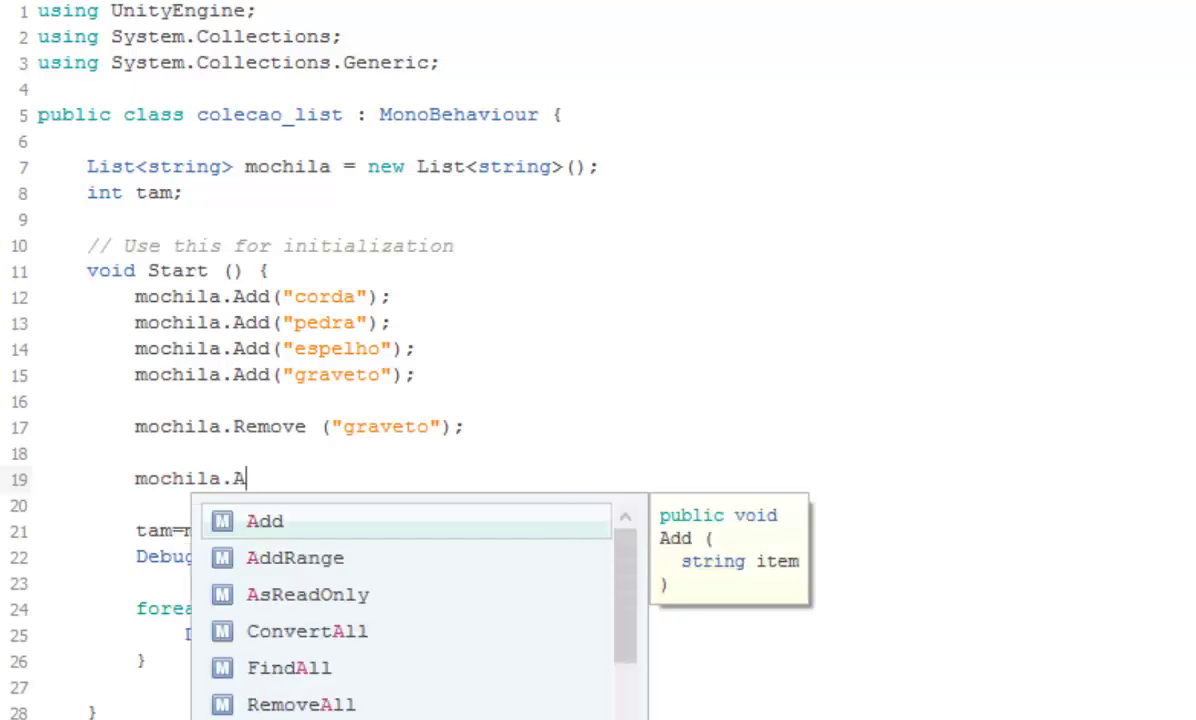
{"action": "type", "text": "dd()"}
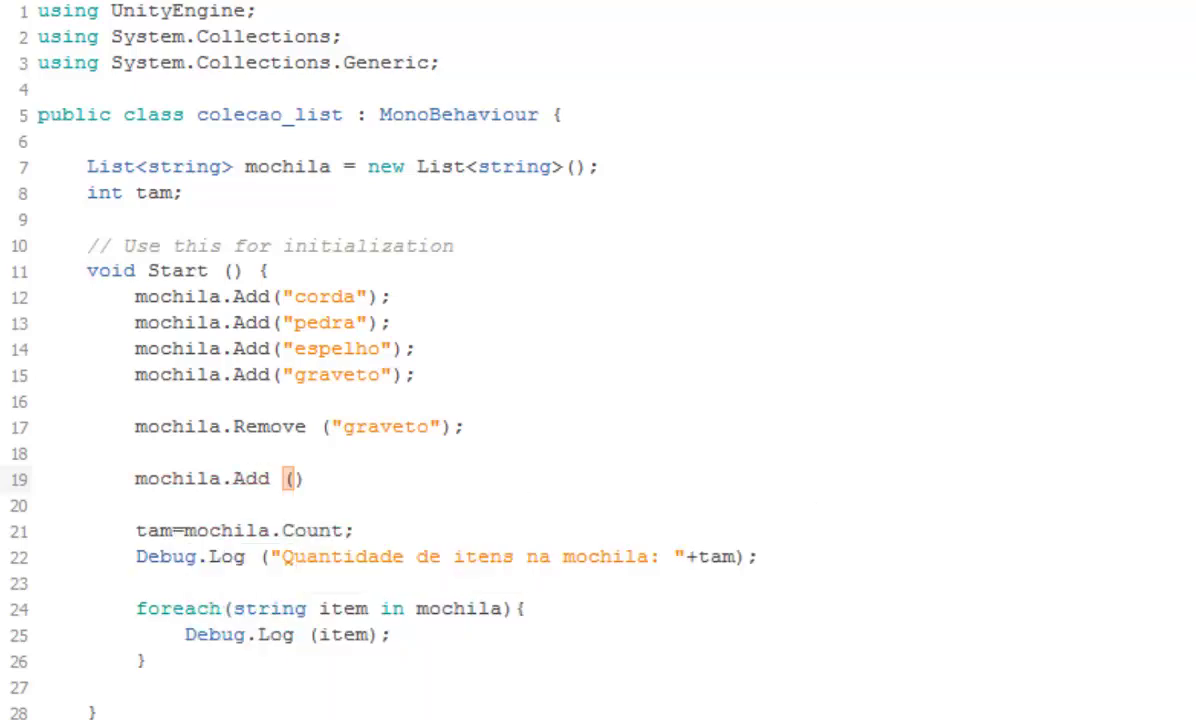
{"action": "type", "text": ";"}
{"action": "key", "text": "Left"}
{"action": "key", "text": "Left"}
{"action": "key", "text": "Left"}
{"action": "key", "text": "BackSpace"}
{"action": "key", "text": "Right"}
{"action": "type", "text": "\""}
{"action": "type", "text": "lata"}
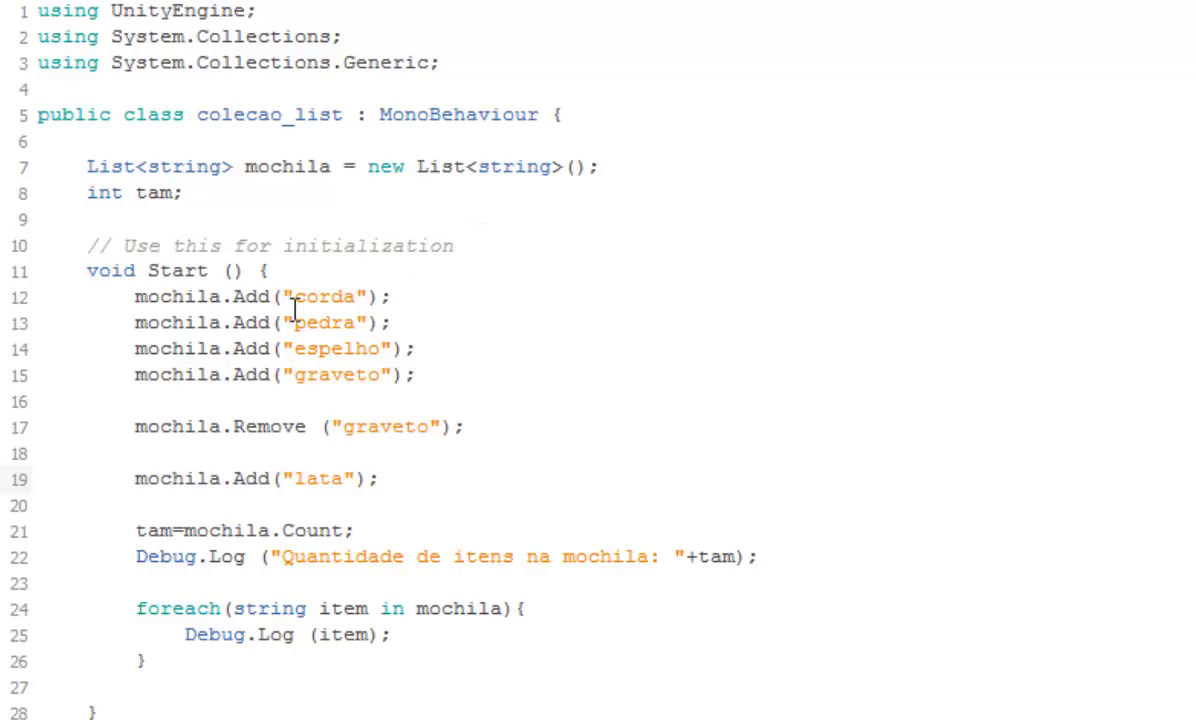
{"action": "left_click", "coordinate": [380, 481]}
{"action": "key", "text": "Return"}
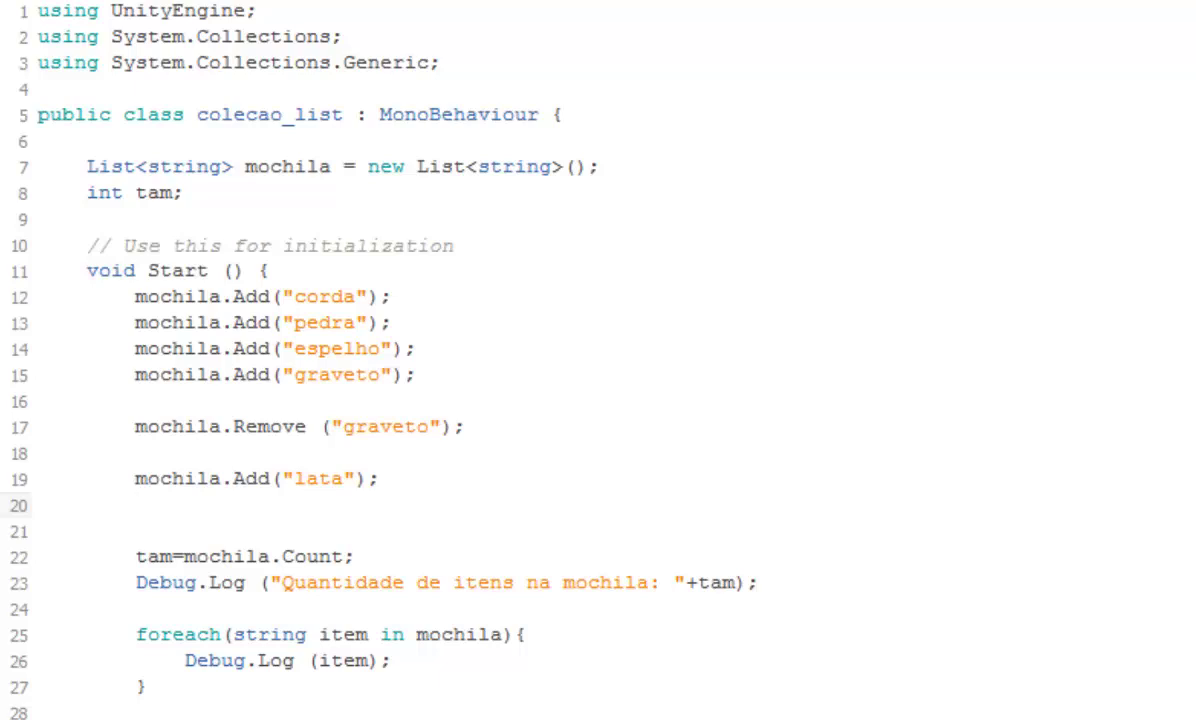
Write mochila.Insert(2,"fruta"); on line 20, choosing Insert from autocomplete
{"action": "type", "text": "mochila"}
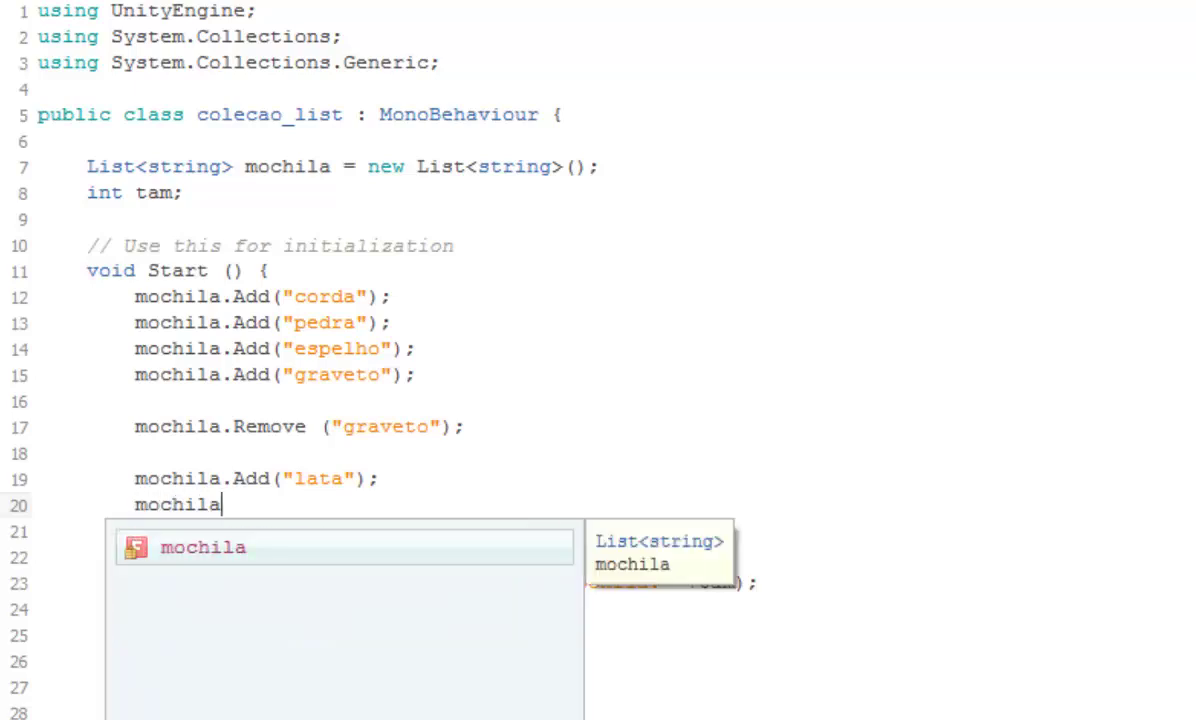
{"action": "type", "text": ".I"}
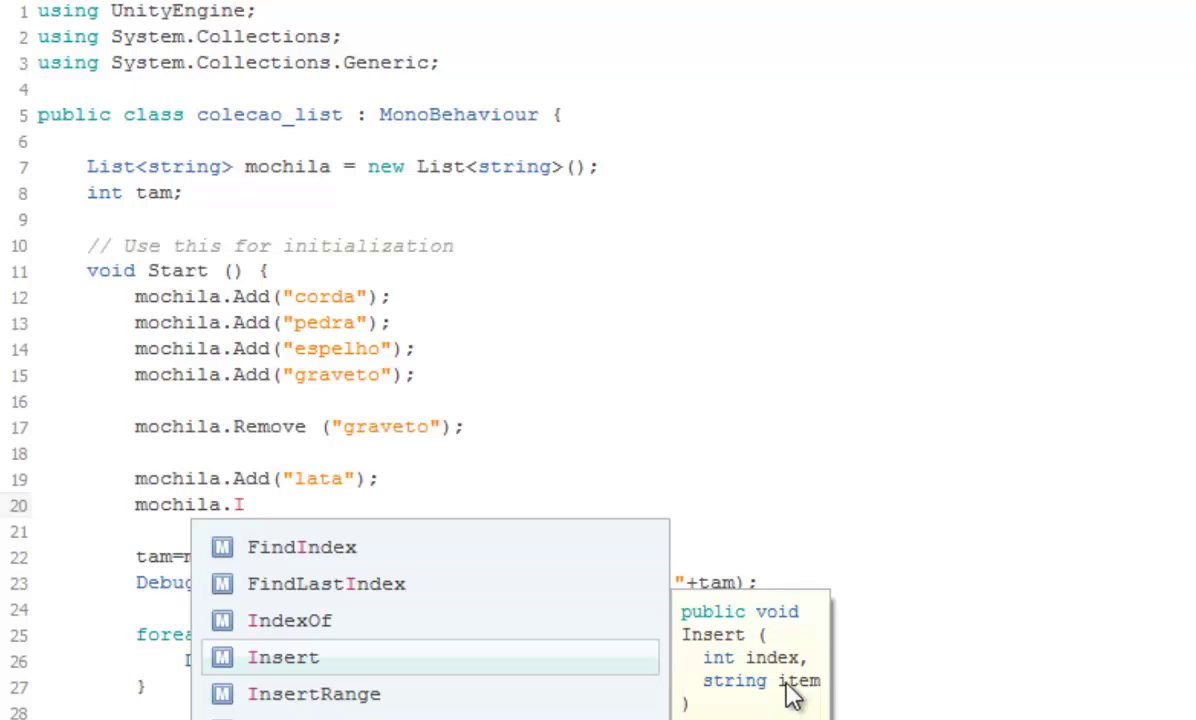
{"action": "double_click", "coordinate": [303, 672]}
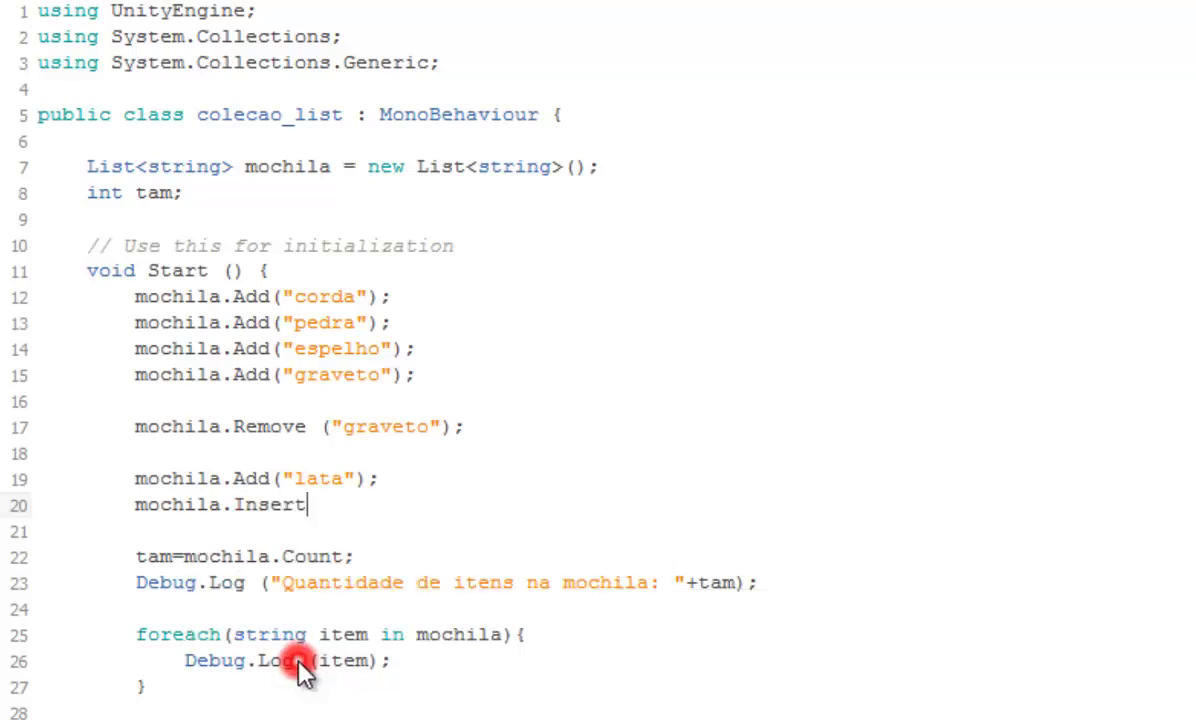
{"action": "type", "text": "("}
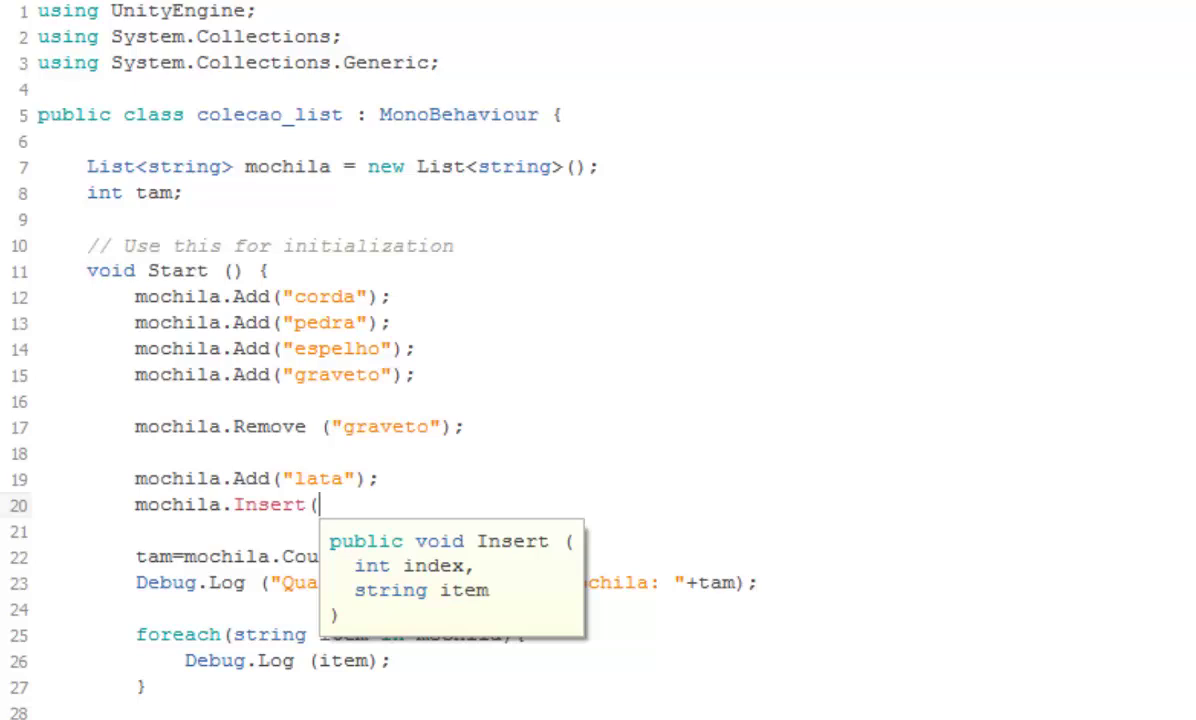
{"action": "type", "text": "2"}
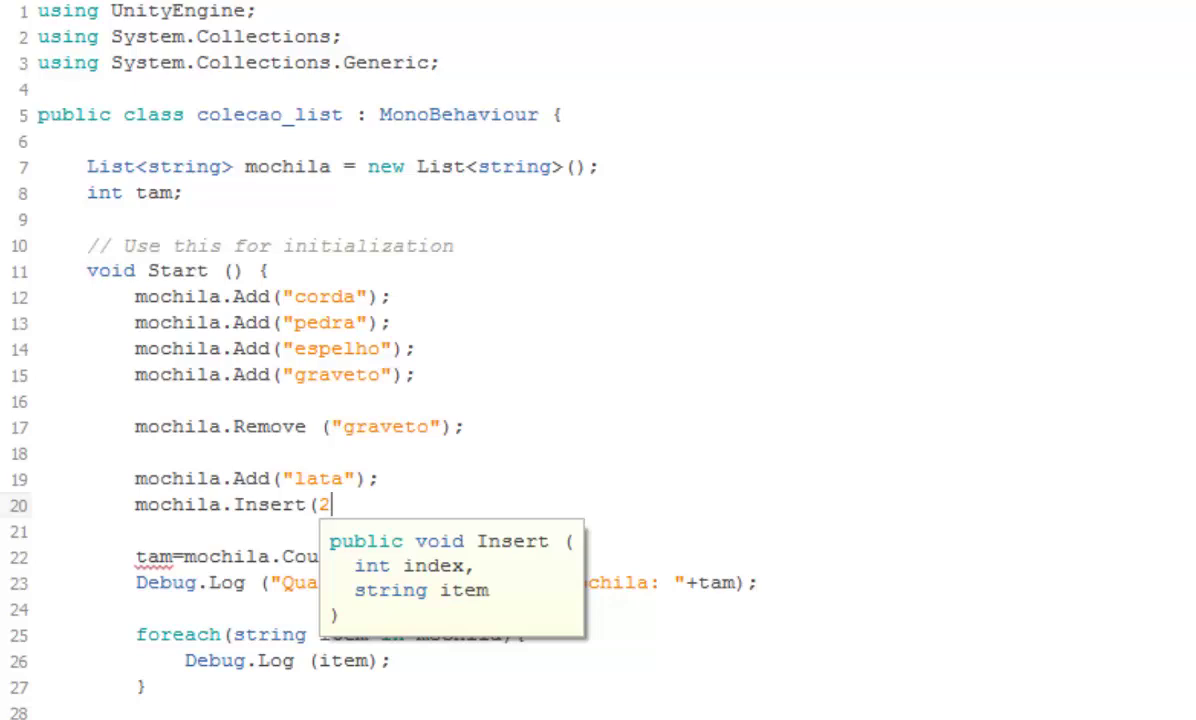
{"action": "type", "text": ",\""}
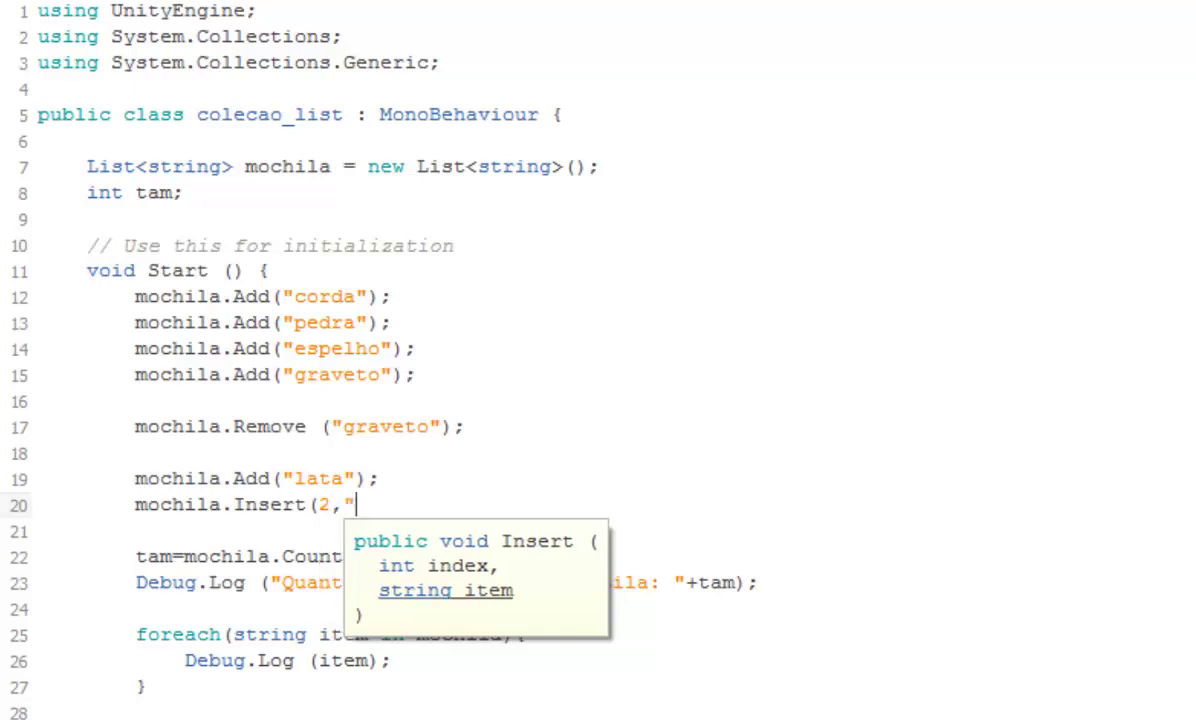
{"action": "type", "text": "\");"}
{"action": "key", "text": "Left"}
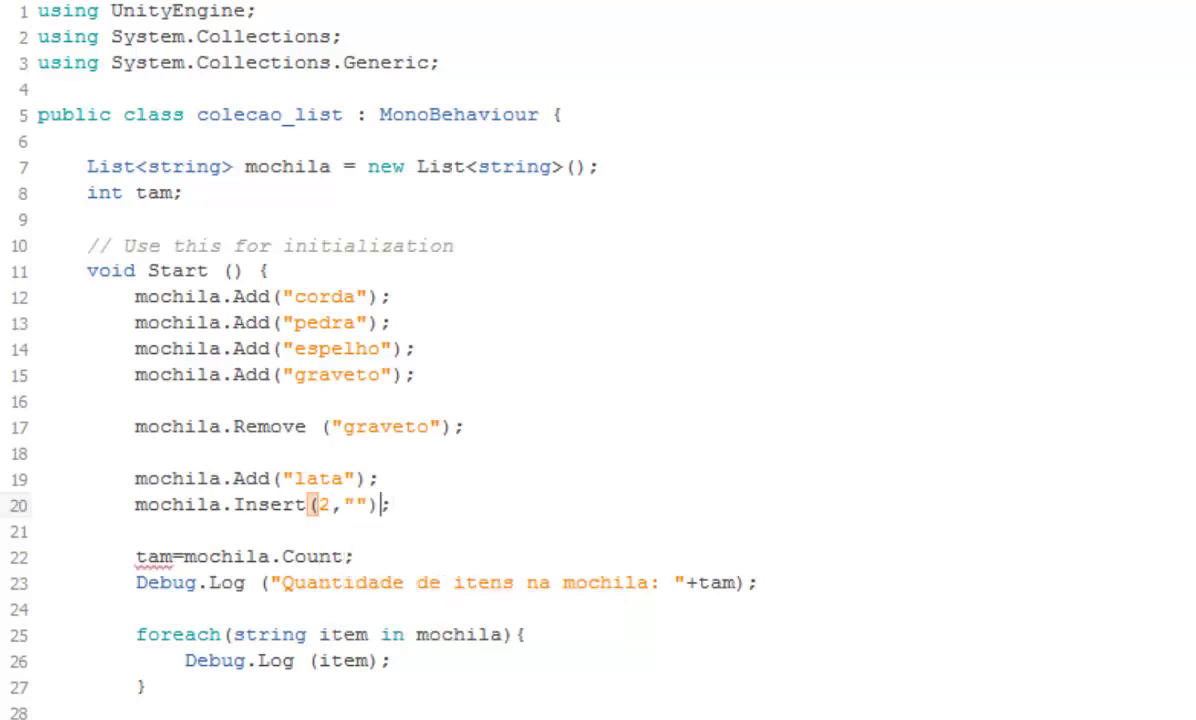
{"action": "key", "text": "Left"}
{"action": "key", "text": "Left"}
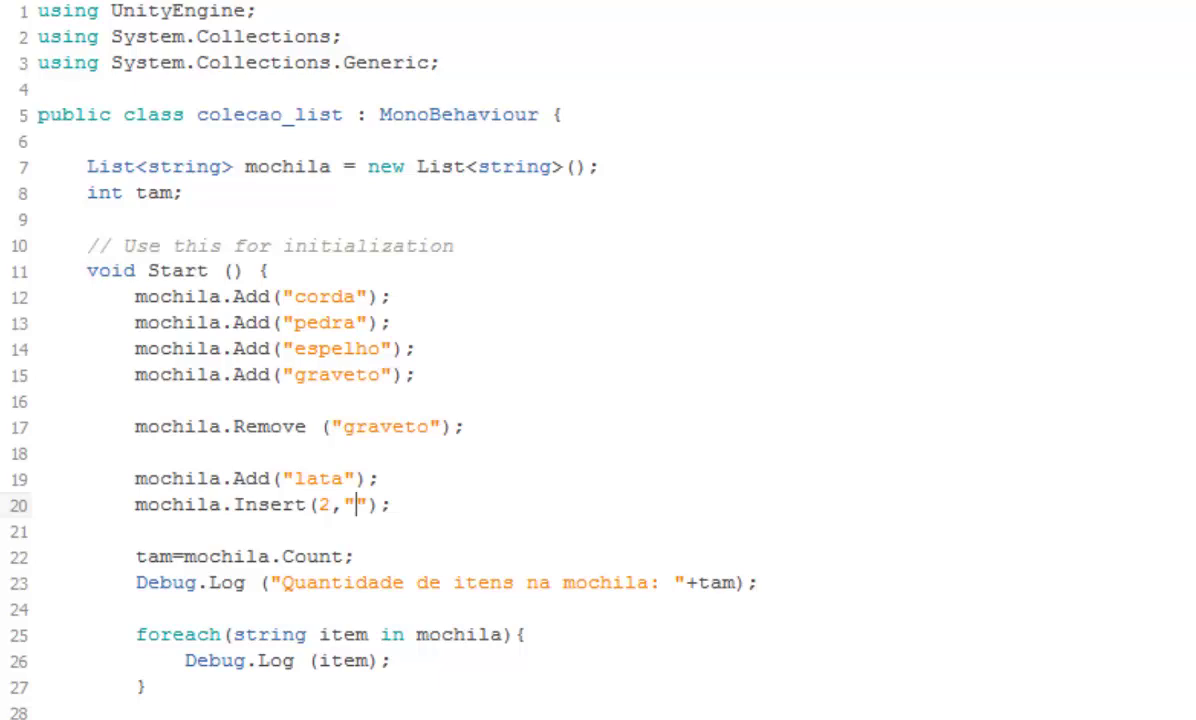
{"action": "type", "text": "fruta"}
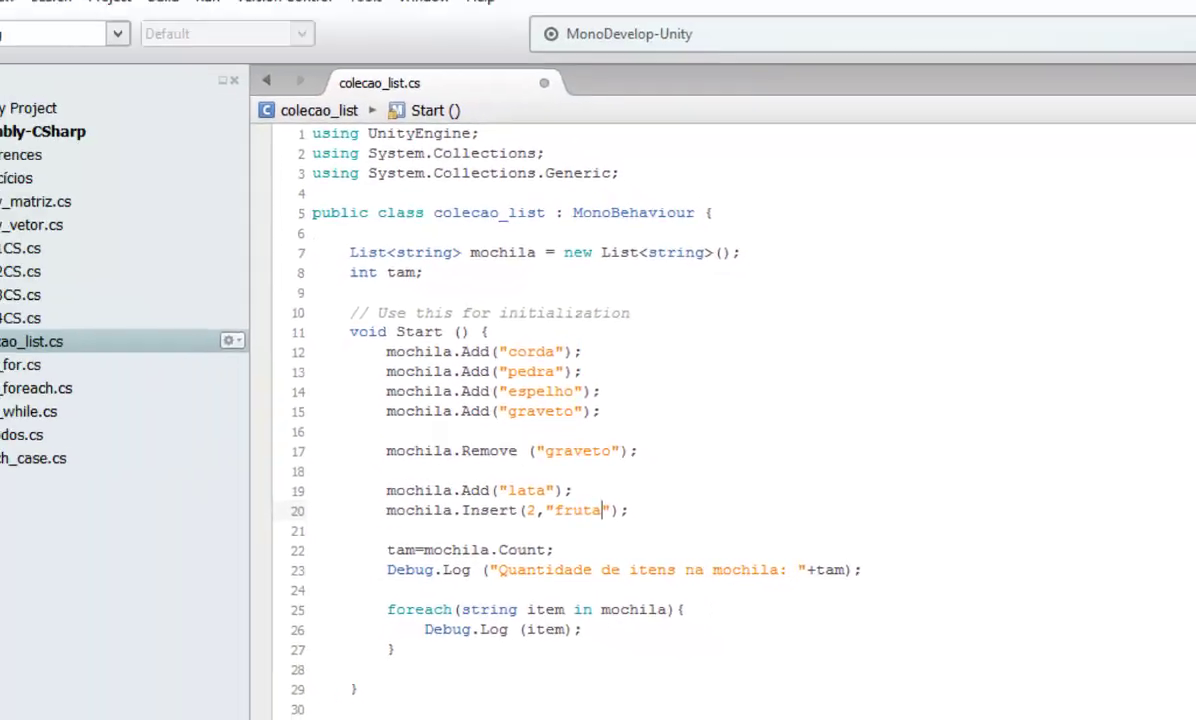
{"action": "left_click", "coordinate": [18, 37]}
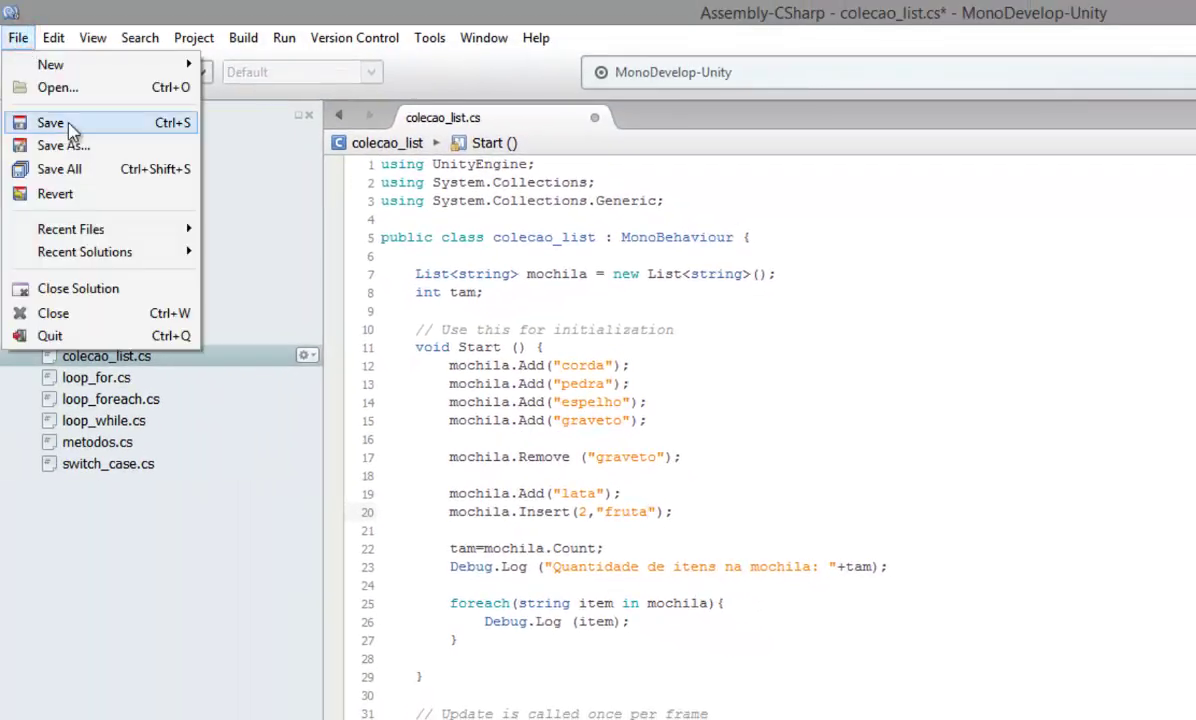
Save the Insert change and run the scene, logging 5 items: corda, pedra, fruta, espelho, lata
{"action": "left_click", "coordinate": [50, 122]}
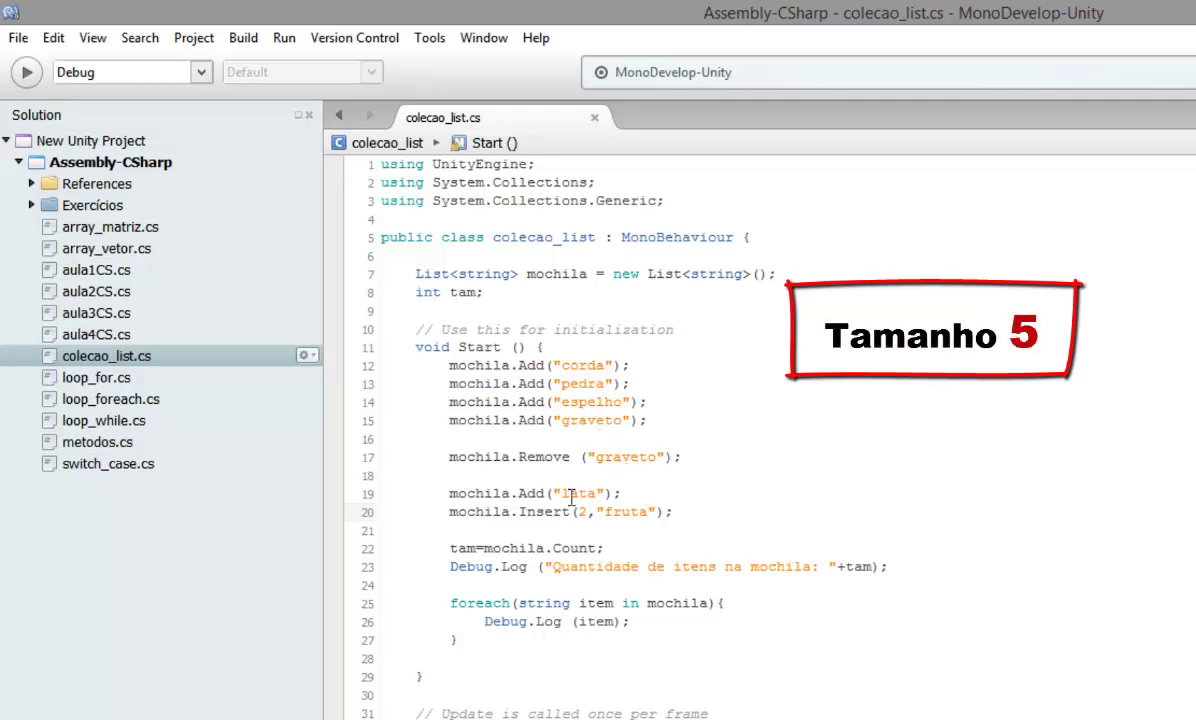
{"action": "key", "text": "alt+Tab"}
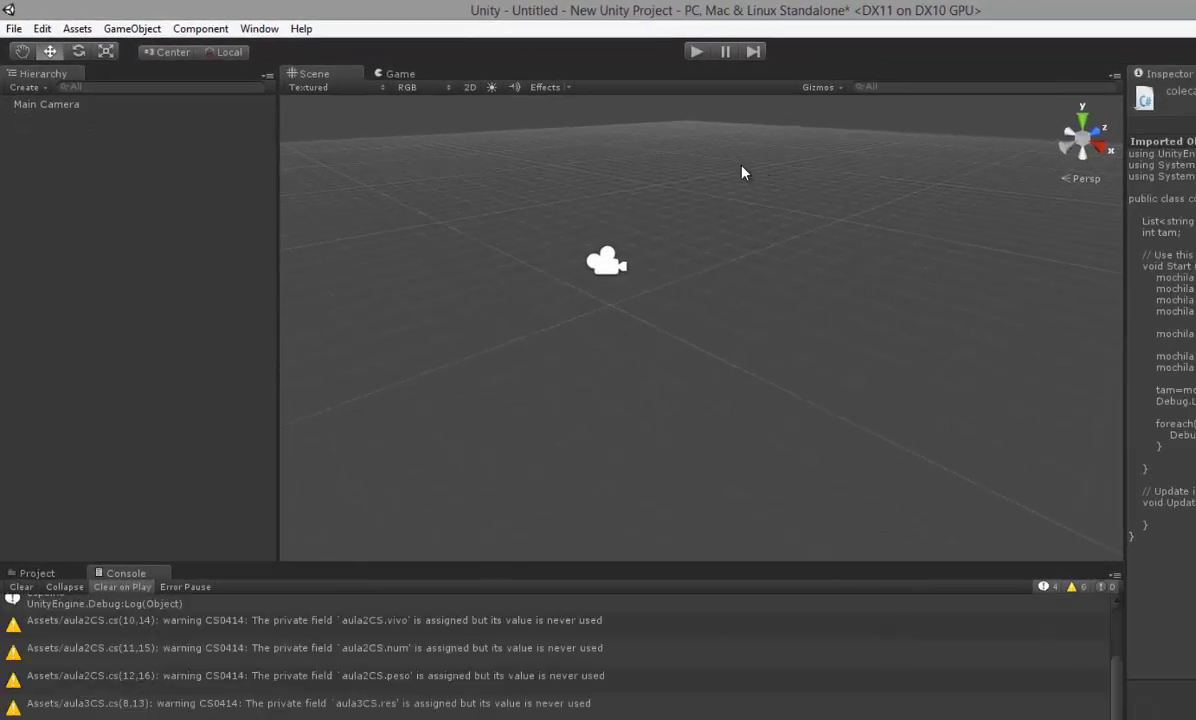
{"action": "left_click", "coordinate": [708, 52]}
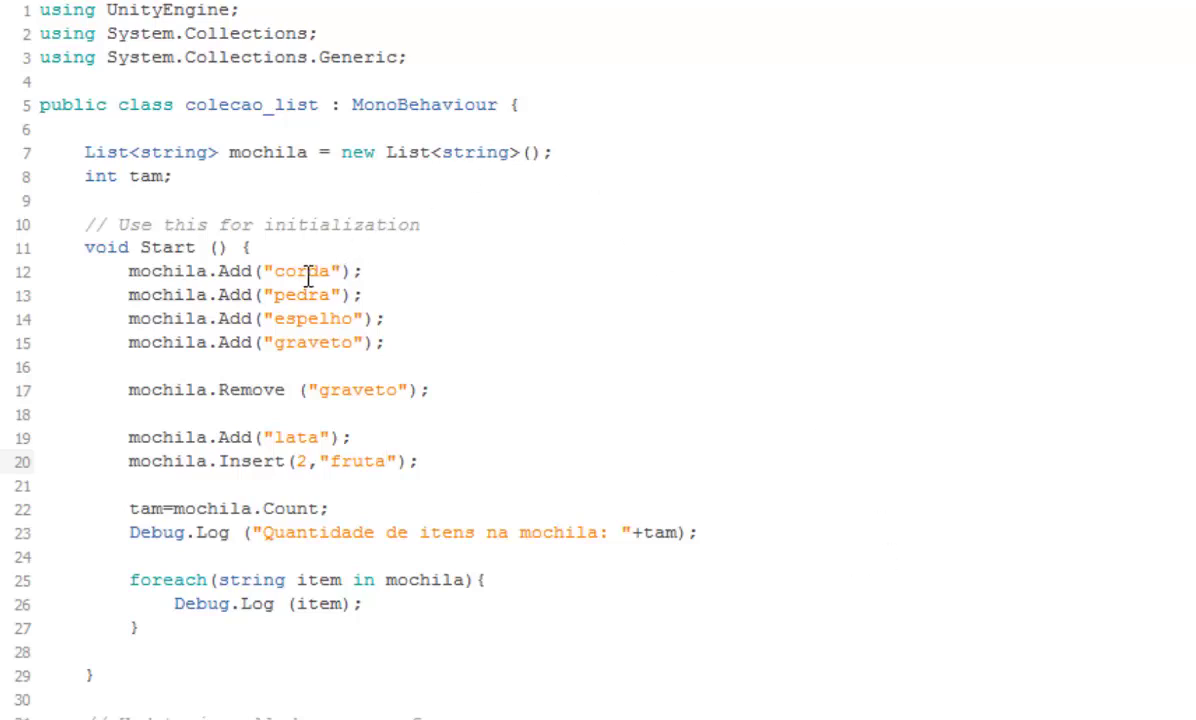
Open an empty line after the Insert(2,"fruta") call on line 20
{"action": "mouse_move", "coordinate": [313, 270]}
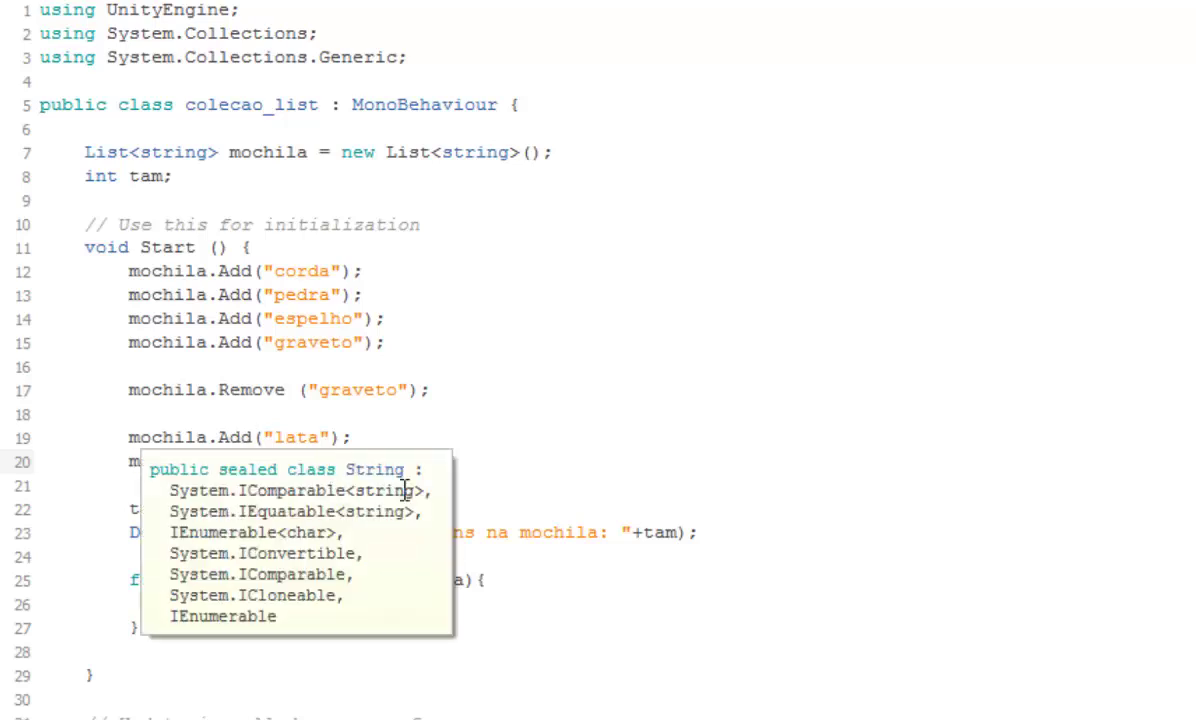
{"action": "left_click", "coordinate": [418, 461]}
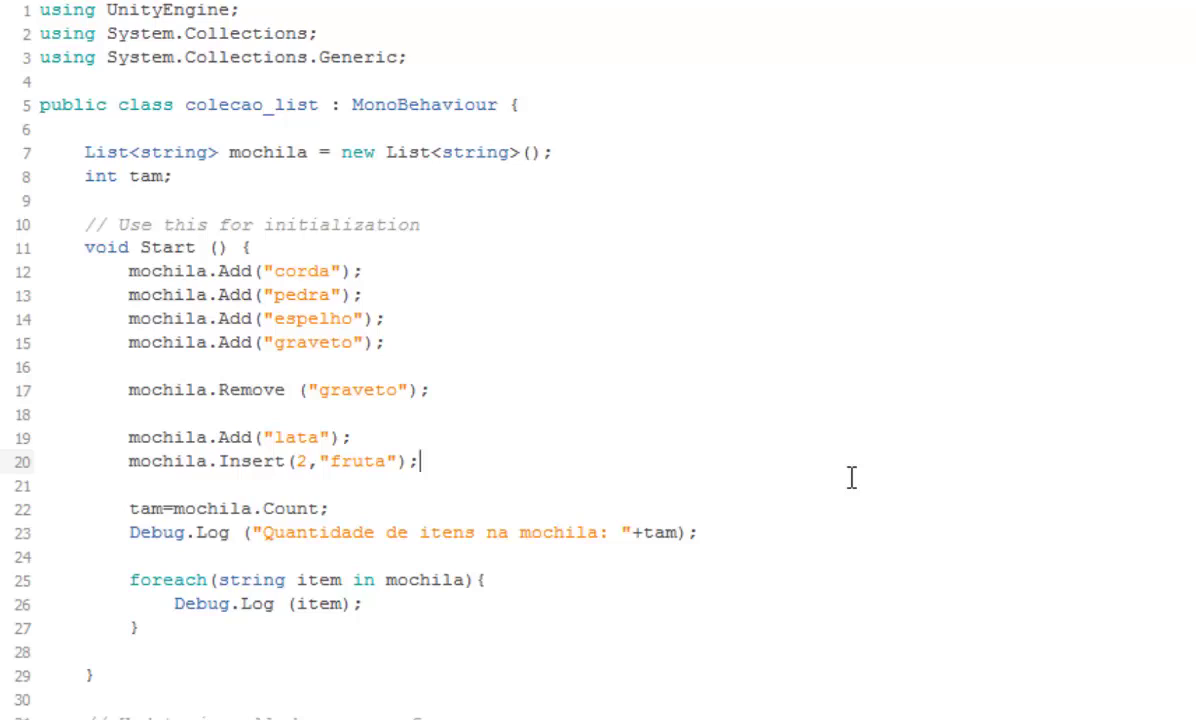
{"action": "key", "text": "Return"}
{"action": "key", "text": "Return"}
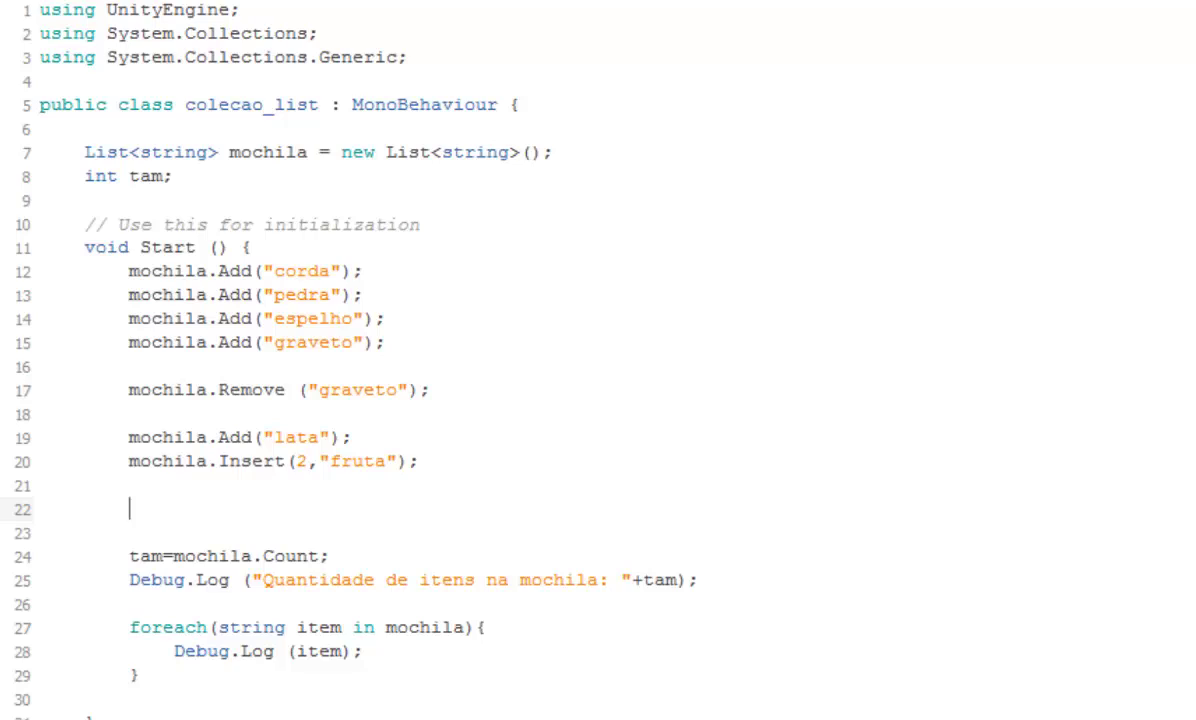
Add mochila.RemoveAt(4); on line 22, typing RemoveAt(3) via autocomplete and changing 3 to 4
{"action": "type", "text": "mochi"}
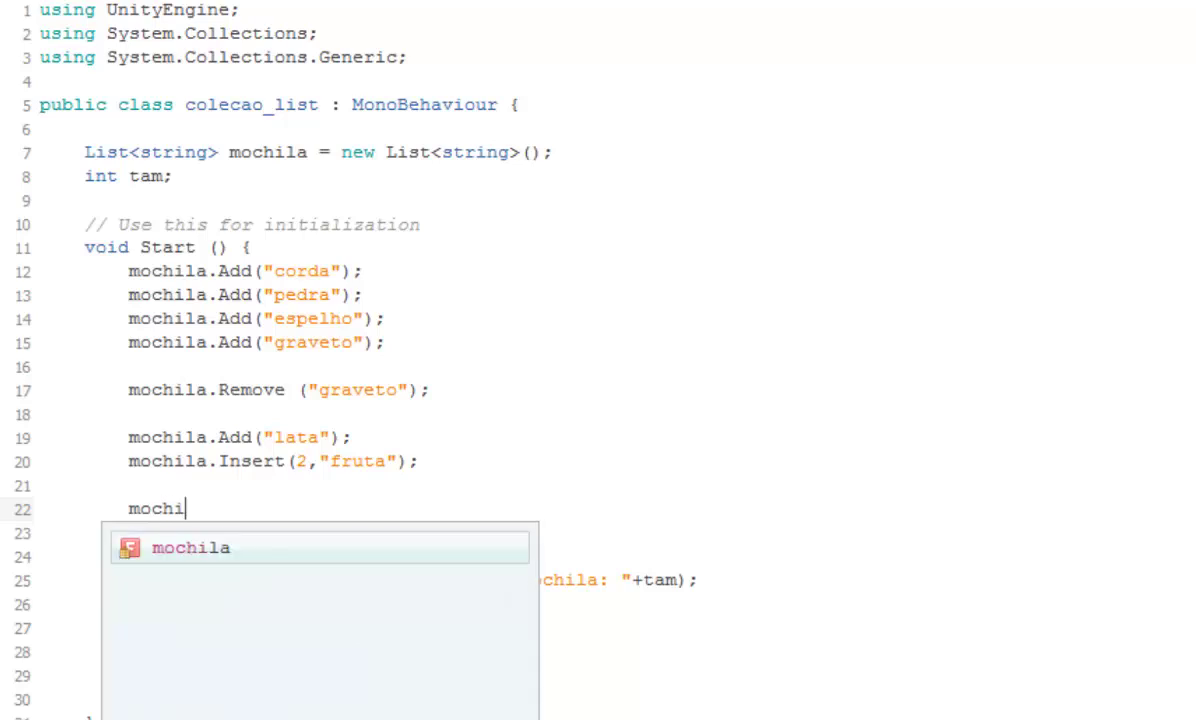
{"action": "type", "text": "la.re"}
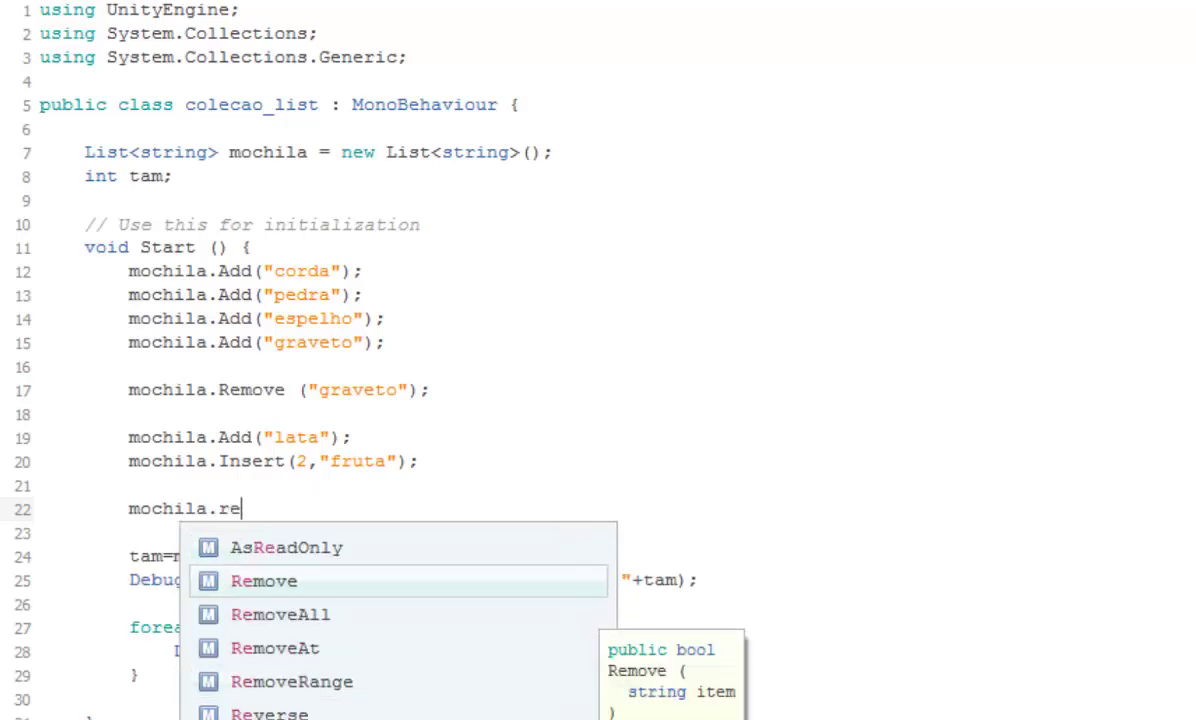
{"action": "key", "text": "Down"}
{"action": "key", "text": "Down"}
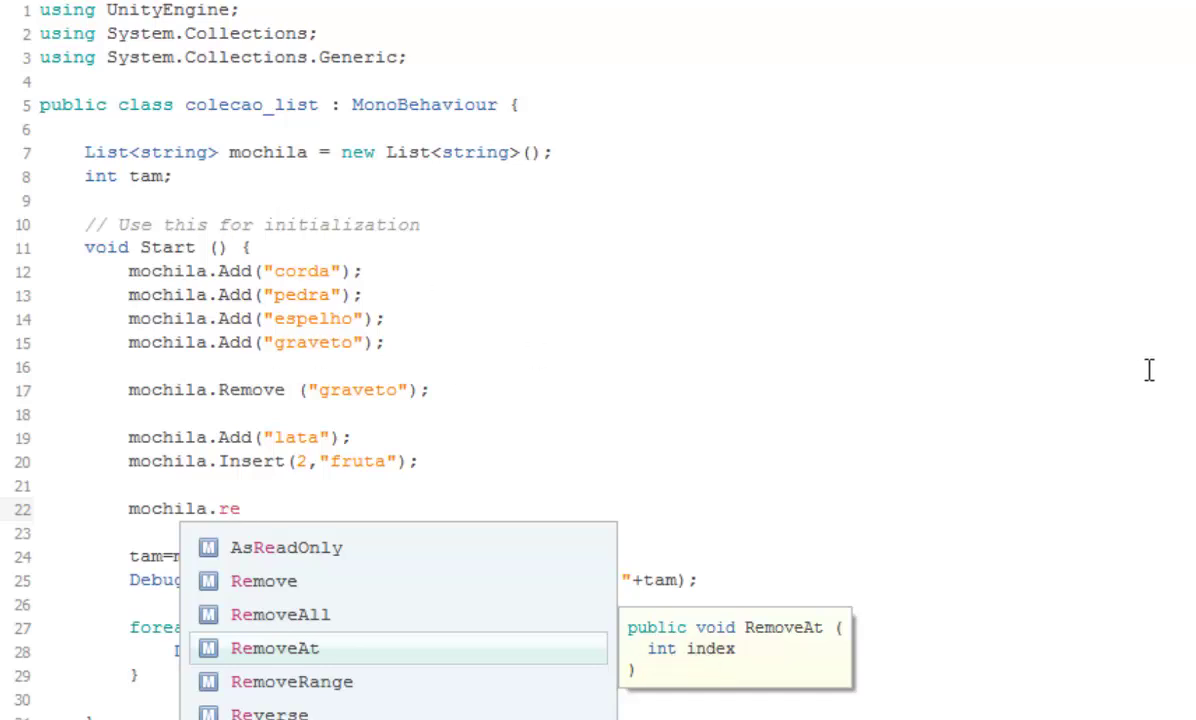
{"action": "left_click", "coordinate": [383, 648]}
{"action": "left_click", "coordinate": [384, 650]}
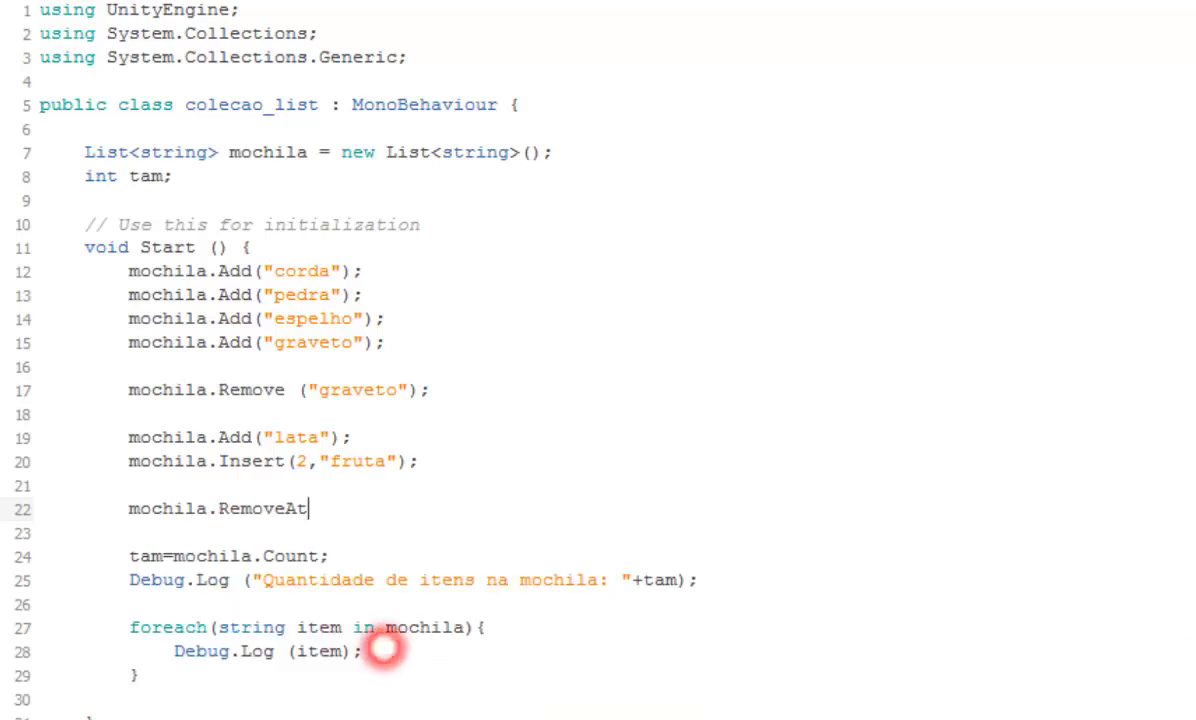
{"action": "type", "text": "("}
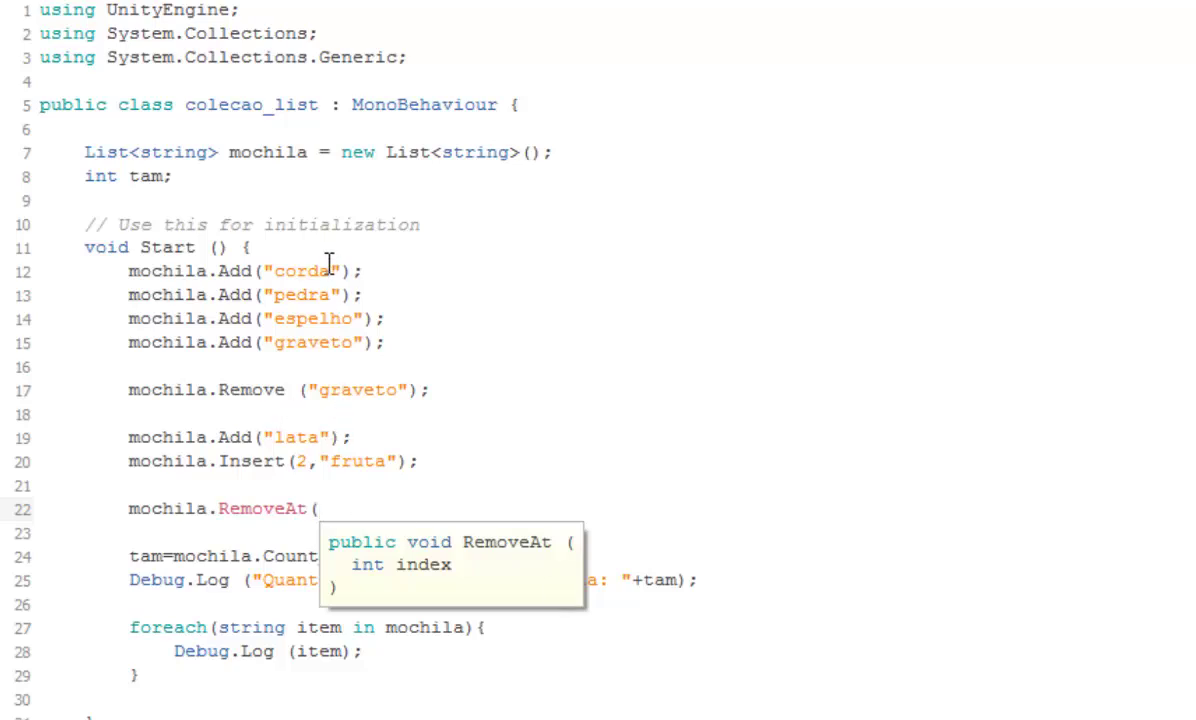
{"action": "mouse_move", "coordinate": [328, 262]}
{"action": "type", "text": "3)"}
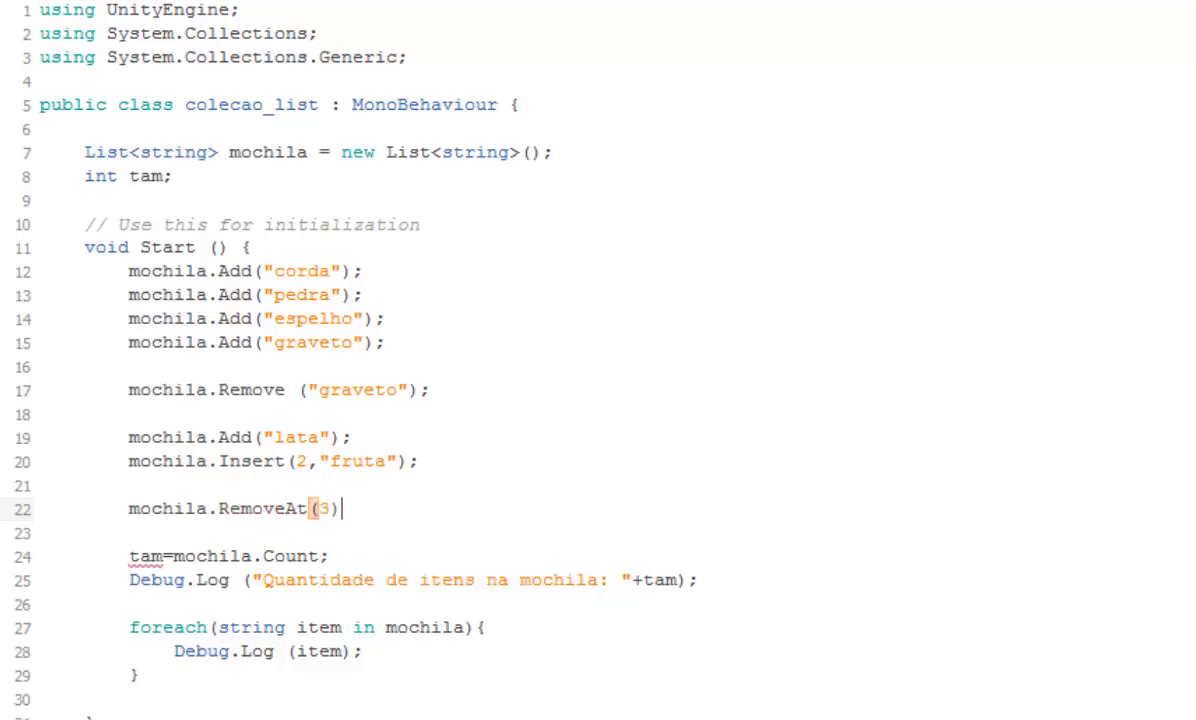
{"action": "type", "text": ";"}
{"action": "left_click", "coordinate": [310, 508]}
{"action": "key", "text": "Right"}
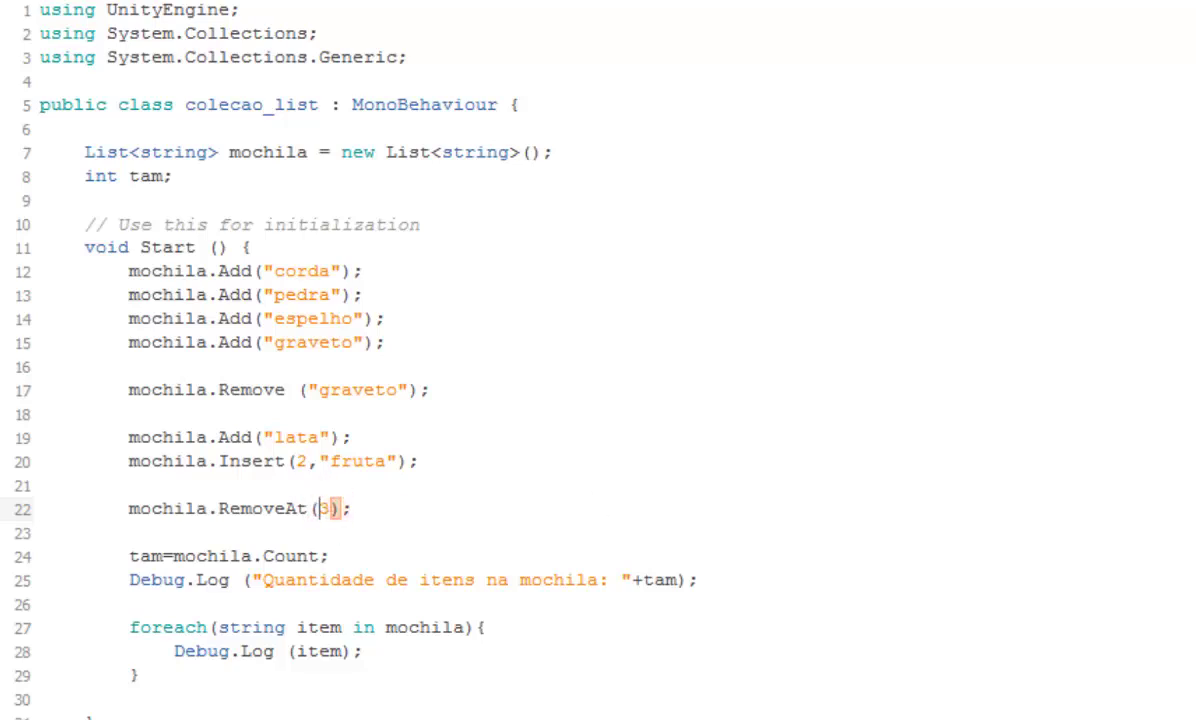
{"action": "key", "text": "Delete"}
{"action": "type", "text": "4"}
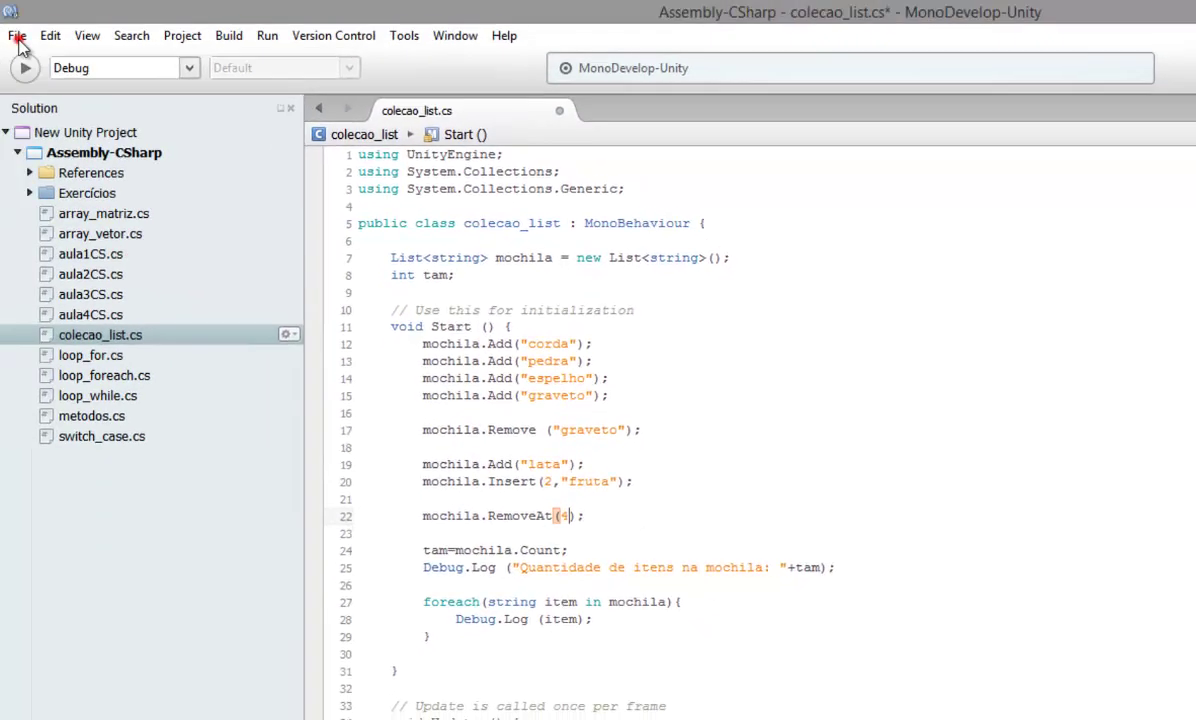
Save and run the script in Unity, checking the Console lists corda, pedra, fruta, espelho
{"action": "left_click", "coordinate": [18, 38]}
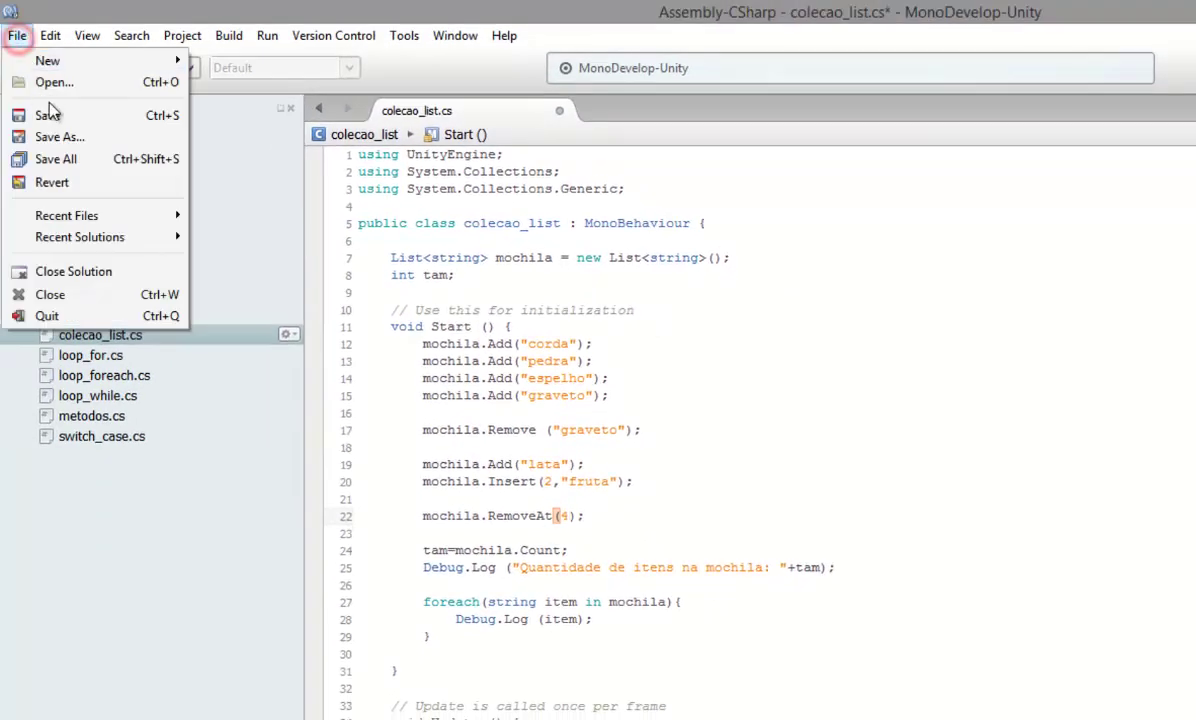
{"action": "left_click", "coordinate": [45, 112]}
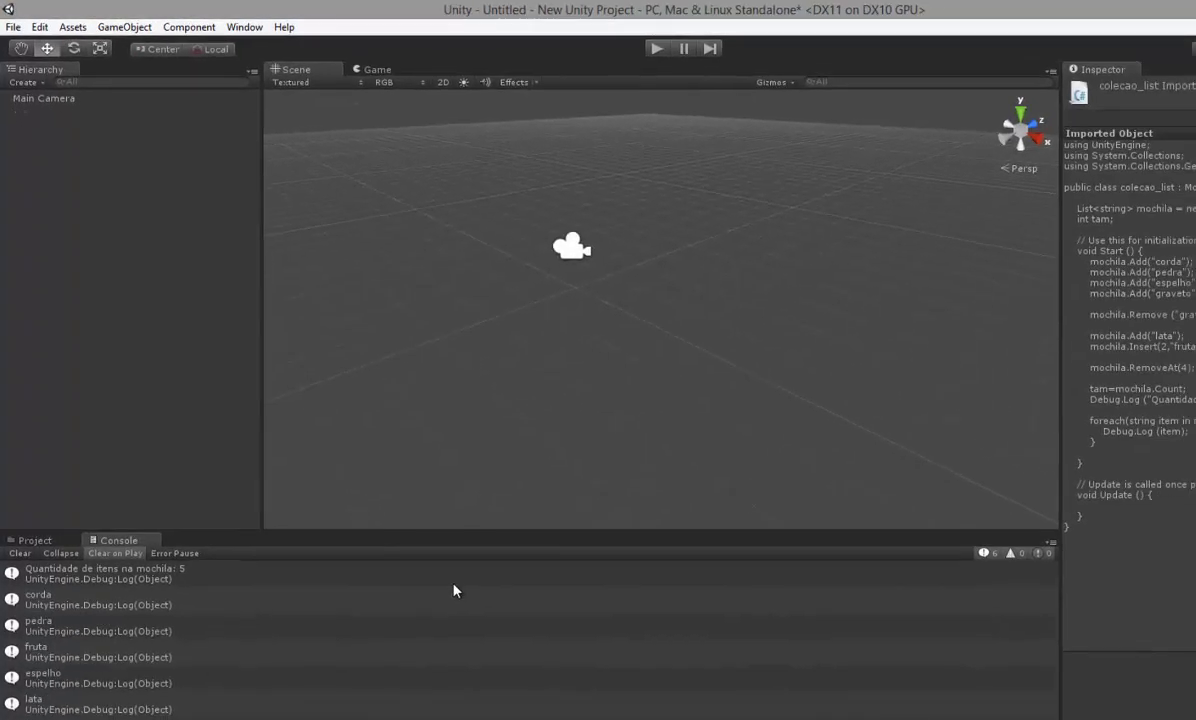
{"action": "scroll", "coordinate": [16, 657], "scroll_direction": "down", "scroll_amount": 5}
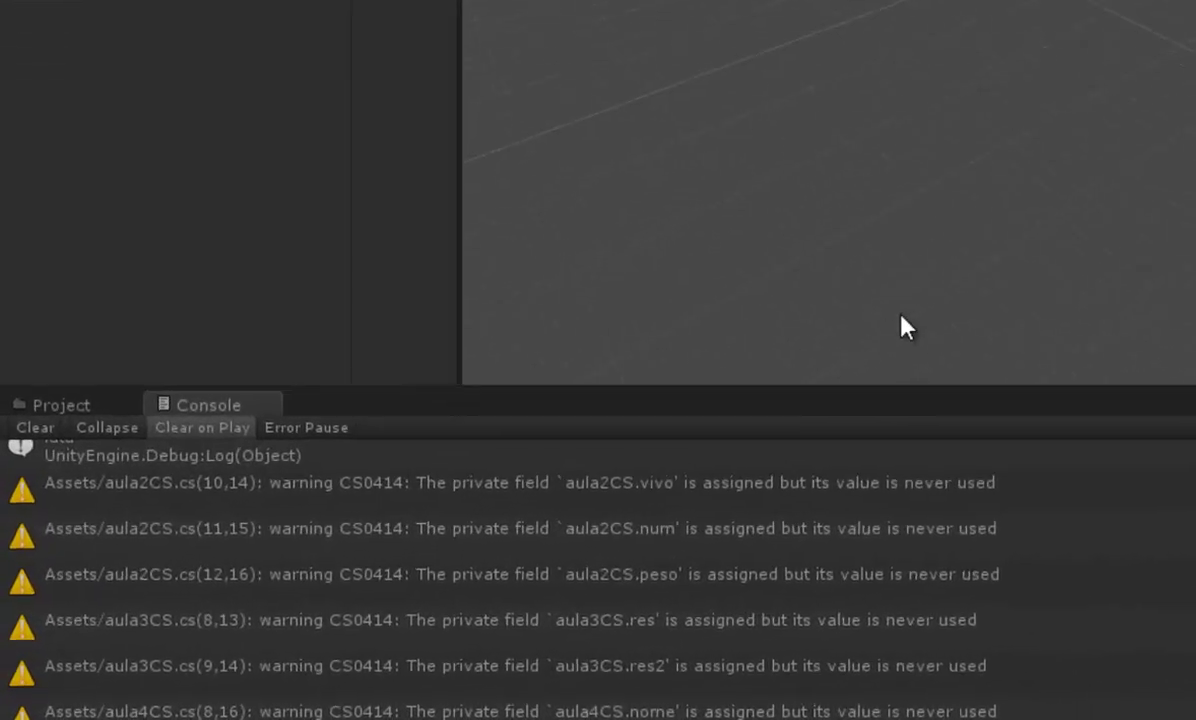
{"action": "key", "text": "ctrl+p"}
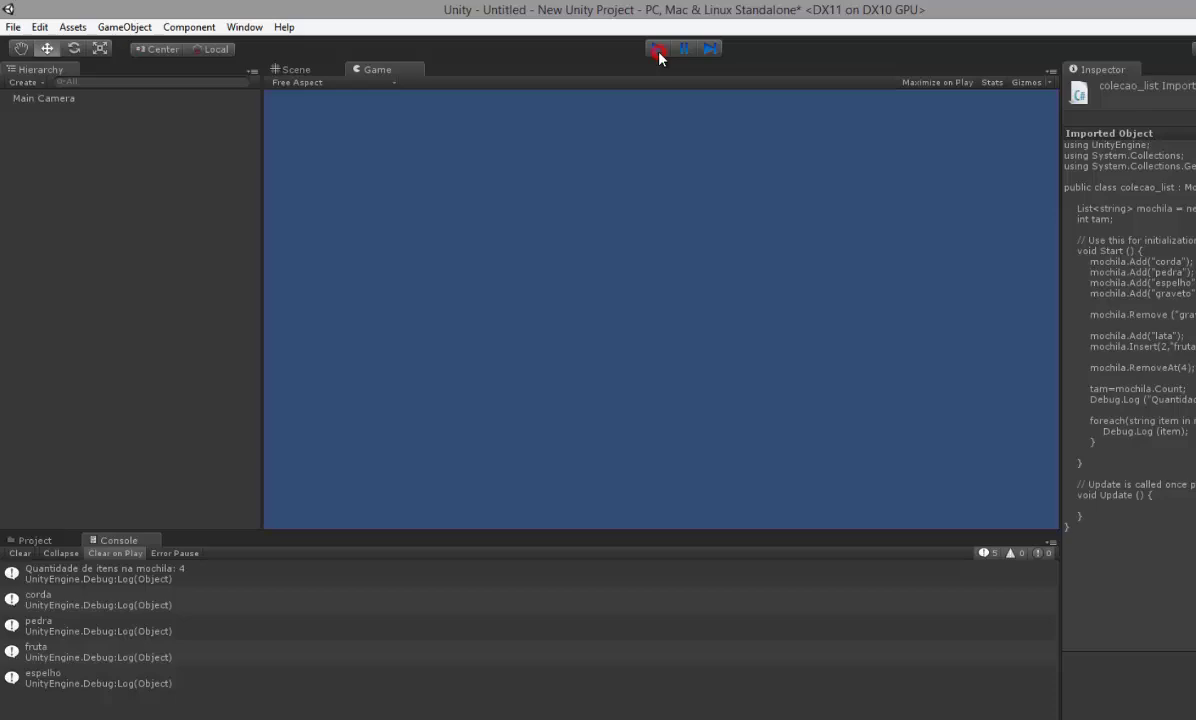
{"action": "left_click", "coordinate": [658, 52]}
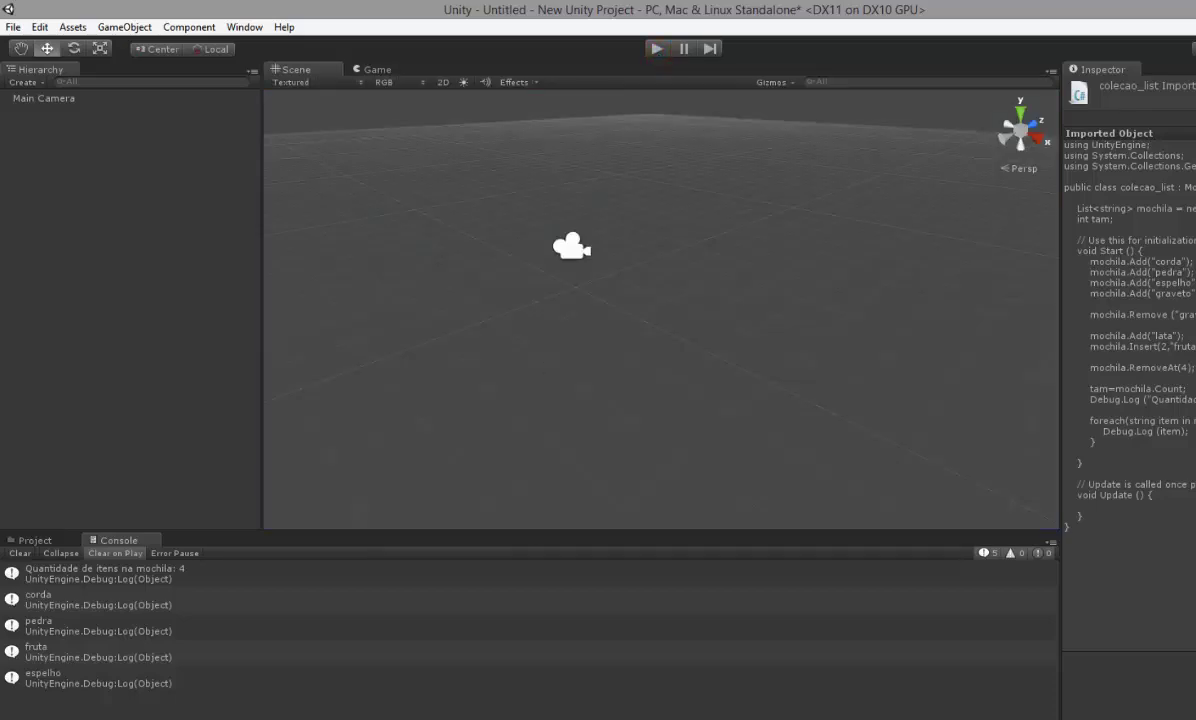
{"action": "key", "text": "alt+Tab"}
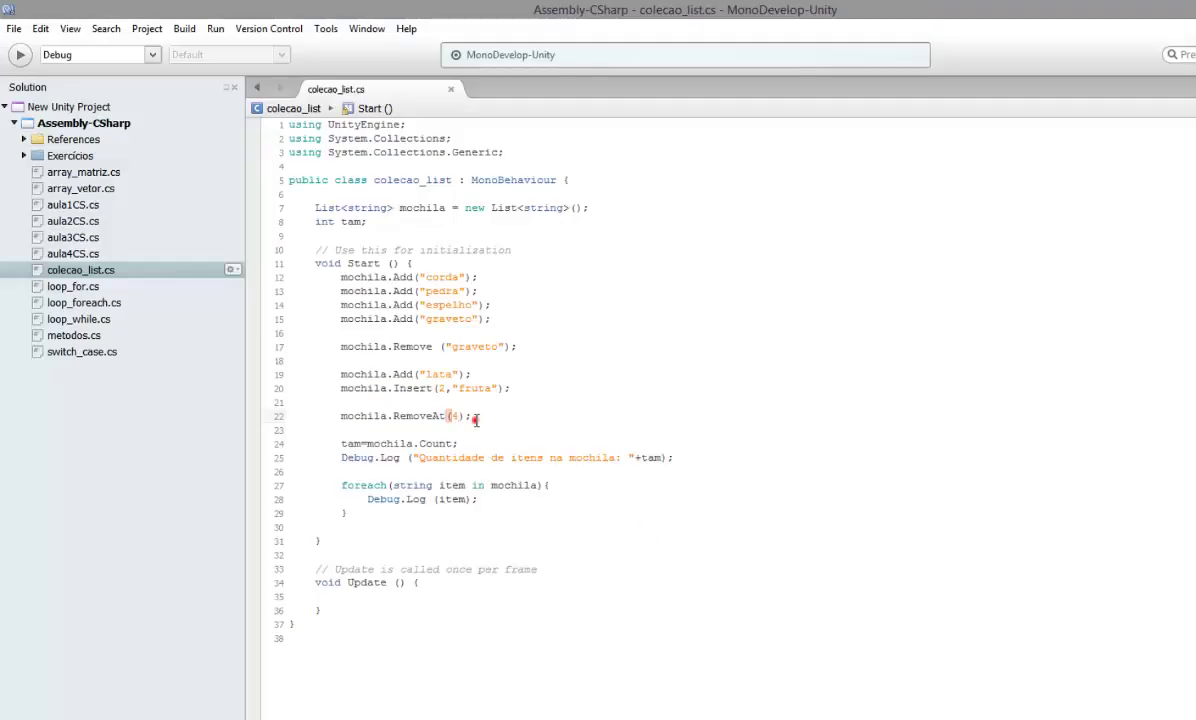
Add two blank lines below RemoveAt(4) and type mochila.C, browsing Clear and Contains suggestions
{"action": "left_click", "coordinate": [428, 437]}
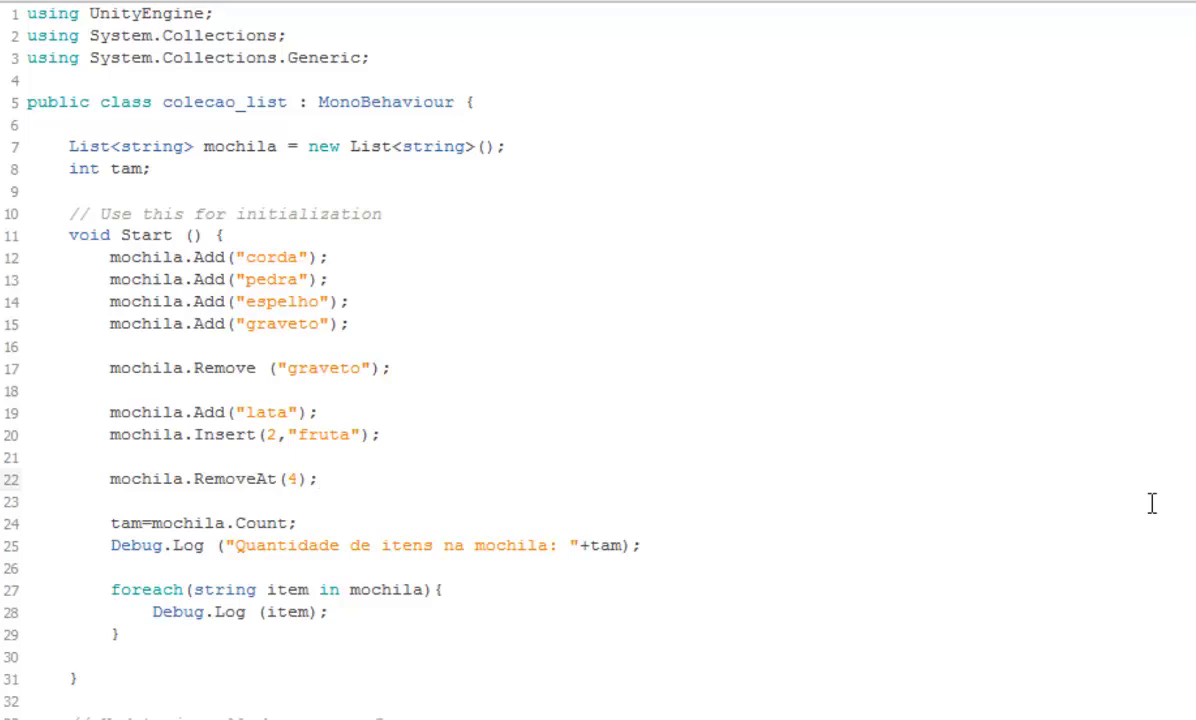
{"action": "key", "text": "Return"}
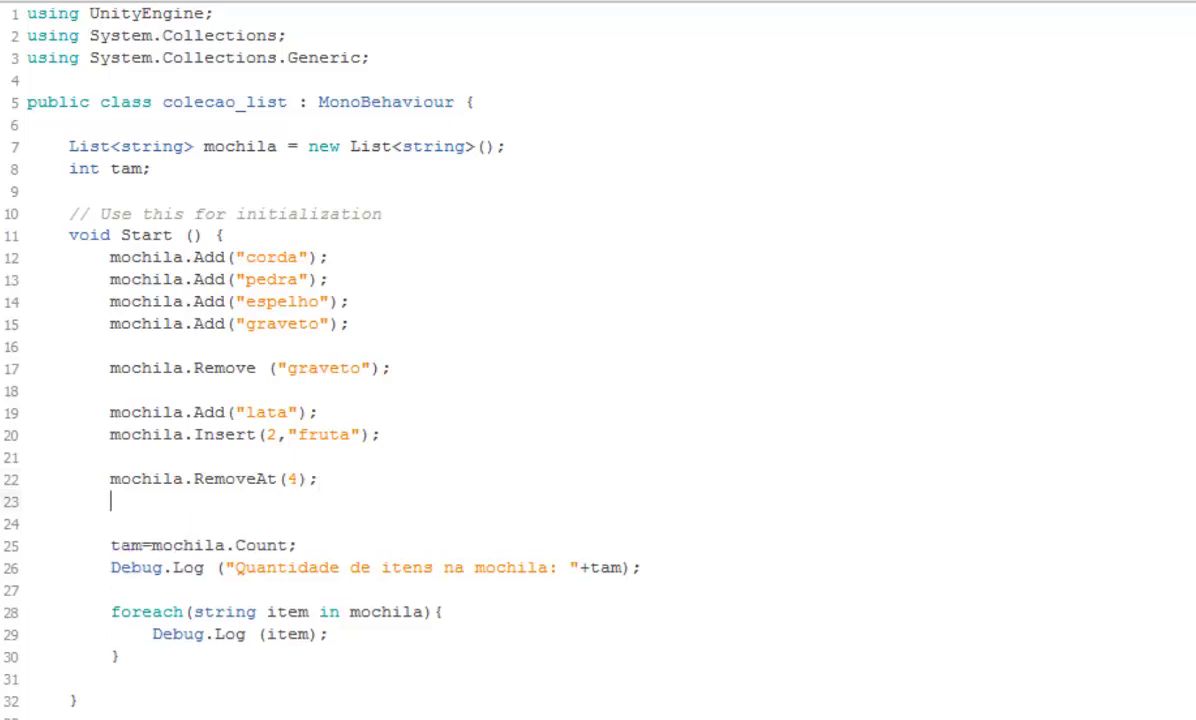
{"action": "key", "text": "Return"}
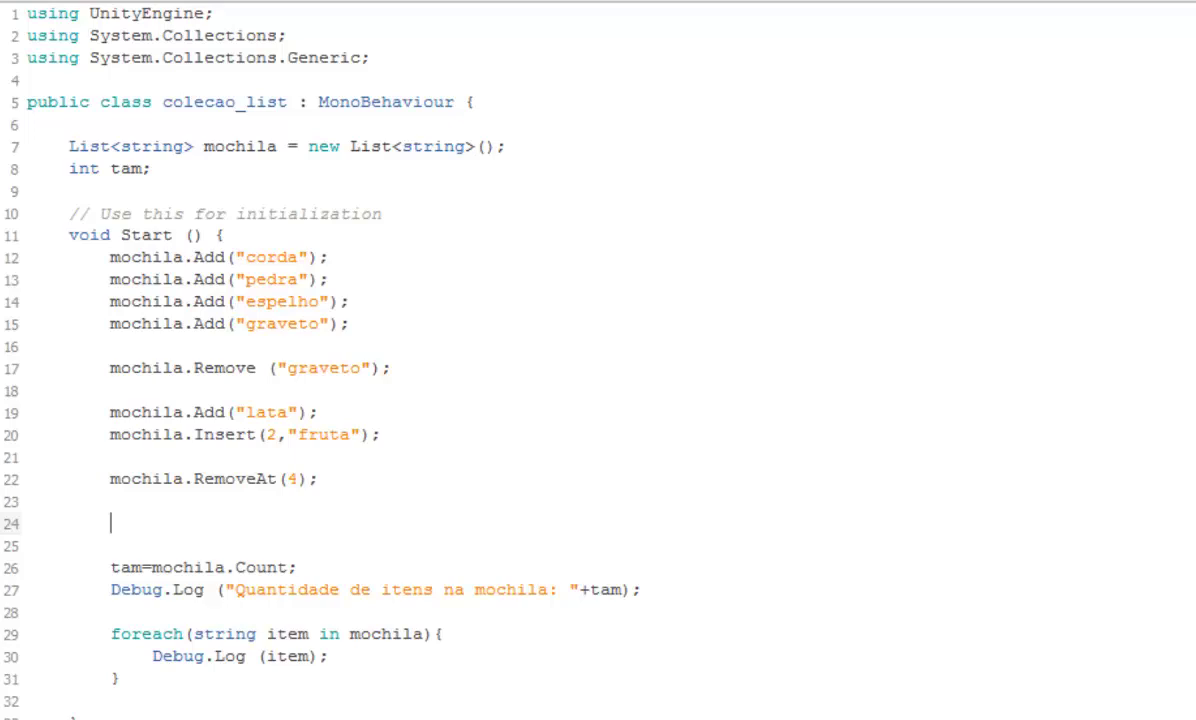
{"action": "type", "text": "mochil"}
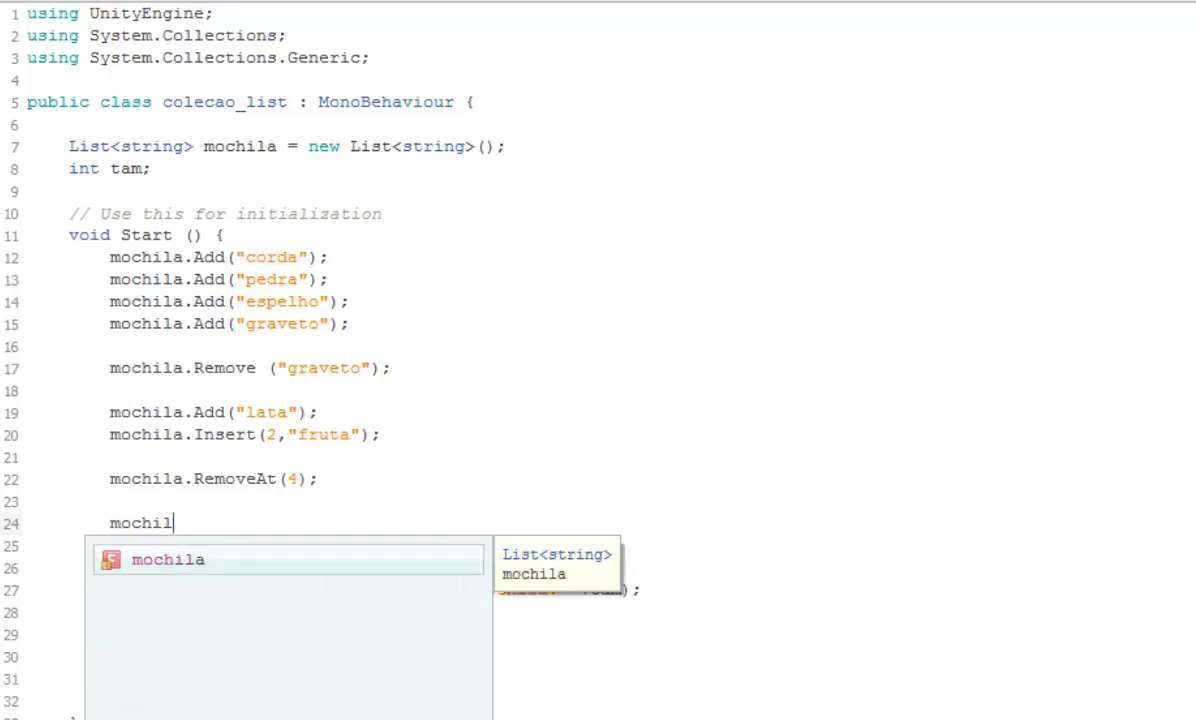
{"action": "type", "text": "a.C"}
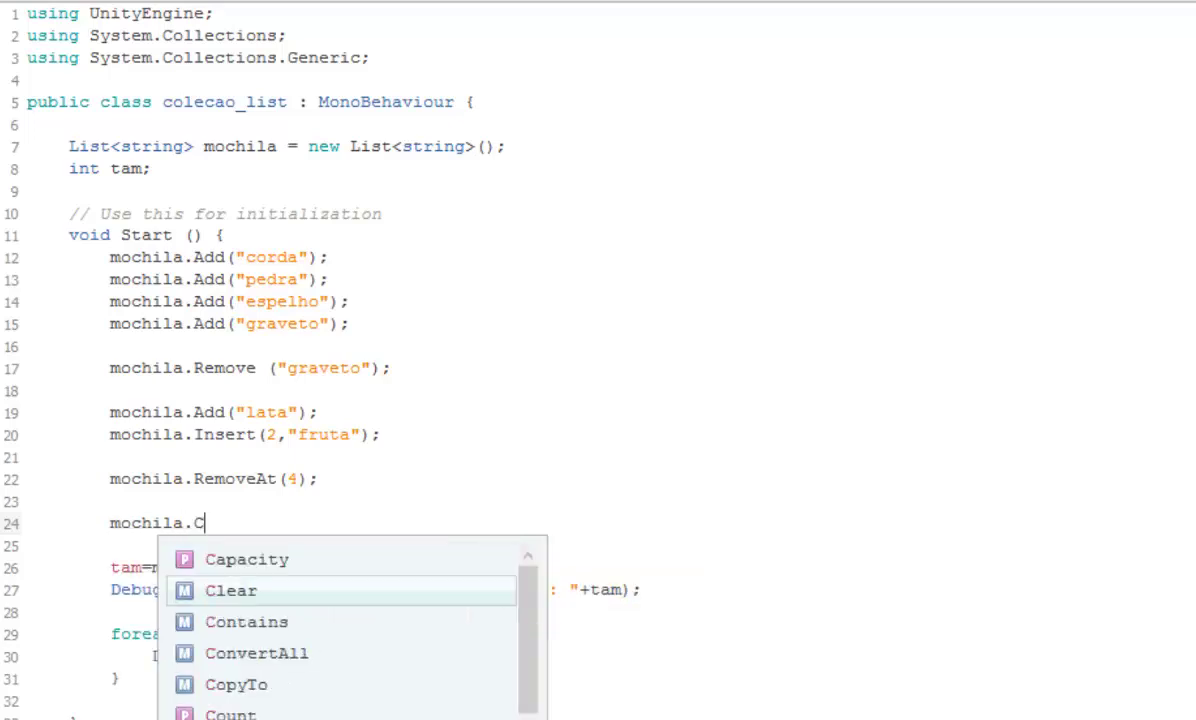
{"action": "key", "text": "Down"}
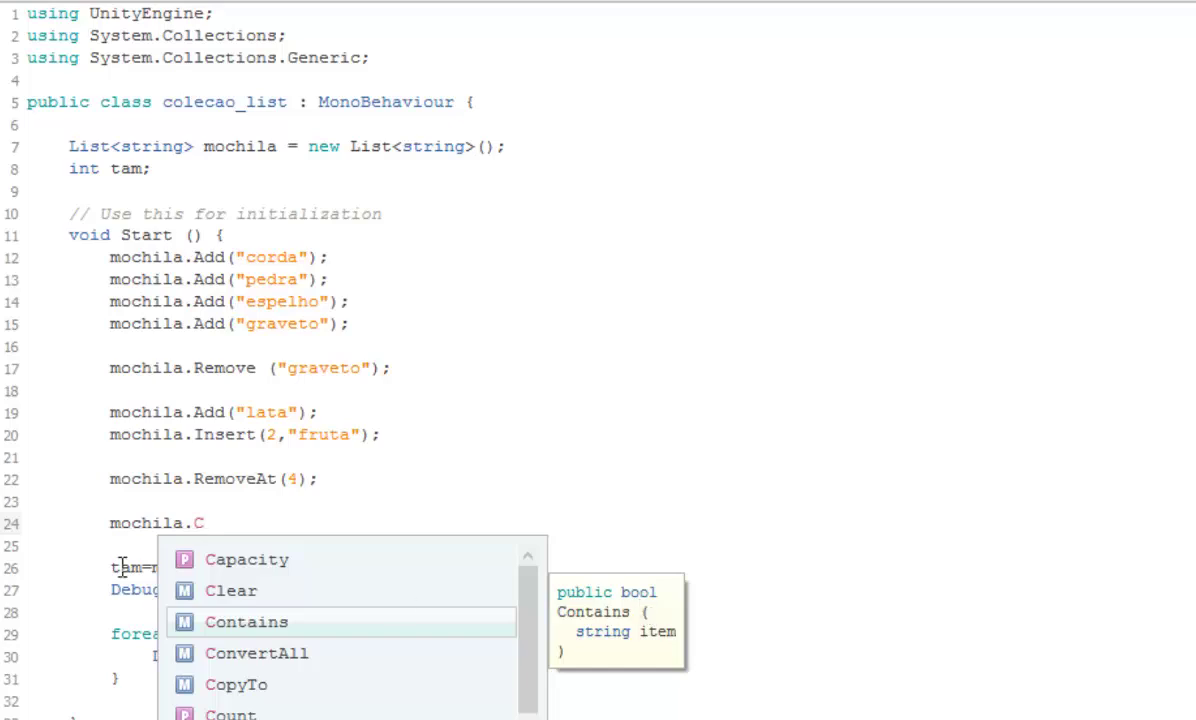
{"action": "left_click", "coordinate": [108, 523]}
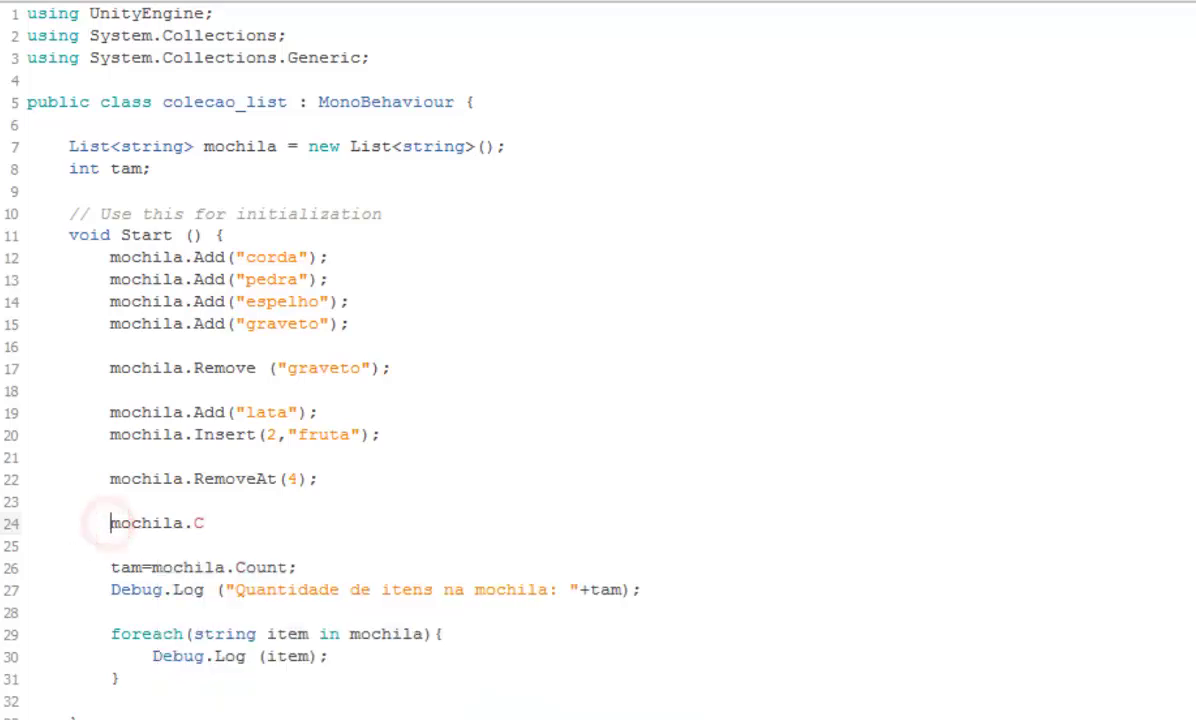
Turn line 24 into if(mochila.Contains("pedra")){ using the Contains autocomplete
{"action": "type", "text": "if"}
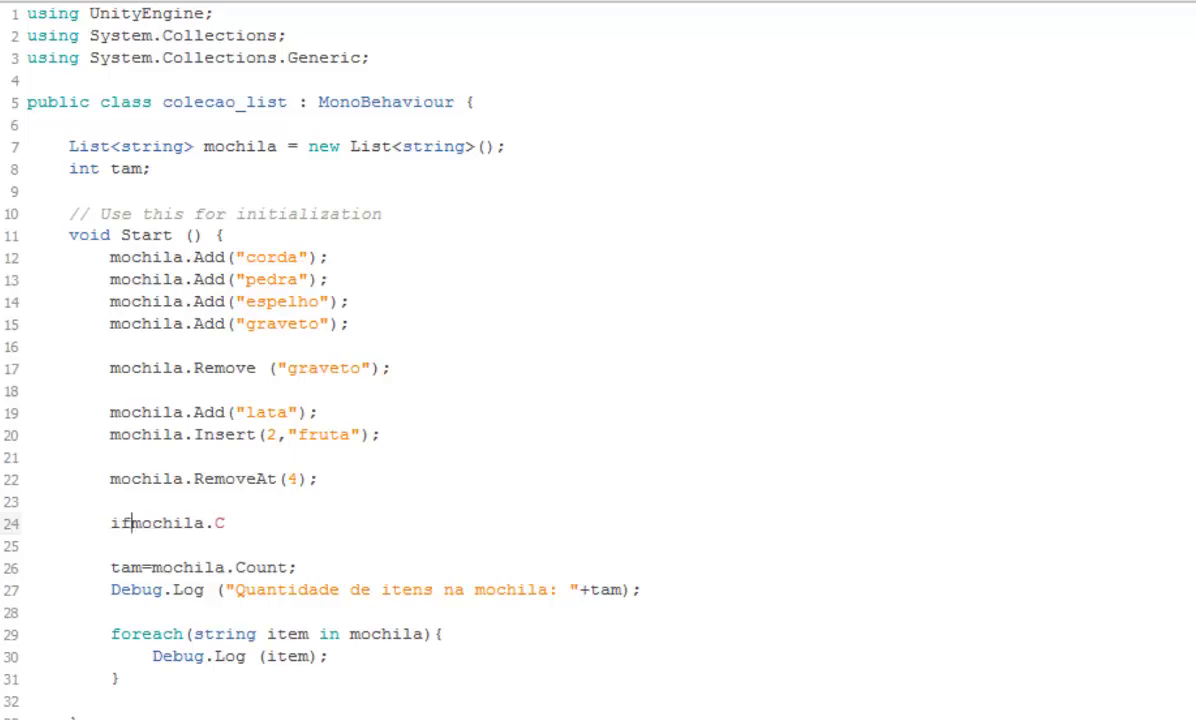
{"action": "type", "text": "("}
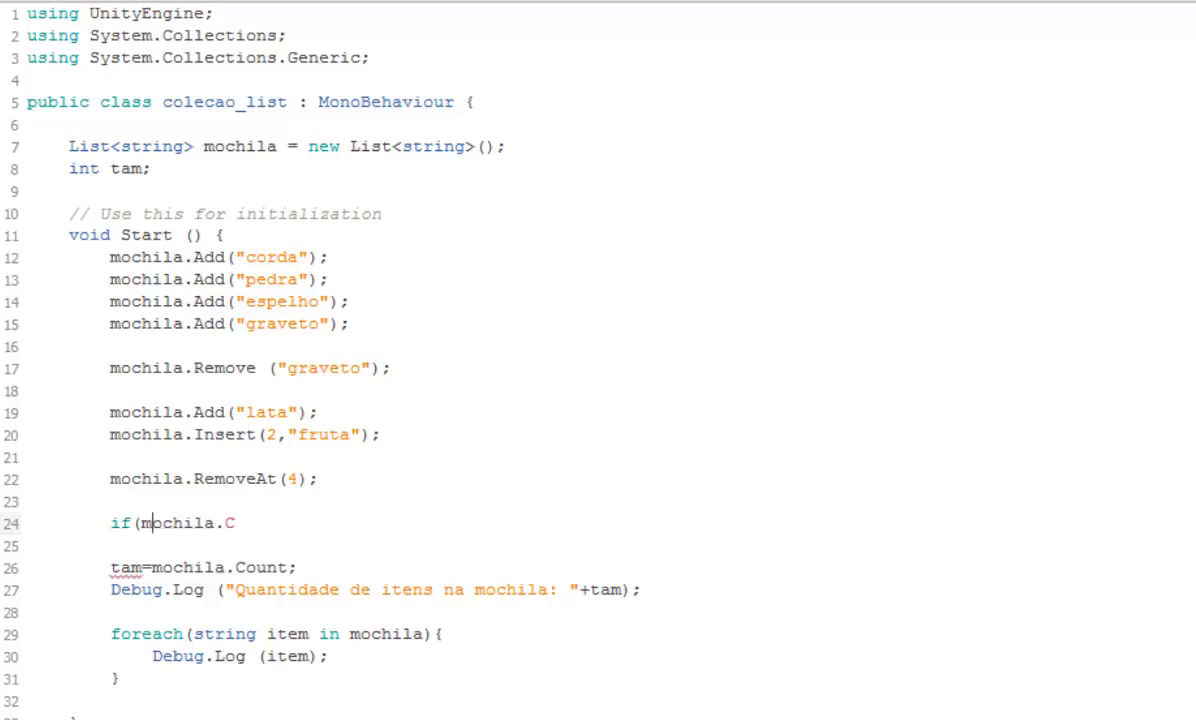
{"action": "key", "text": "Right"}
{"action": "key", "text": "Right"}
{"action": "key", "text": "Right"}
{"action": "key", "text": "ctrl+space"}
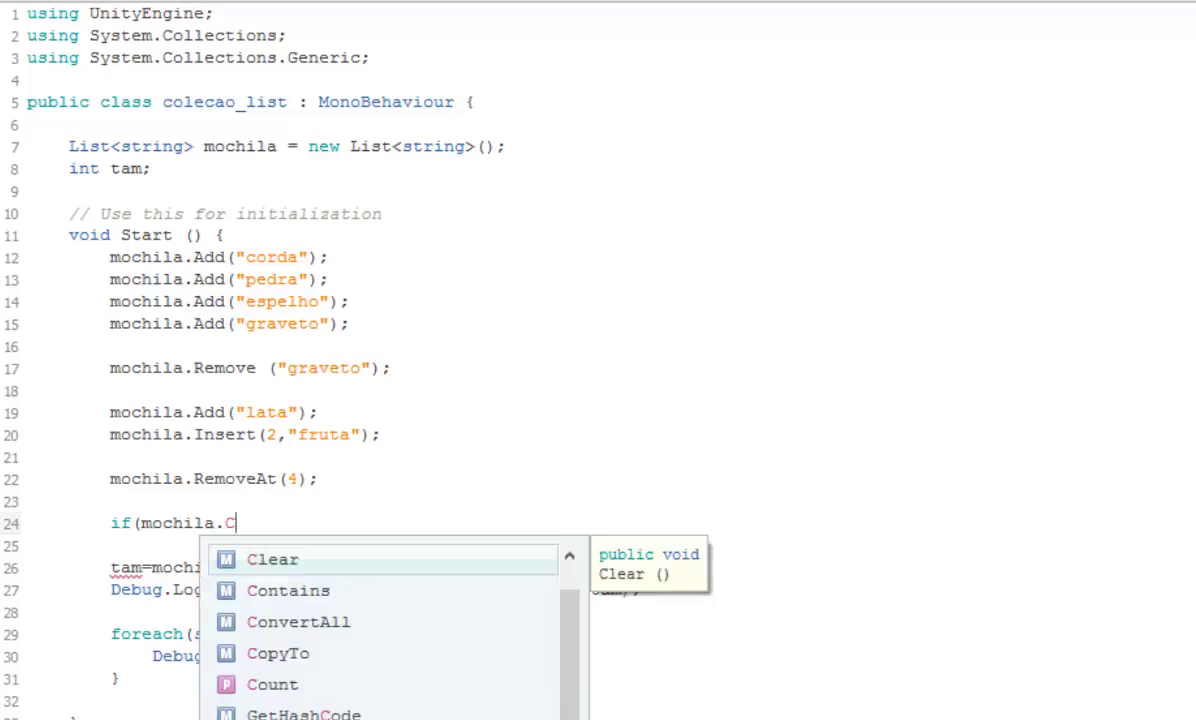
{"action": "key", "text": "Down"}
{"action": "key", "text": "Return"}
{"action": "type", "text": "("}
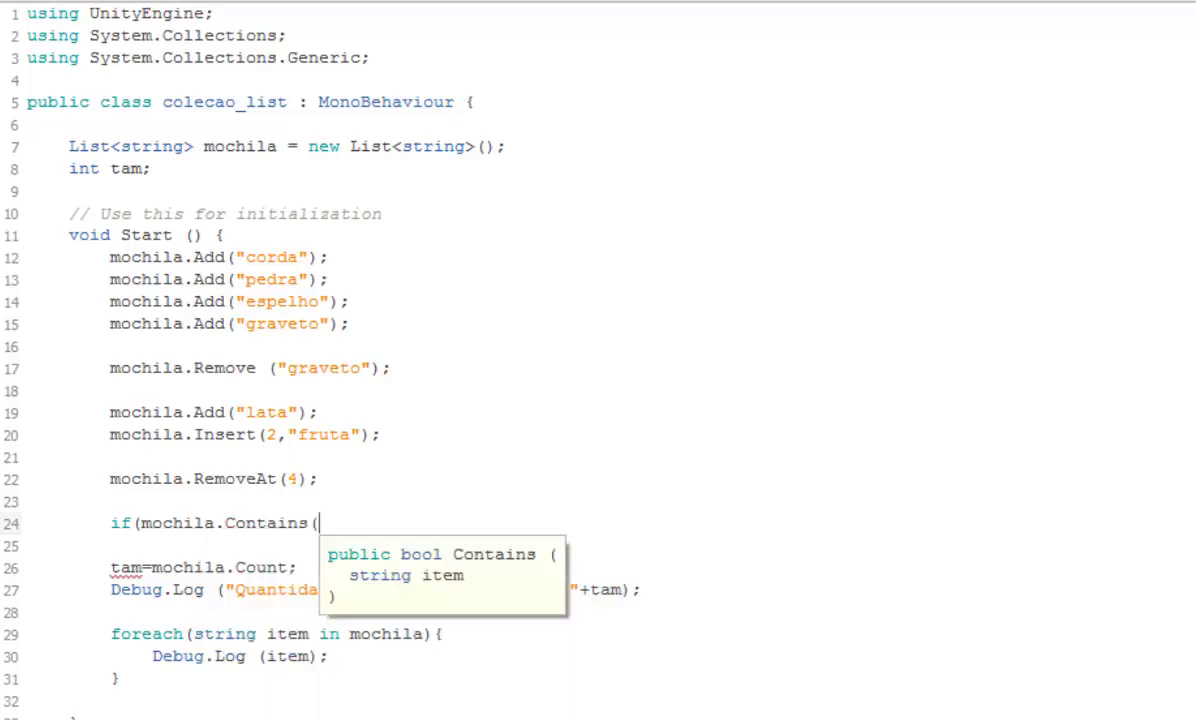
{"action": "type", "text": "\""}
{"action": "type", "text": "pedra"}
{"action": "type", "text": "\")"}
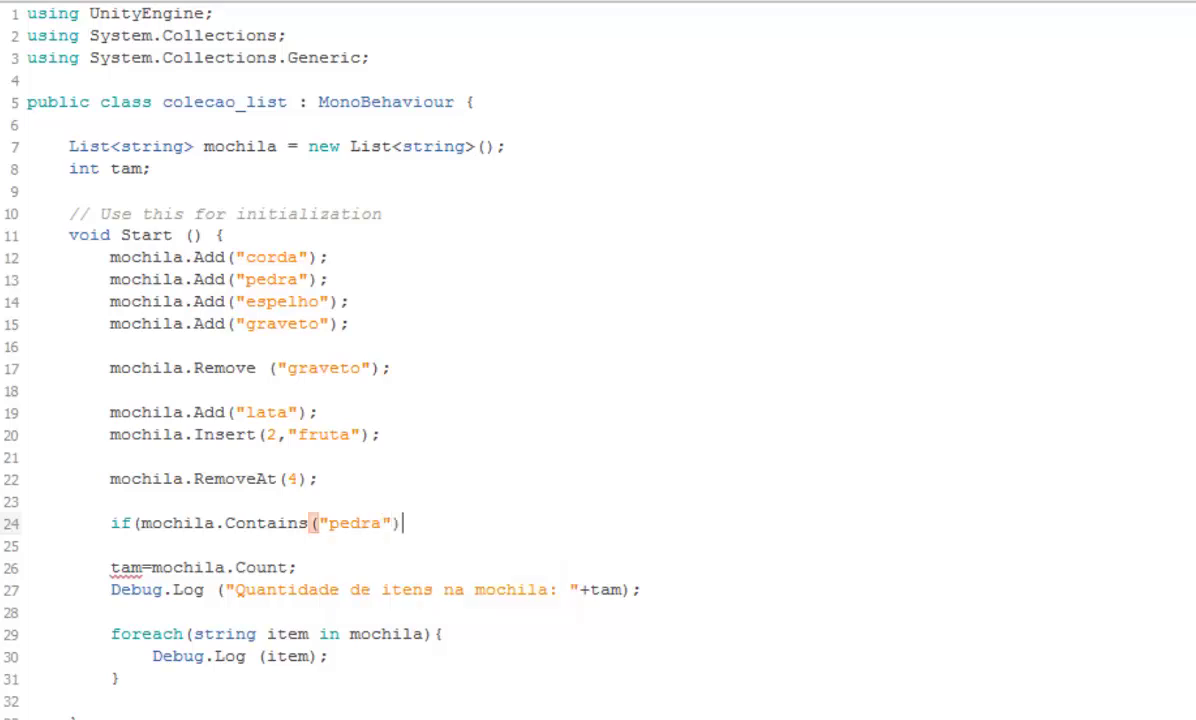
{"action": "type", "text": "){"}
Open an indented if body and type Debug.Log ("A pedra esta na mochila")
{"action": "key", "text": "Return"}
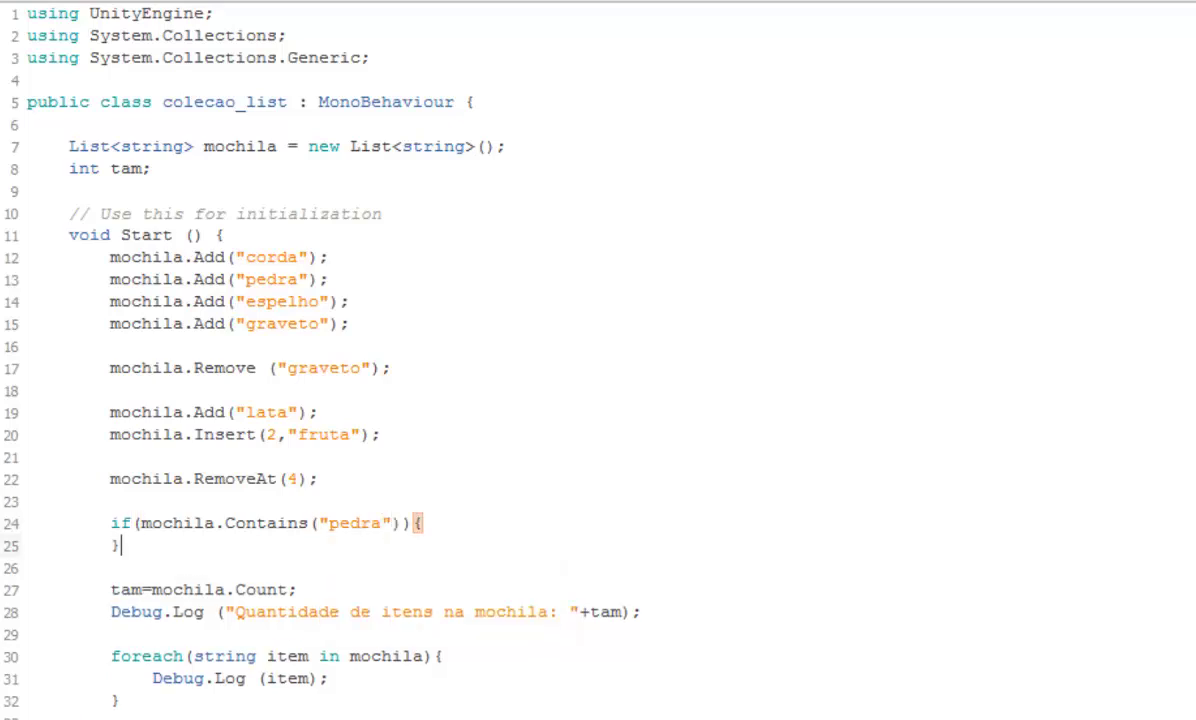
{"action": "key", "text": "Return"}
{"action": "key", "text": "Tab"}
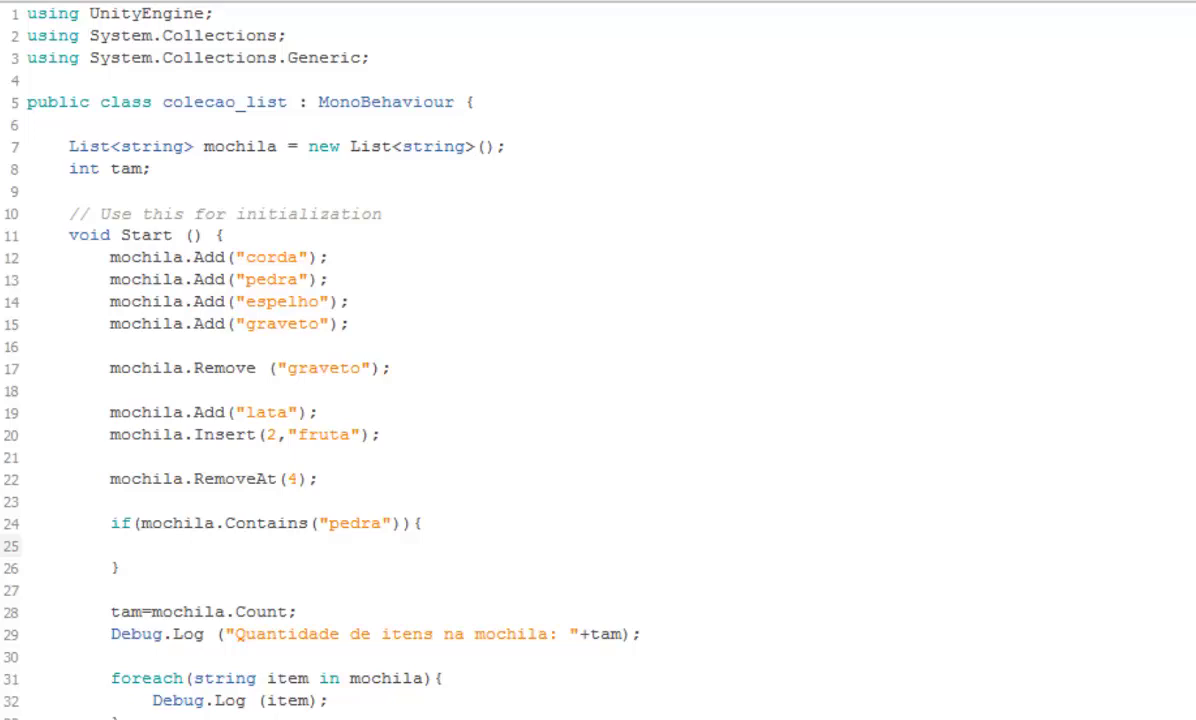
{"action": "type", "text": "Debug"}
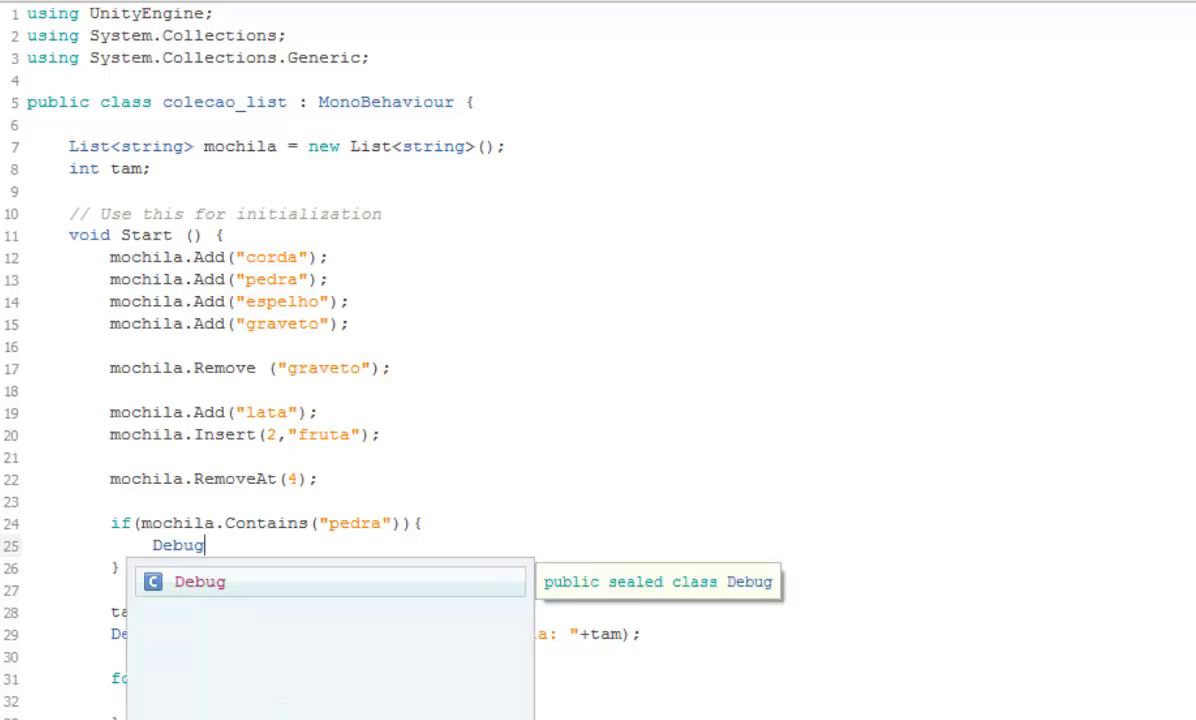
{"action": "type", "text": ".Log ("}
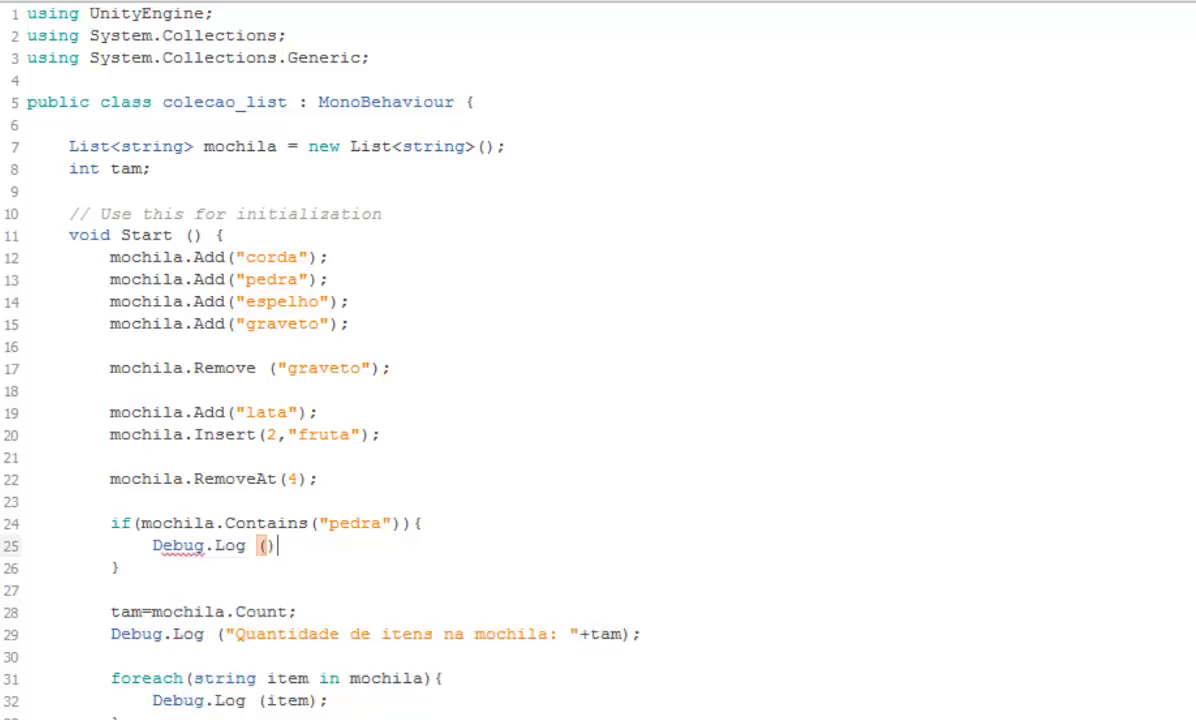
{"action": "type", "text": "\""}
{"action": "type", "text": "A pedra"}
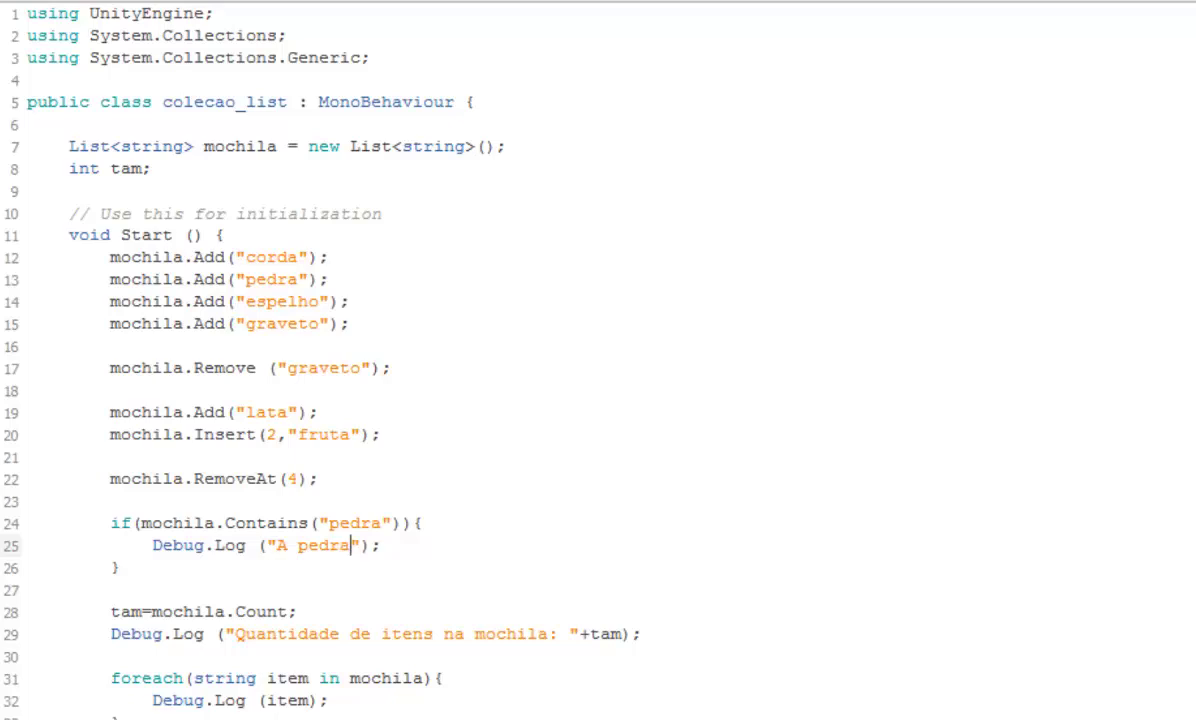
{"action": "type", "text": " esta"}
{"action": "type", "text": " na mochila"}
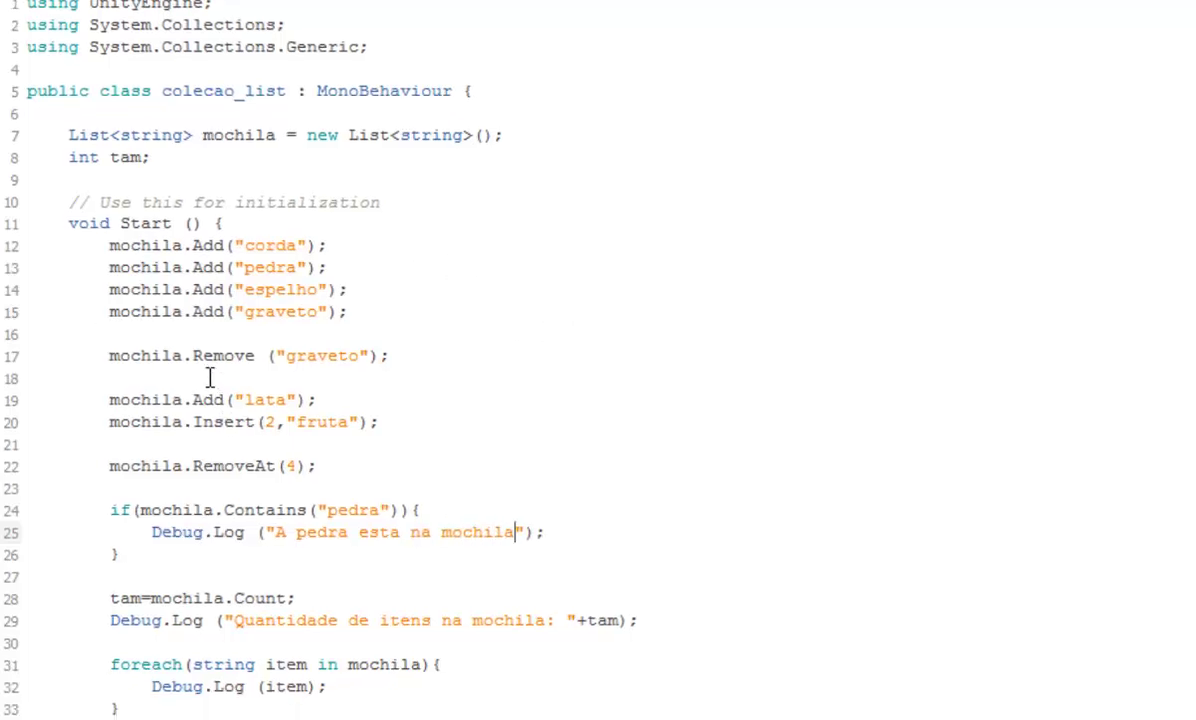
Switch the keyboard input method and change 'esta' to 'está' in the if message
{"action": "right_click", "coordinate": [210, 377]}
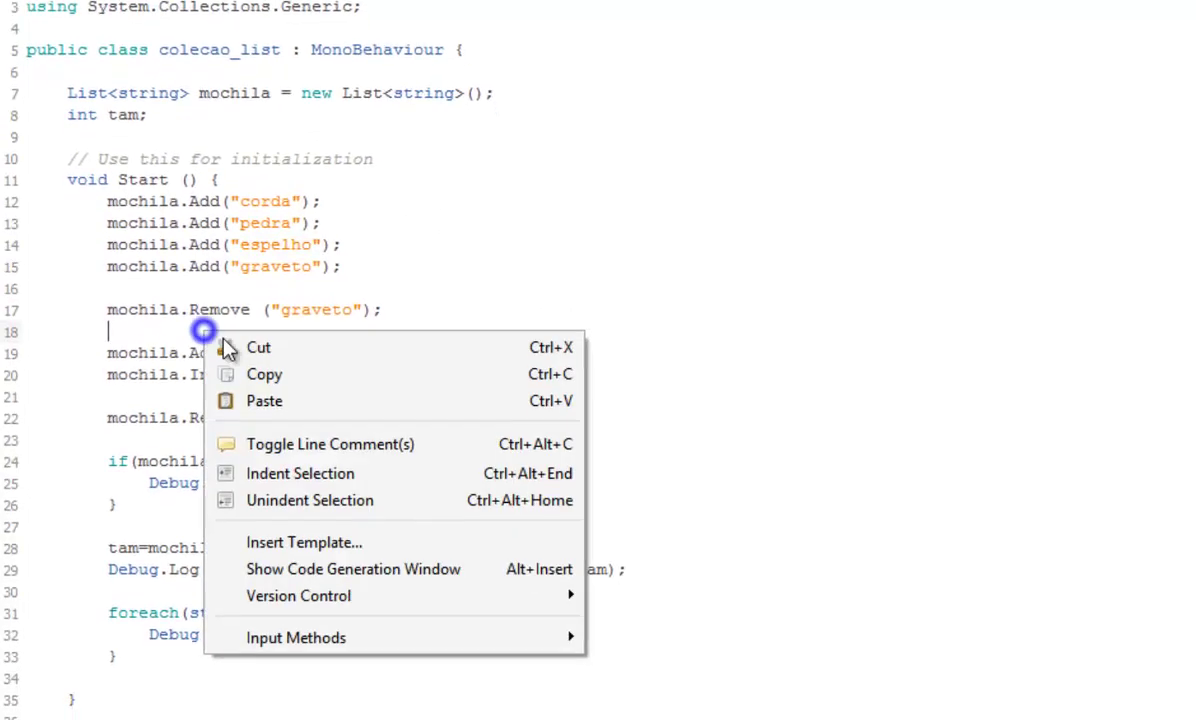
{"action": "mouse_move", "coordinate": [446, 611]}
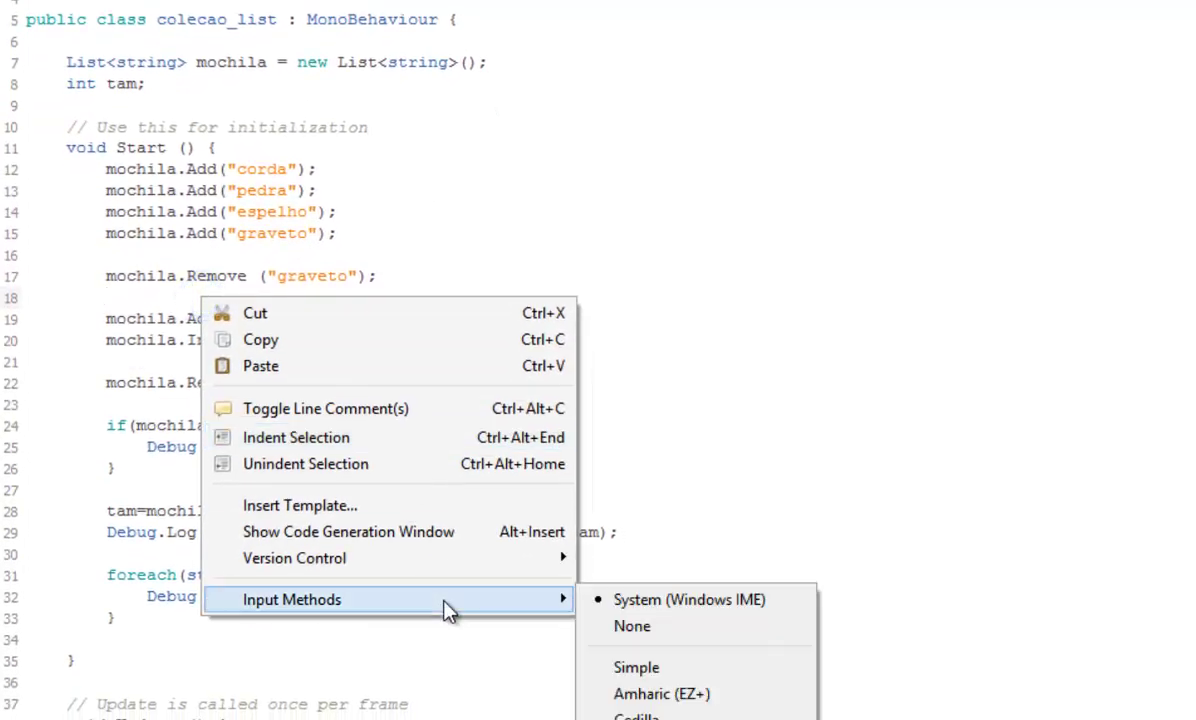
{"action": "left_click", "coordinate": [645, 668]}
{"action": "left_click", "coordinate": [387, 447]}
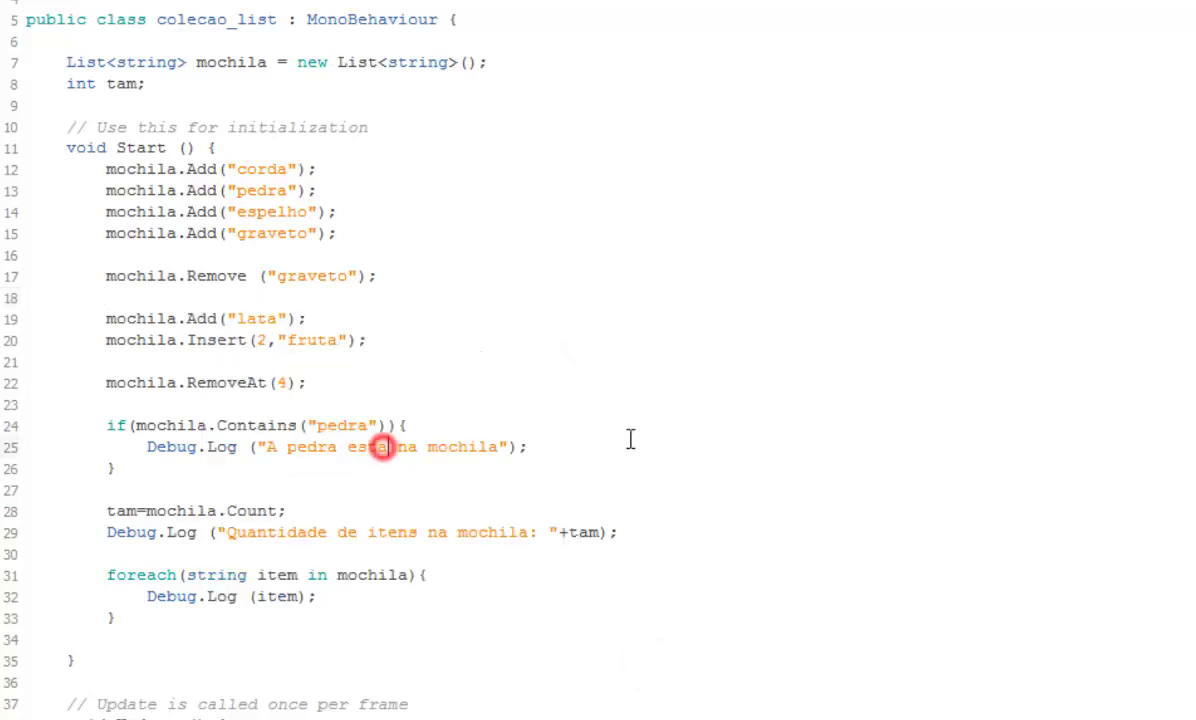
{"action": "key", "text": "BackSpace"}
{"action": "type", "text": "á"}
Add an empty else { } block after the if block's closing brace
{"action": "left_click", "coordinate": [118, 468]}
{"action": "type", "text": "els"}
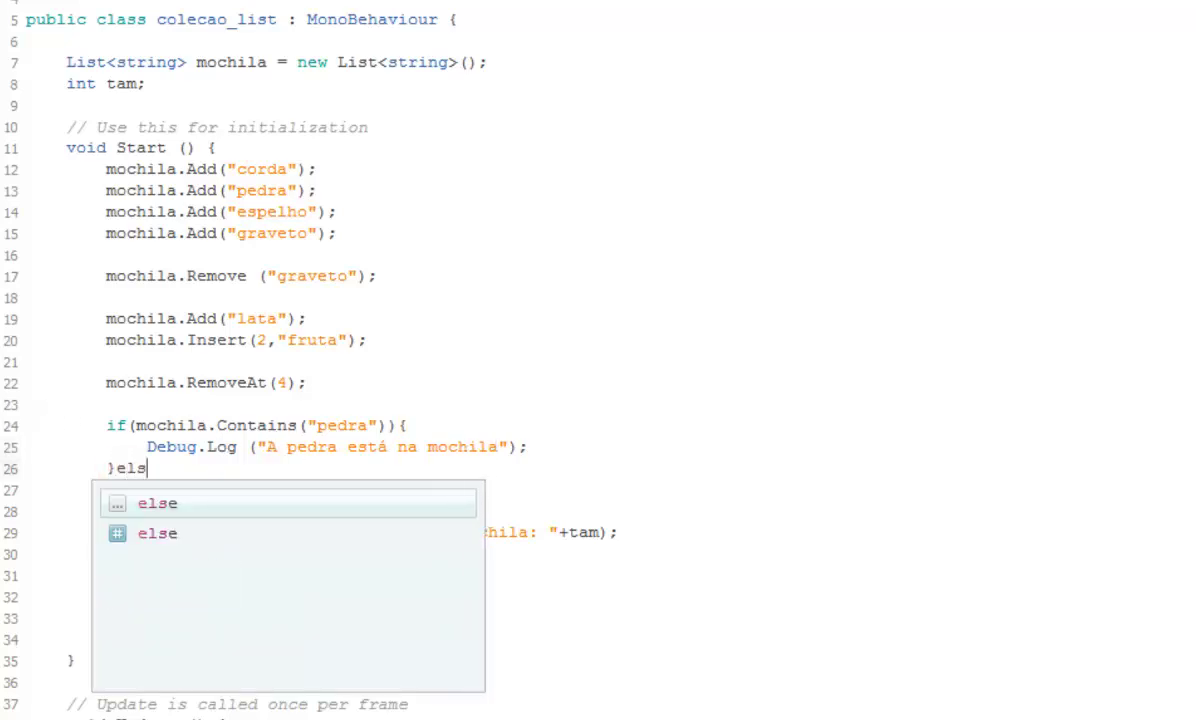
{"action": "type", "text": "e{"}
{"action": "key", "text": "Return"}
{"action": "type", "text": "}"}
{"action": "key", "text": "Left"}
{"action": "key", "text": "Return"}
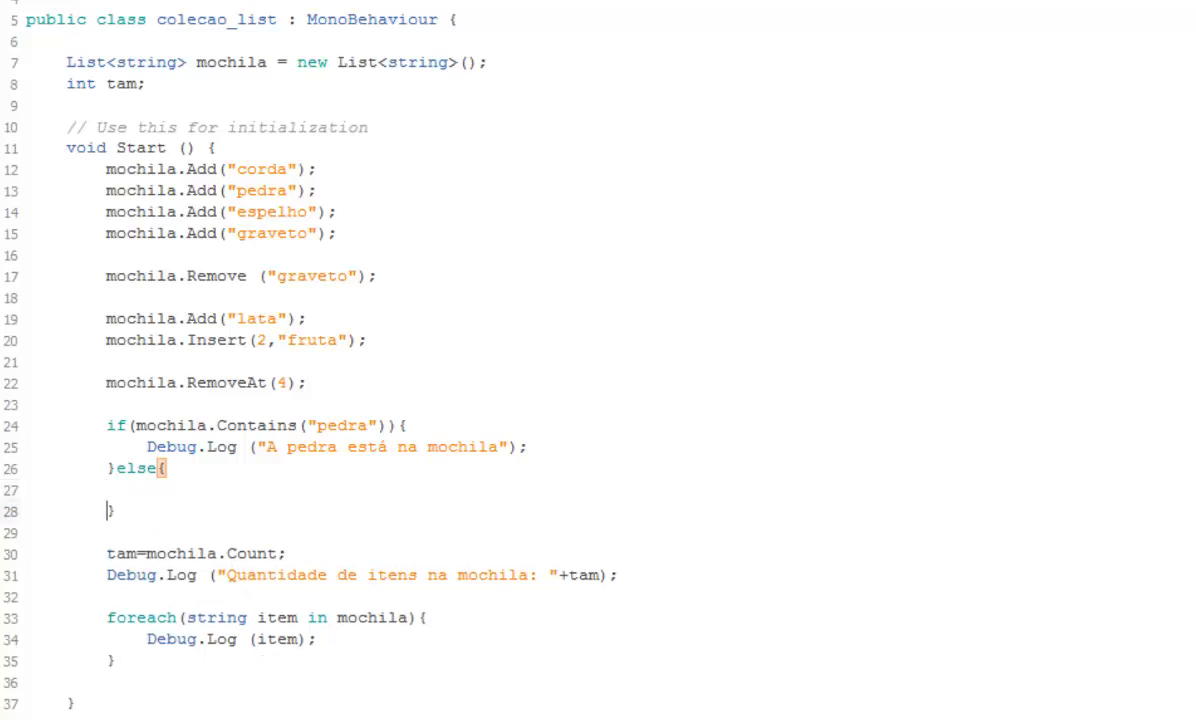
{"action": "left_click", "coordinate": [147, 489]}
Inside the else block, add Debug.Log ("Não existe pedra na mochila");
{"action": "type", "text": "Deb"}
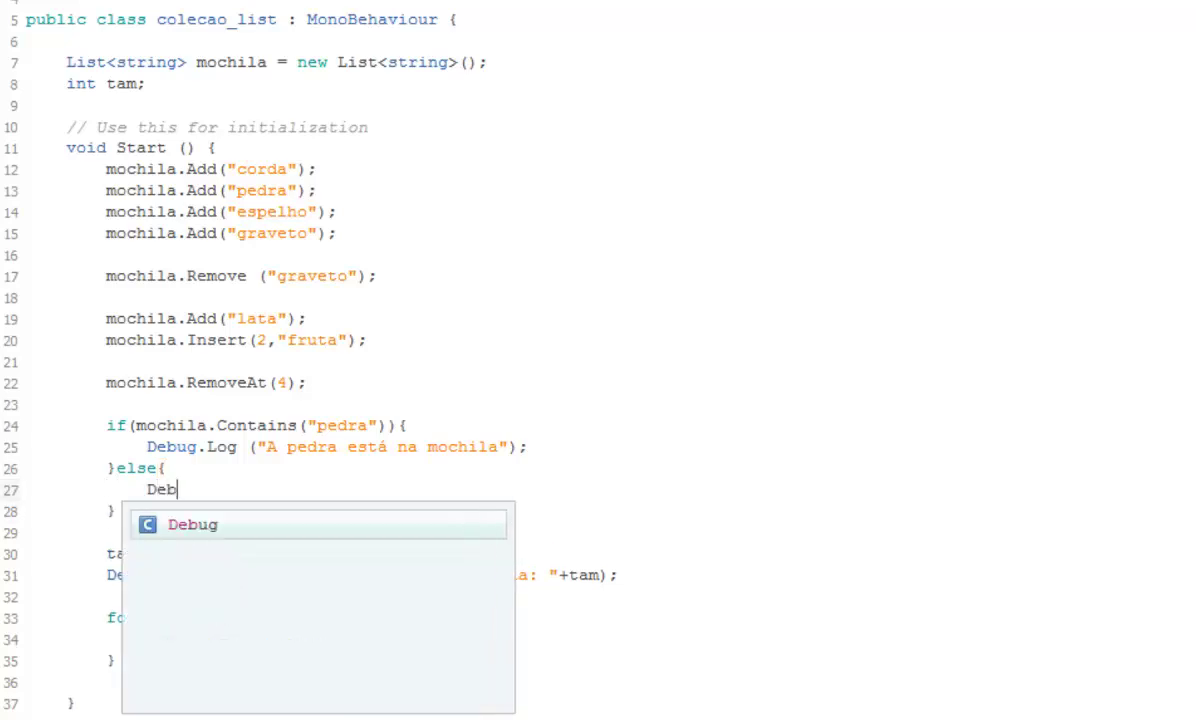
{"action": "type", "text": "ug.Log "}
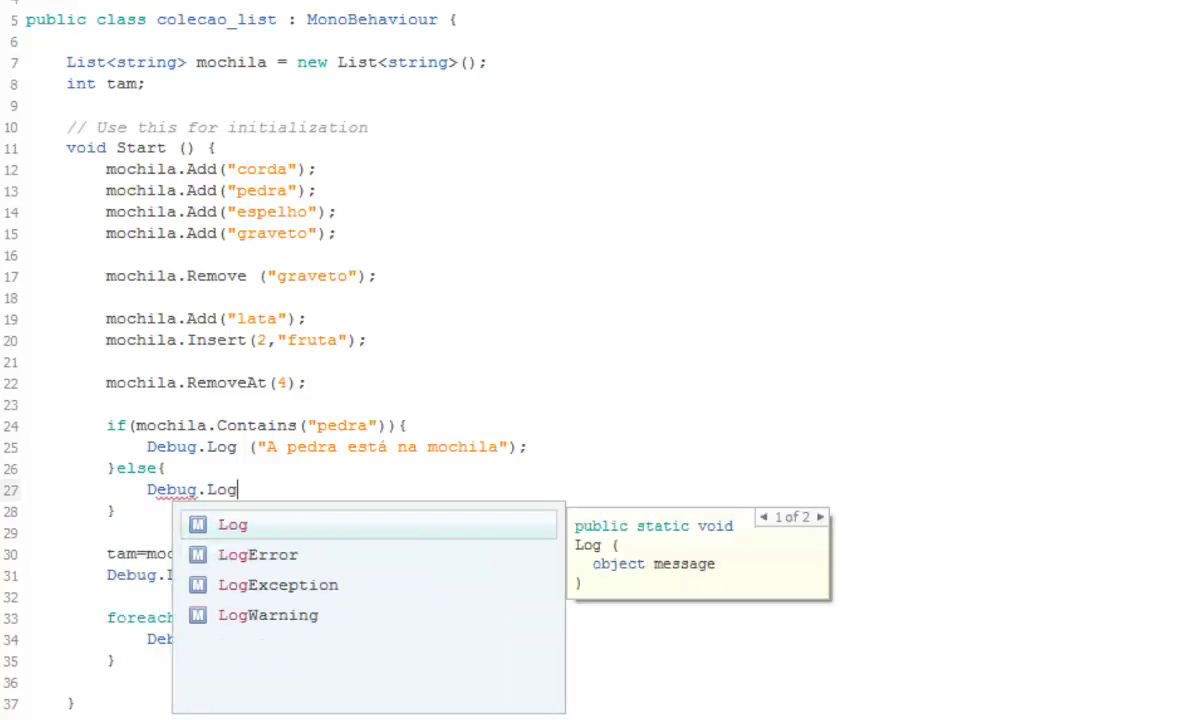
{"action": "type", "text": "(\"\")"}
{"action": "type", "text": ";"}
{"action": "key", "text": "Left"}
{"action": "key", "text": "Left"}
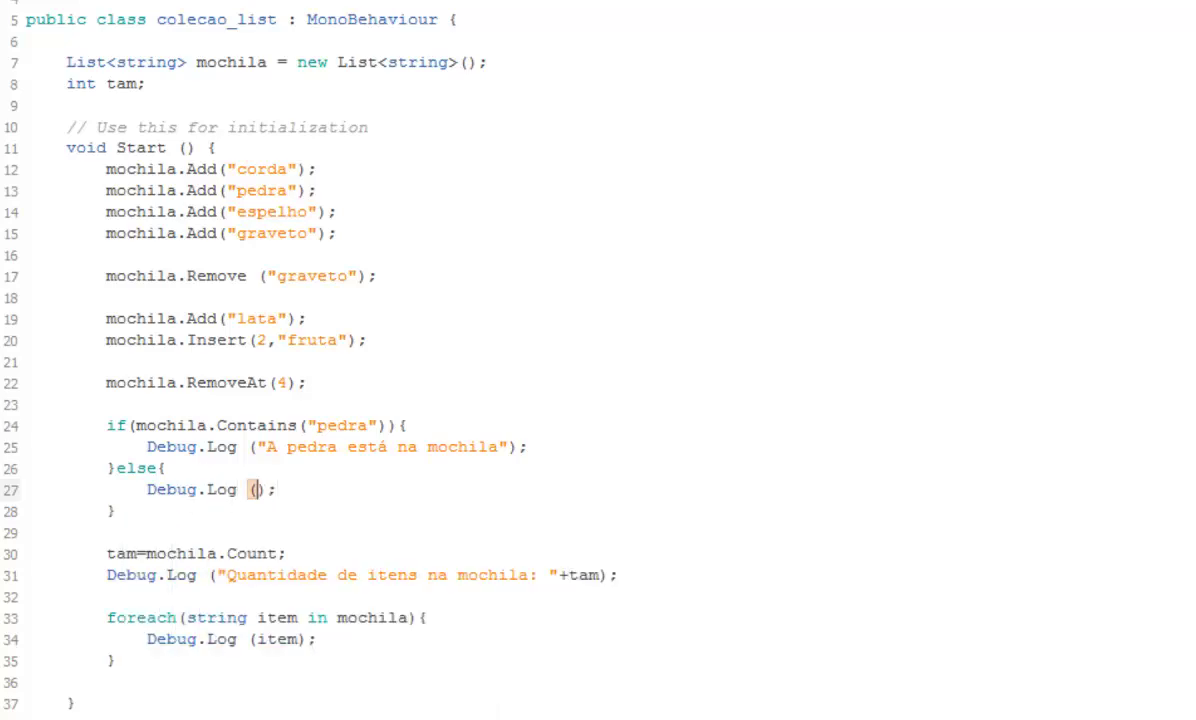
{"action": "type", "text": "\""}
{"action": "type", "text": "Não"}
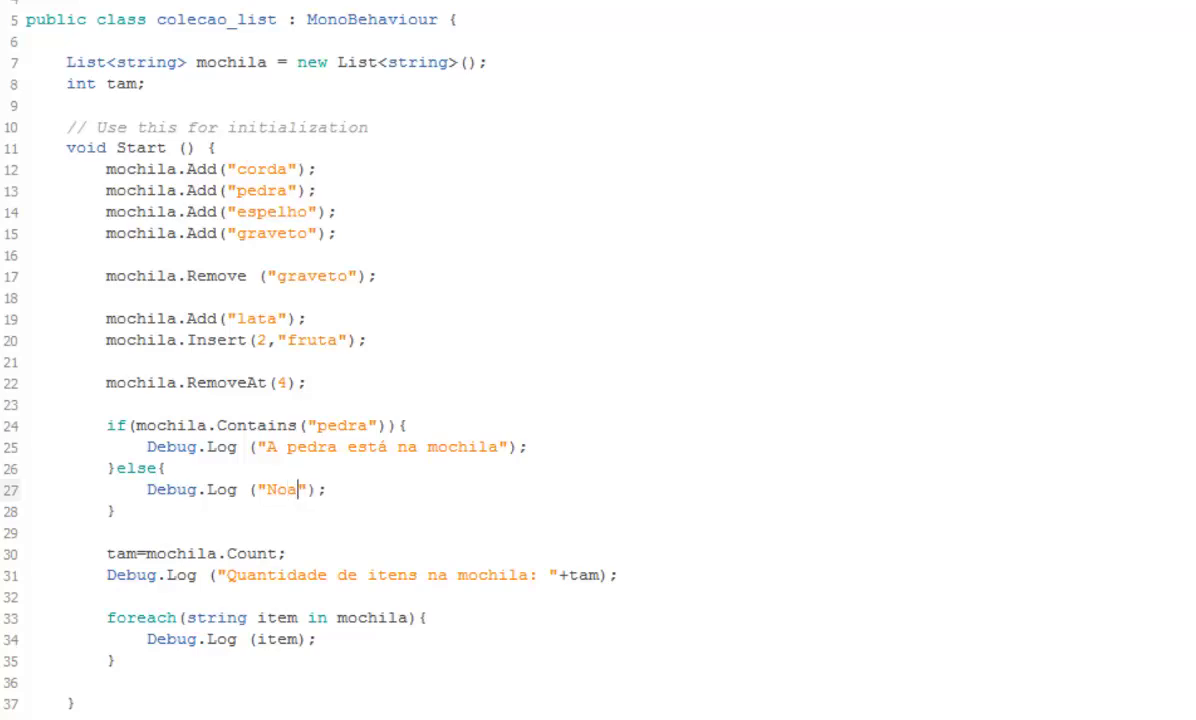
{"action": "key", "text": "BackSpace"}
{"action": "key", "text": "BackSpace"}
{"action": "type", "text": "ão e"}
{"action": "type", "text": "xiste pedr"}
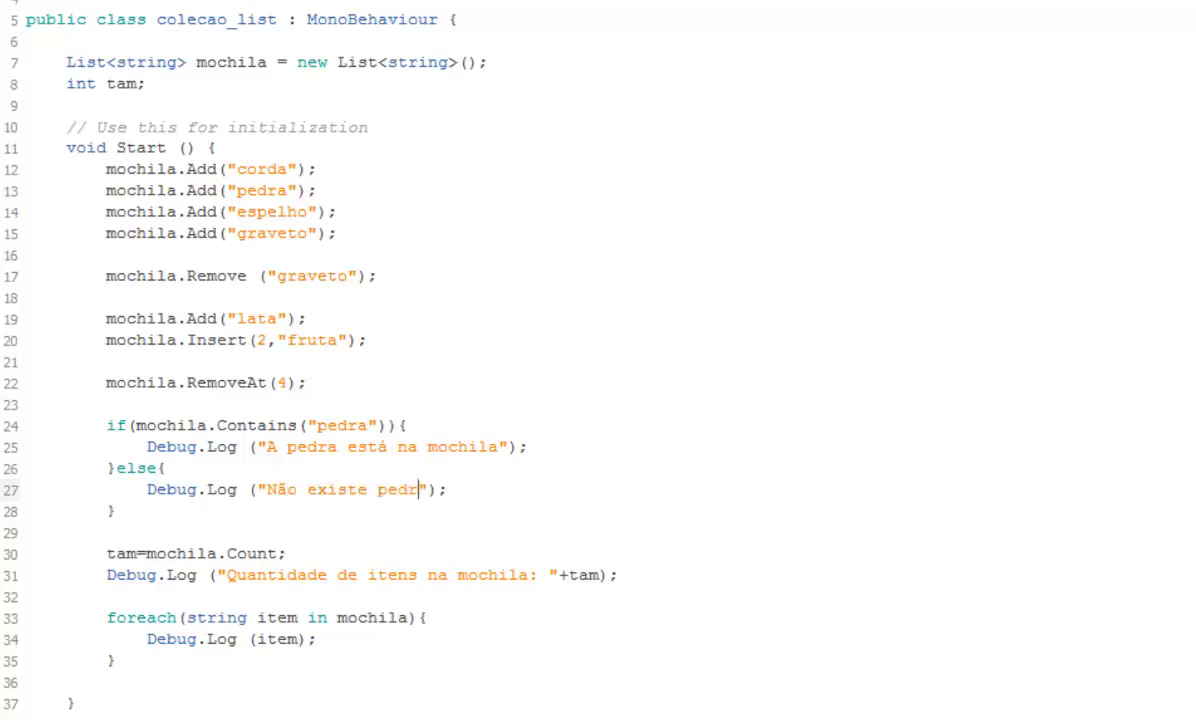
{"action": "type", "text": "a na mochi"}
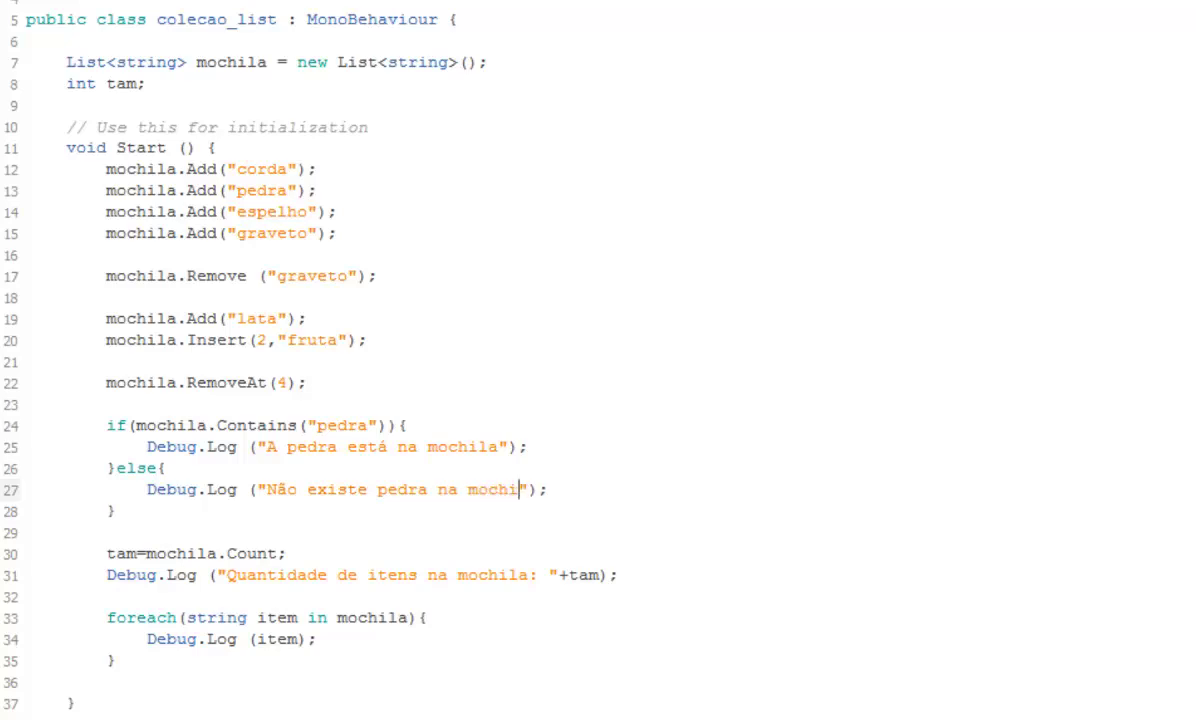
{"action": "type", "text": "la"}
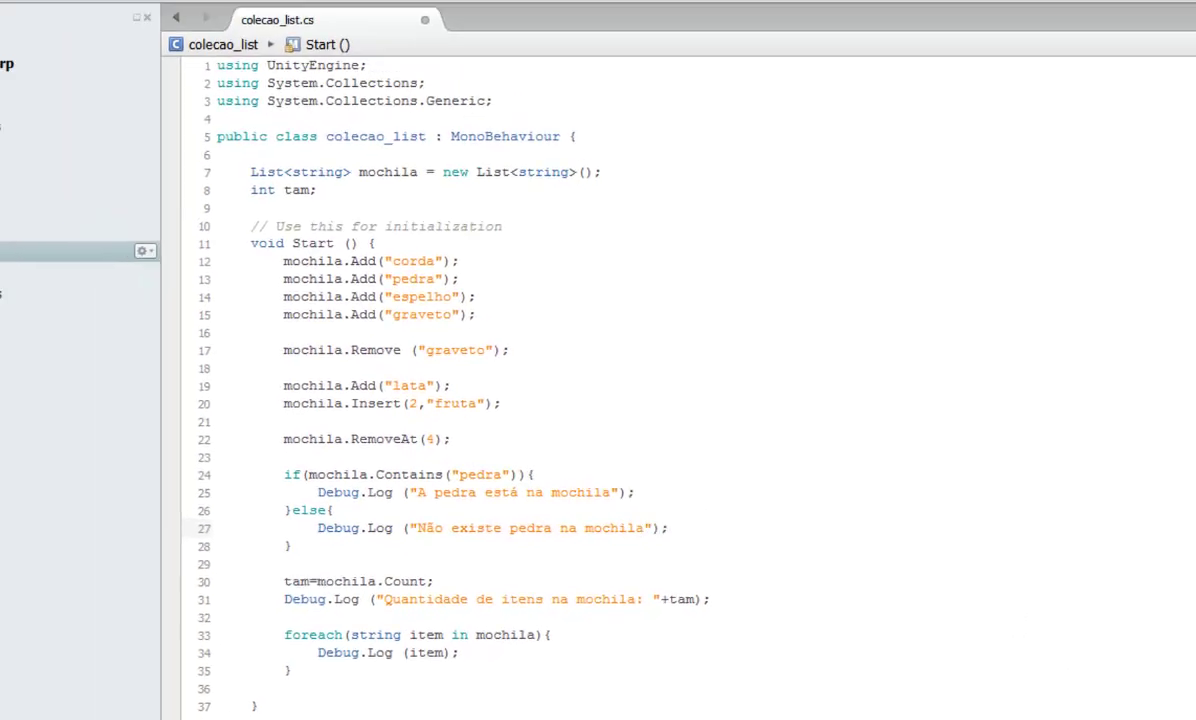
Save and run in Unity, enlarging the Console to see the pedra message and 4 items
{"action": "left_click", "coordinate": [15, 32]}
{"action": "left_click", "coordinate": [55, 105]}
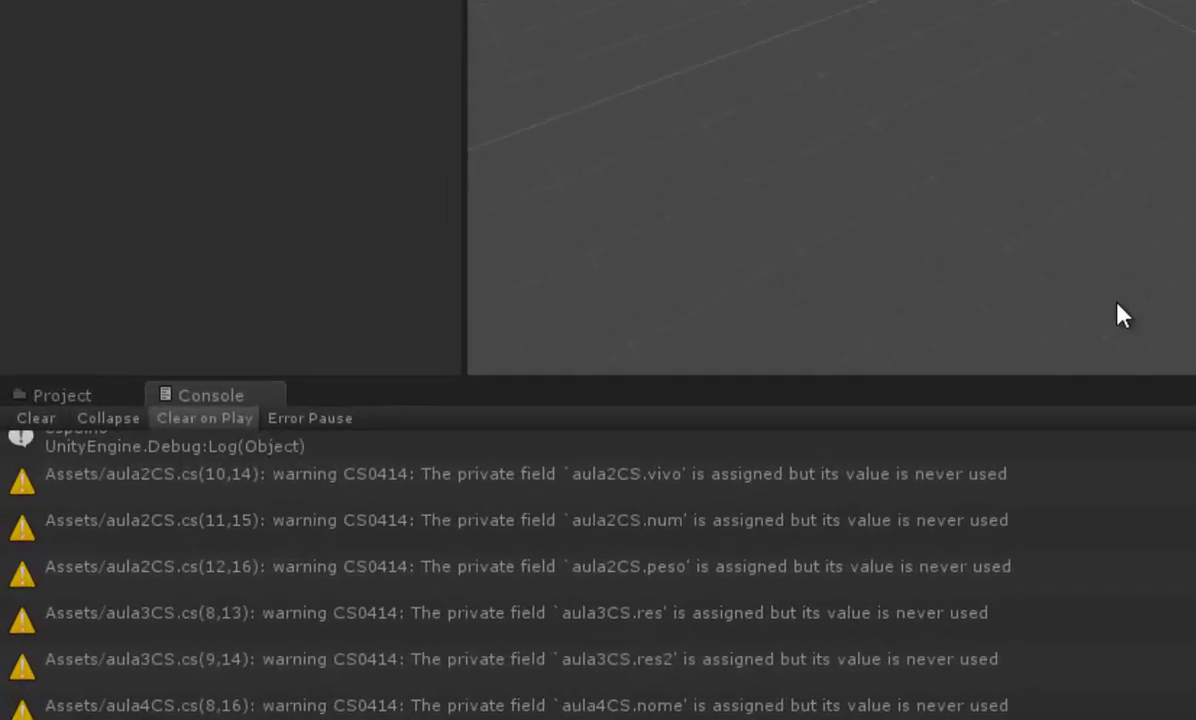
{"action": "key", "text": "ctrl+p"}
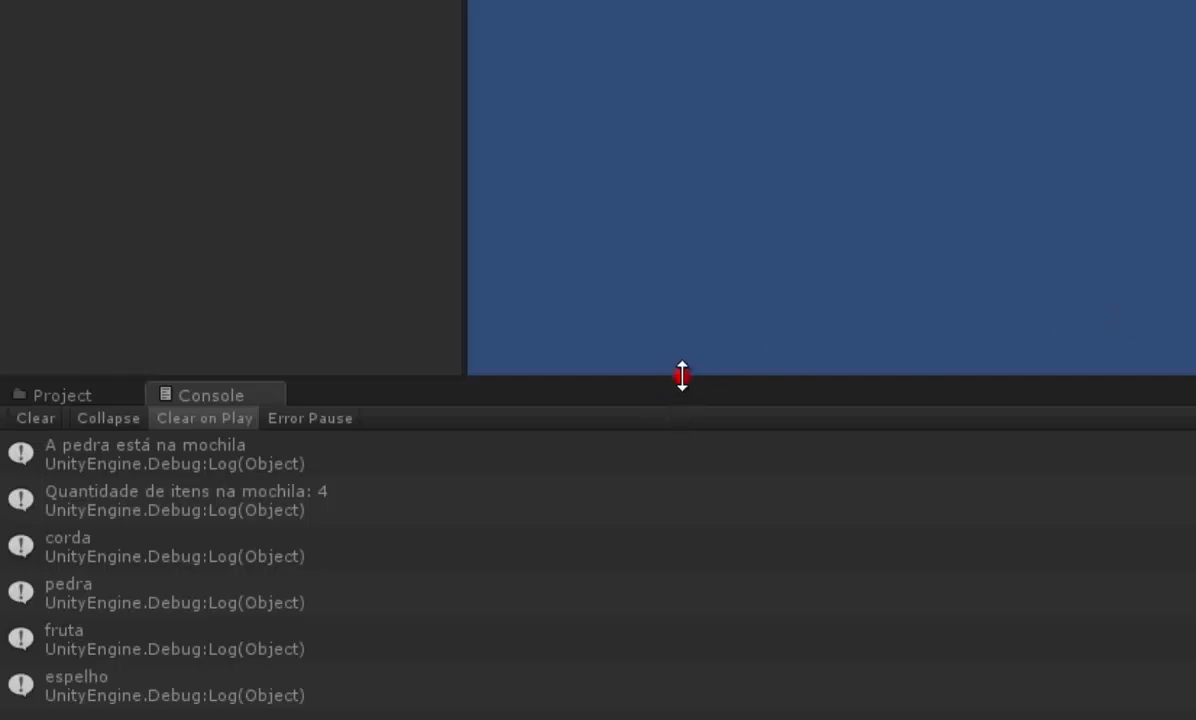
{"action": "left_click_drag", "start_coordinate": [681, 381], "coordinate": [681, 338]}
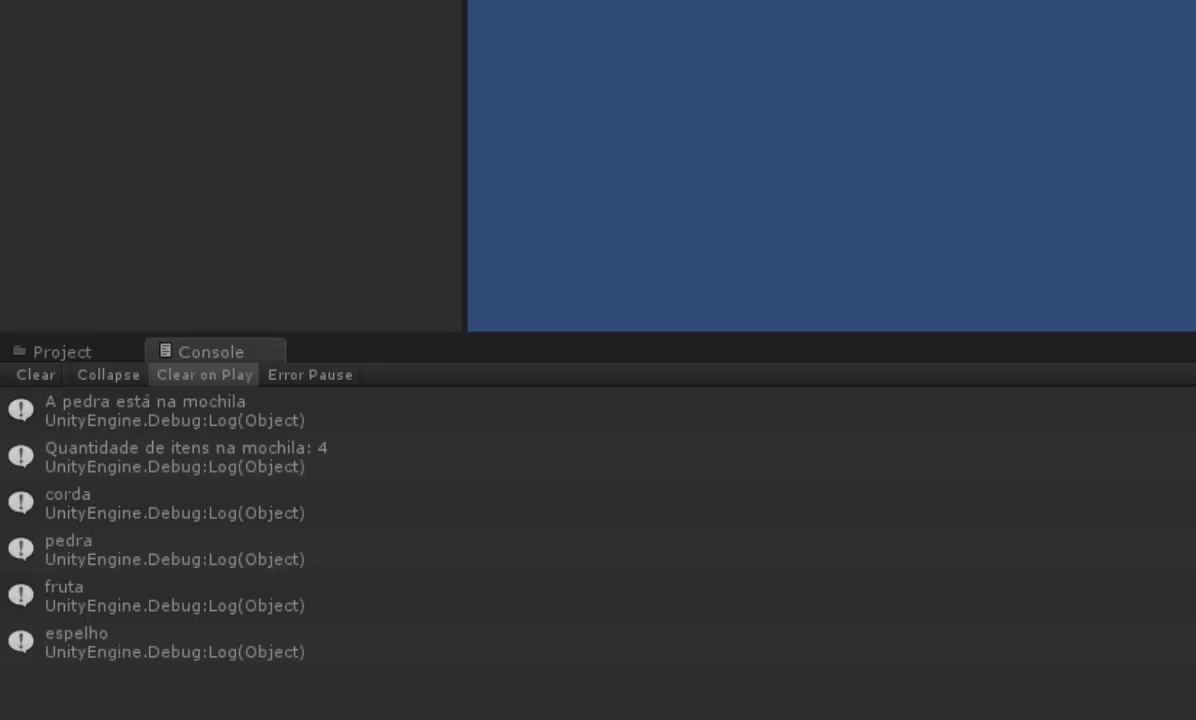
{"action": "key", "text": "ctrl+p"}
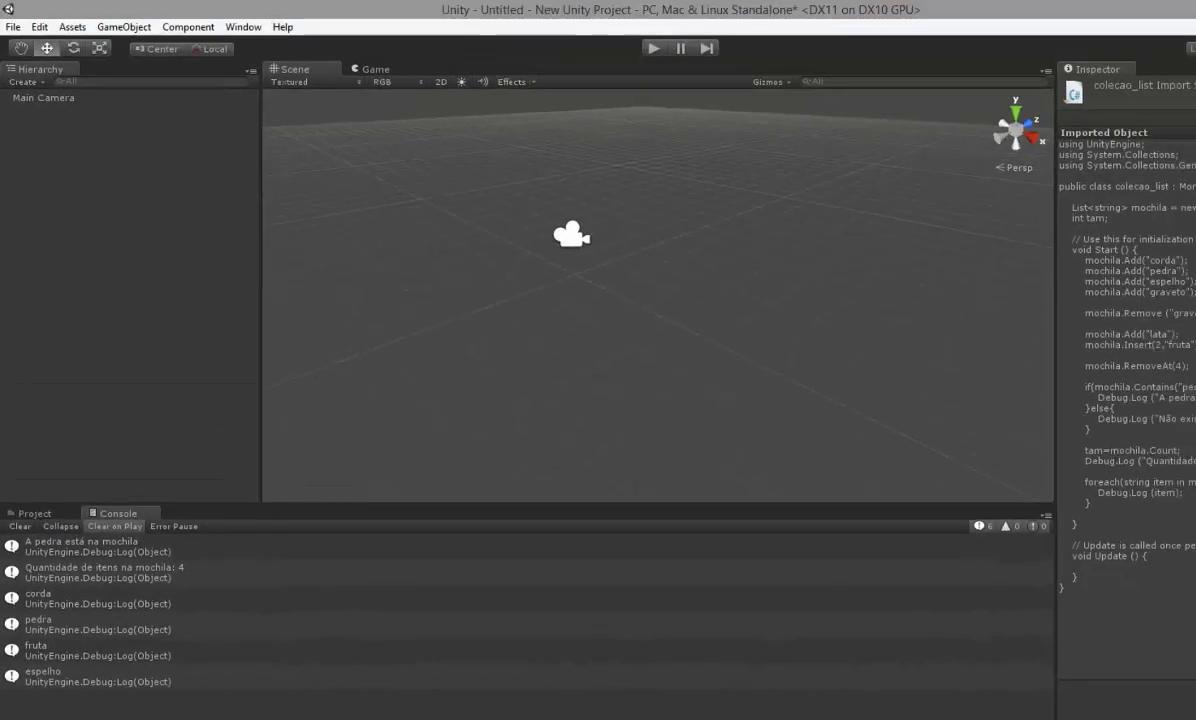
Insert mochila.Clear(); on line 30, below the if/else block and before the count
{"action": "key", "text": "alt+Tab"}
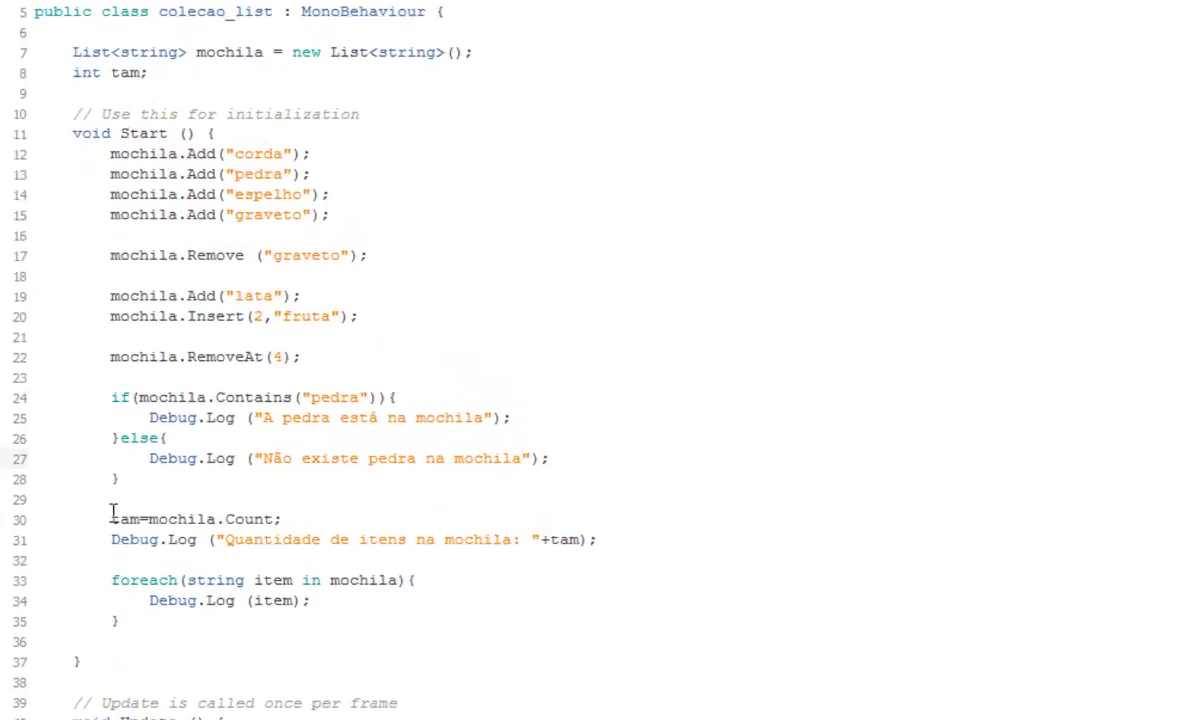
{"action": "left_click", "coordinate": [111, 498]}
{"action": "key", "text": "Return"}
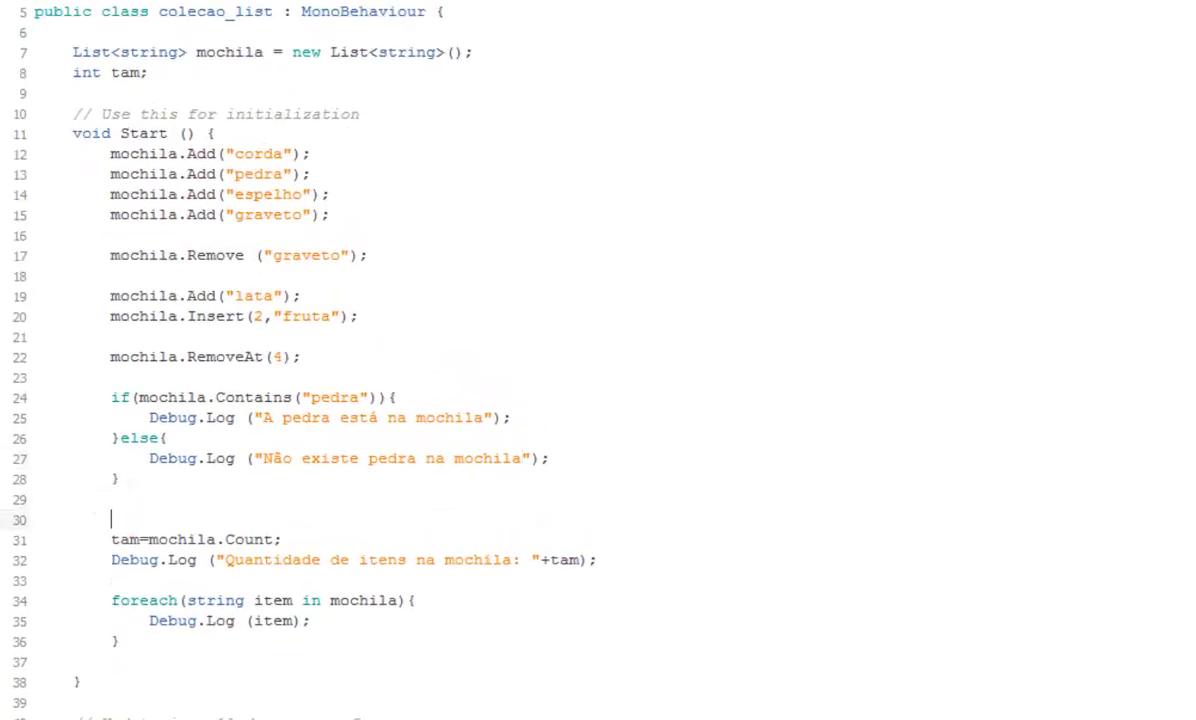
{"action": "key", "text": "Up"}
{"action": "key", "text": "Return"}
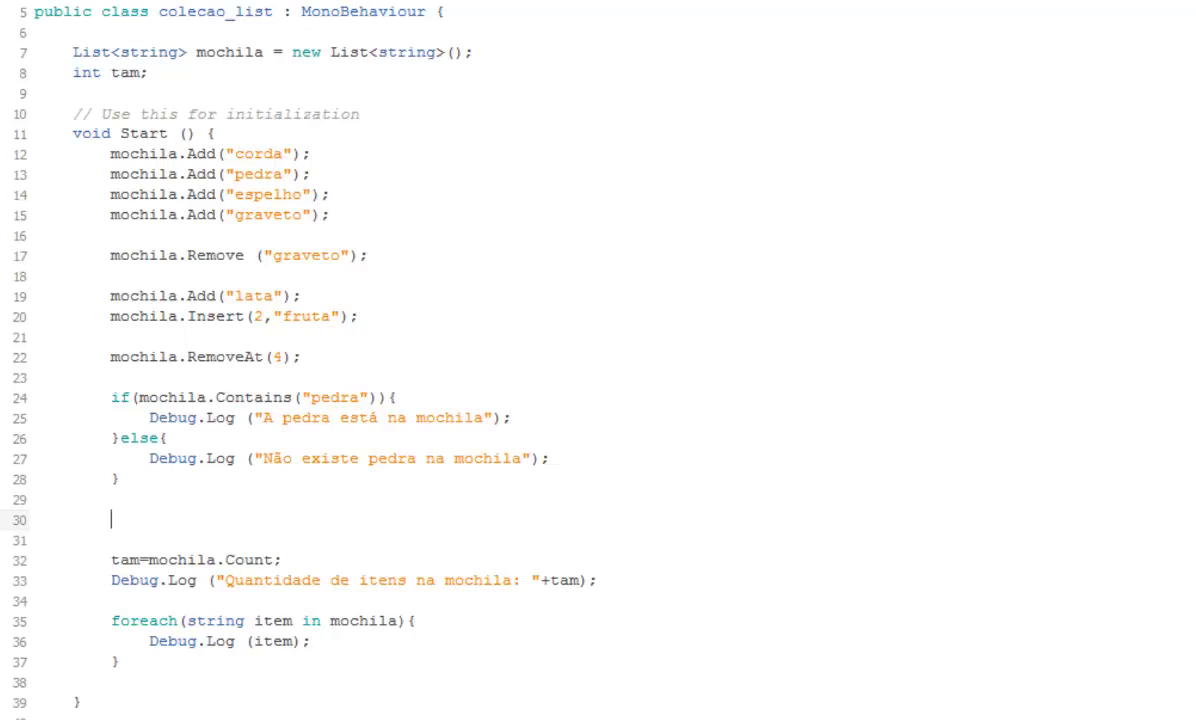
{"action": "type", "text": "mochila."}
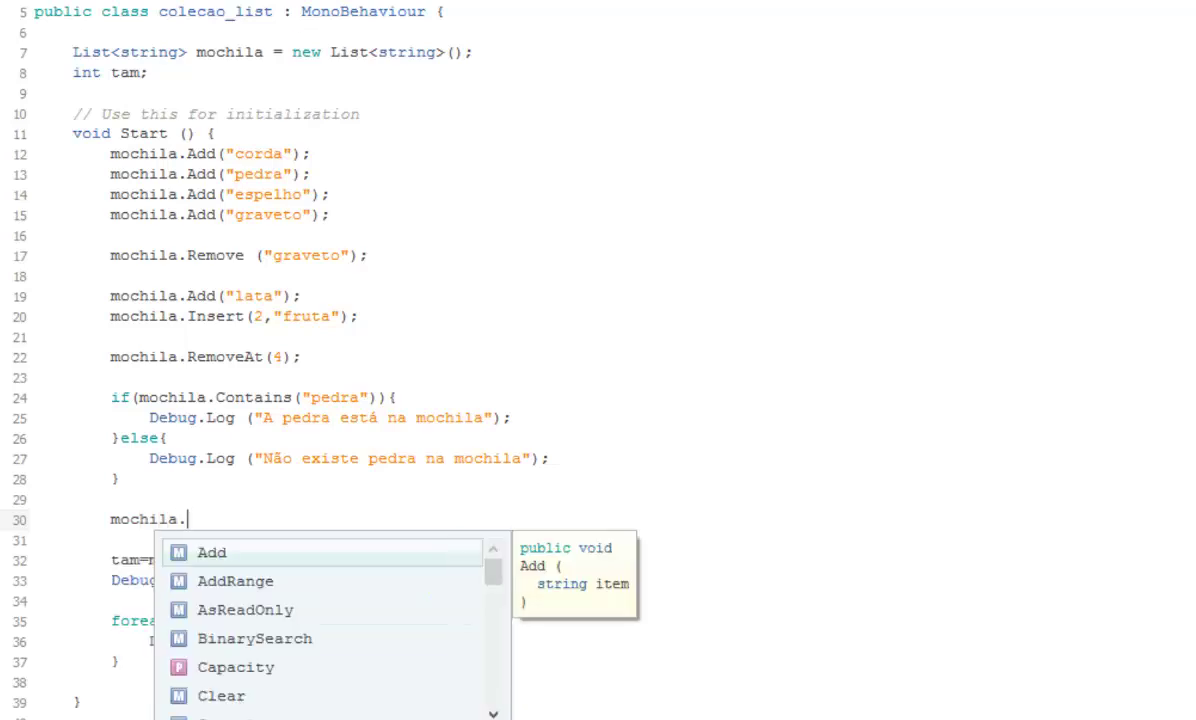
{"action": "type", "text": "C"}
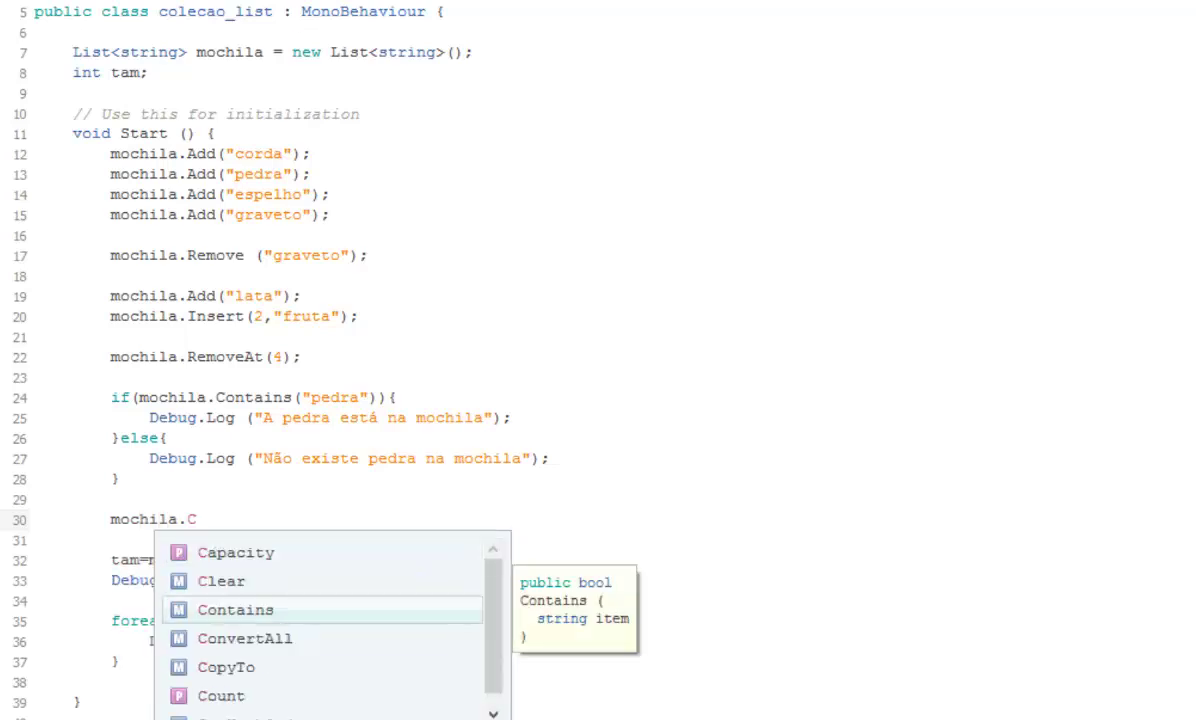
{"action": "key", "text": "Up"}
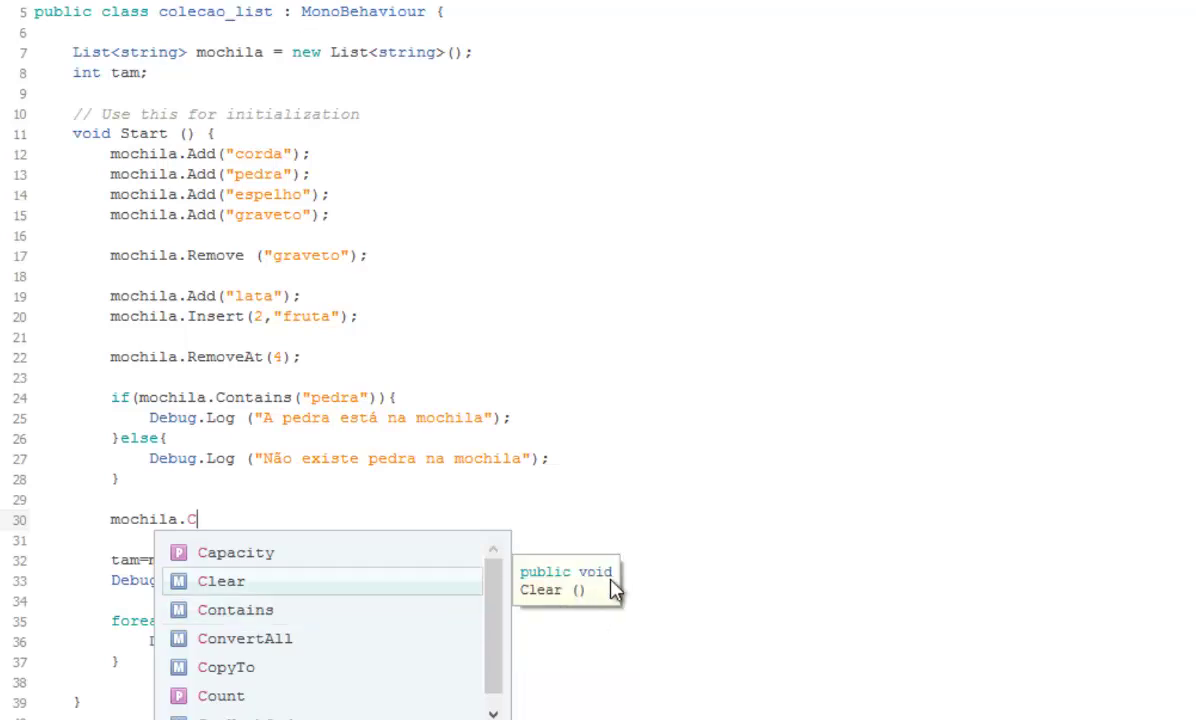
{"action": "key", "text": "Return"}
{"action": "type", "text": ";"}
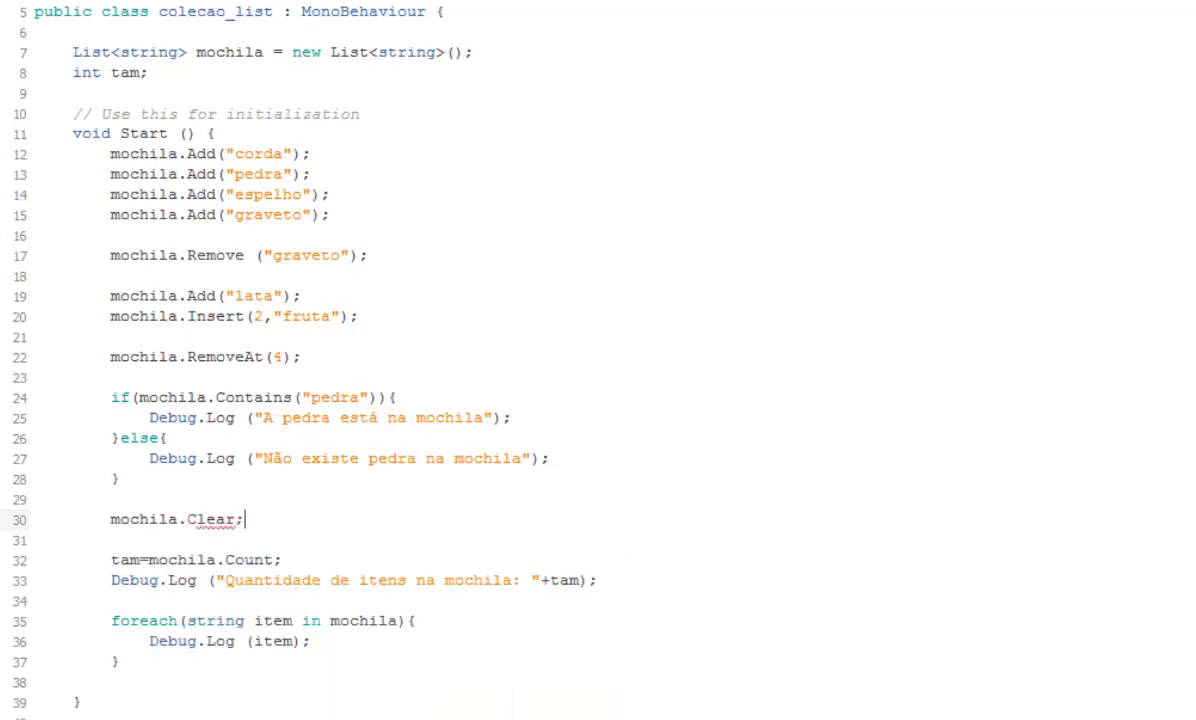
{"action": "left_click", "coordinate": [235, 519]}
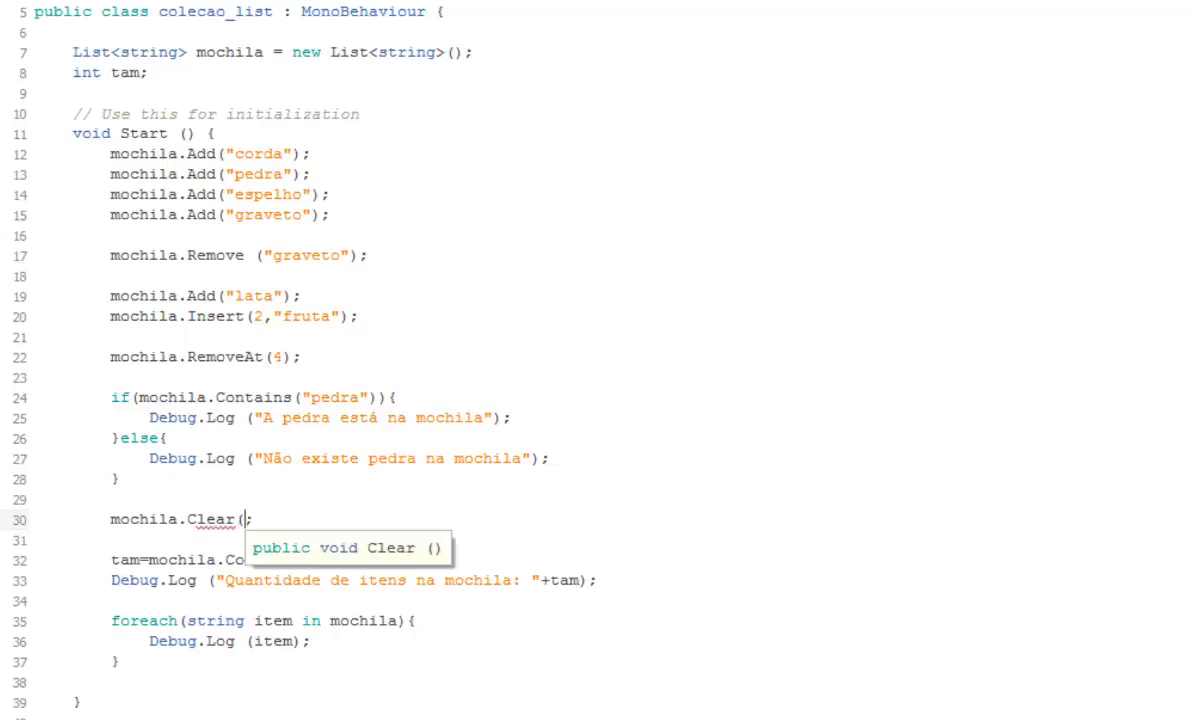
{"action": "type", "text": "()"}
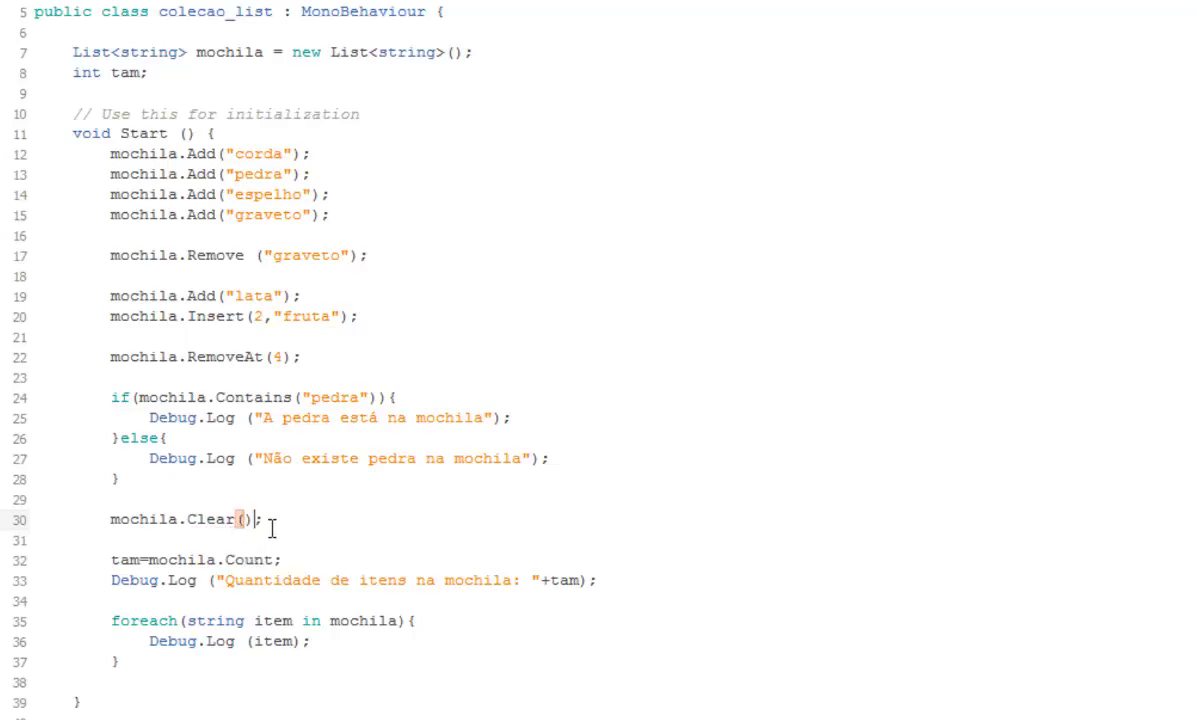
{"action": "left_click", "coordinate": [264, 519]}
Save and run in Unity, confirming the pedra message and 'Quantidade de itens na mochila: 0'
{"action": "left_click", "coordinate": [17, 32]}
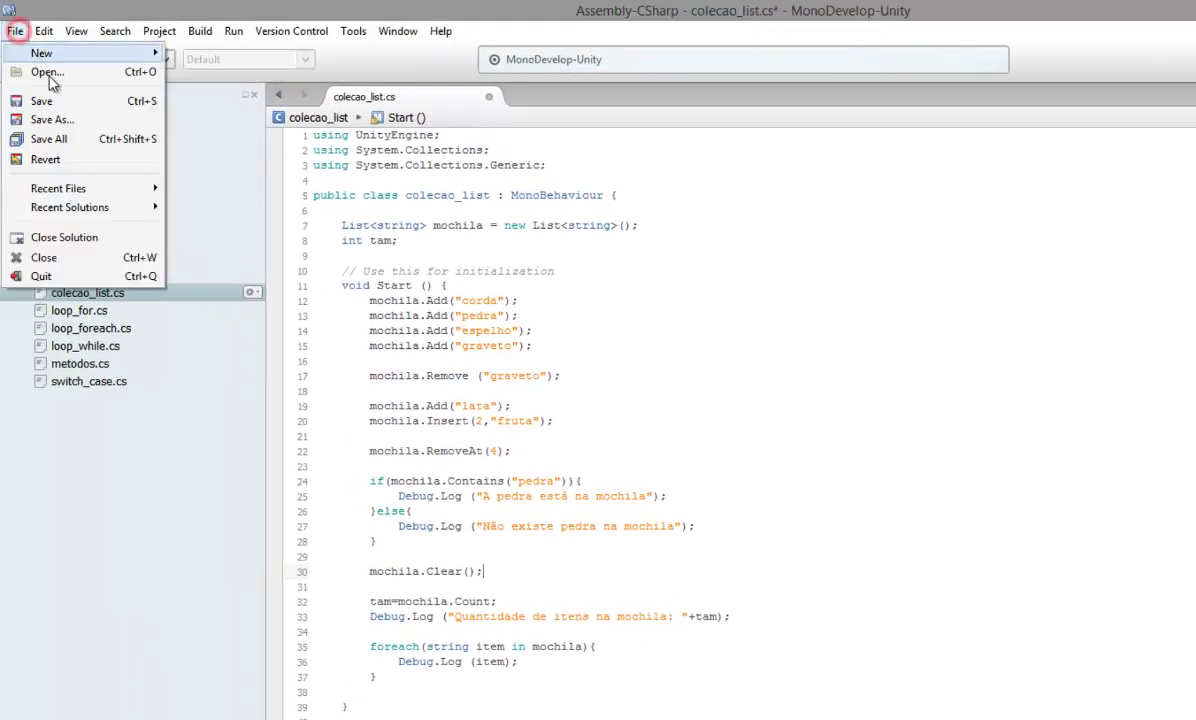
{"action": "left_click", "coordinate": [40, 98]}
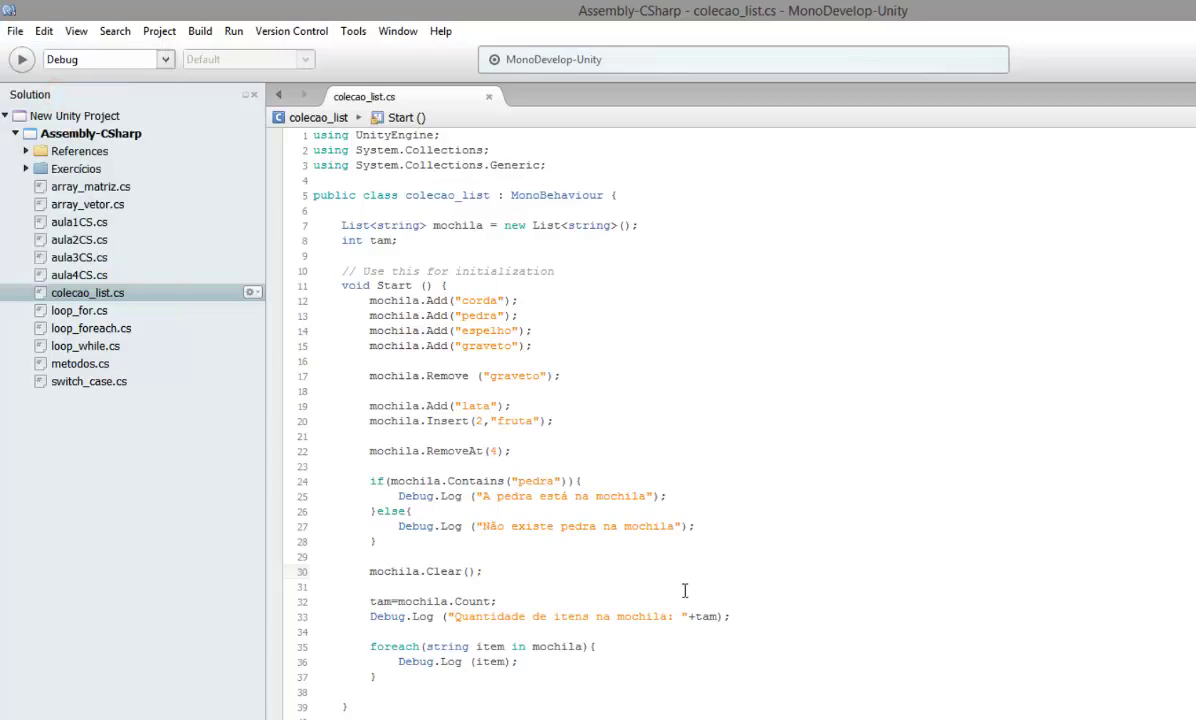
{"action": "key", "text": "alt+Tab"}
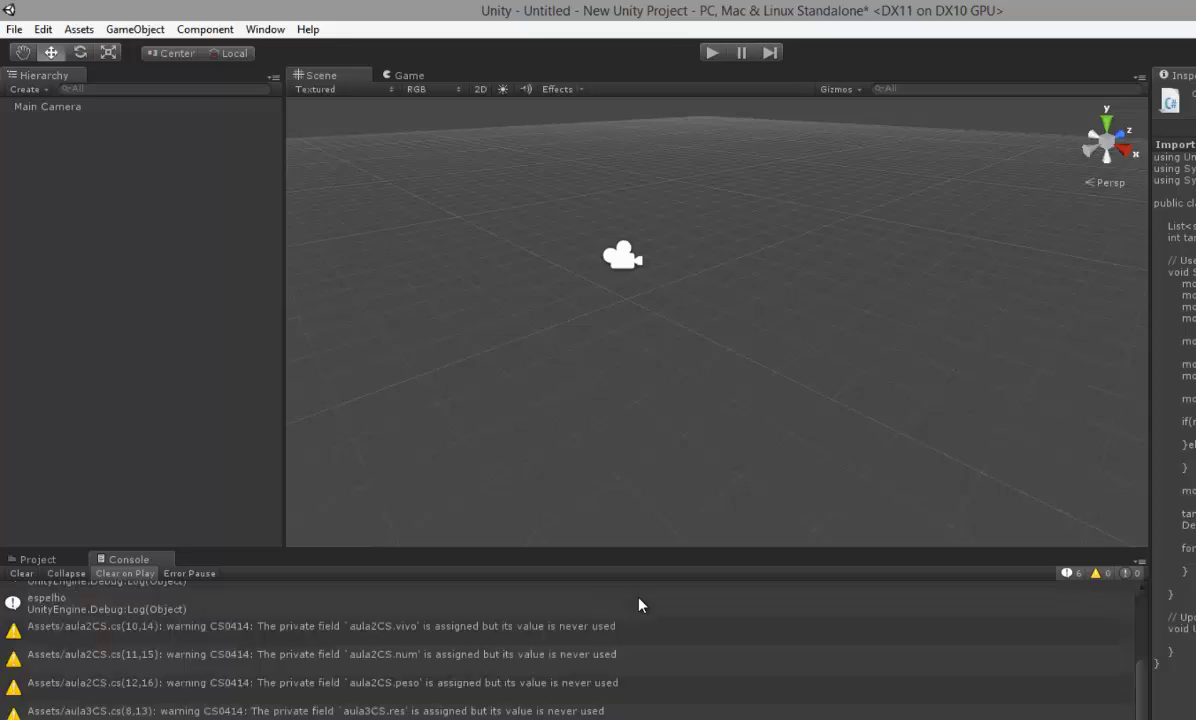
{"action": "key", "text": "alt+Tab"}
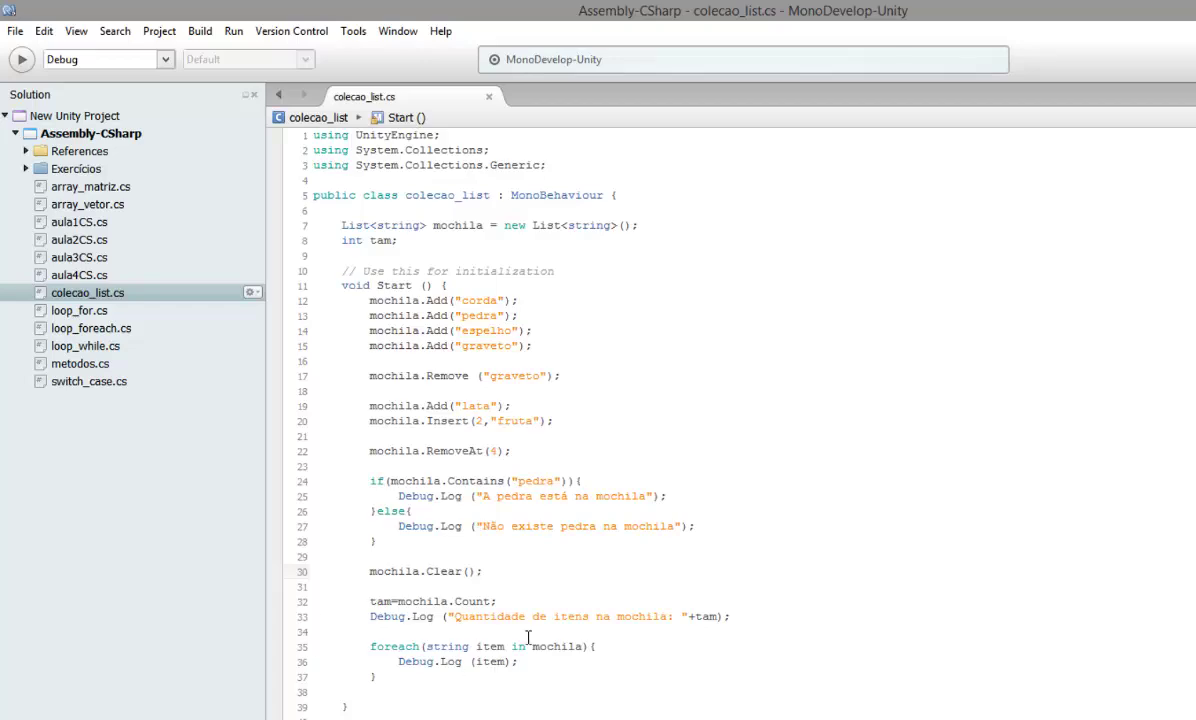
{"action": "key", "text": "alt+Tab"}
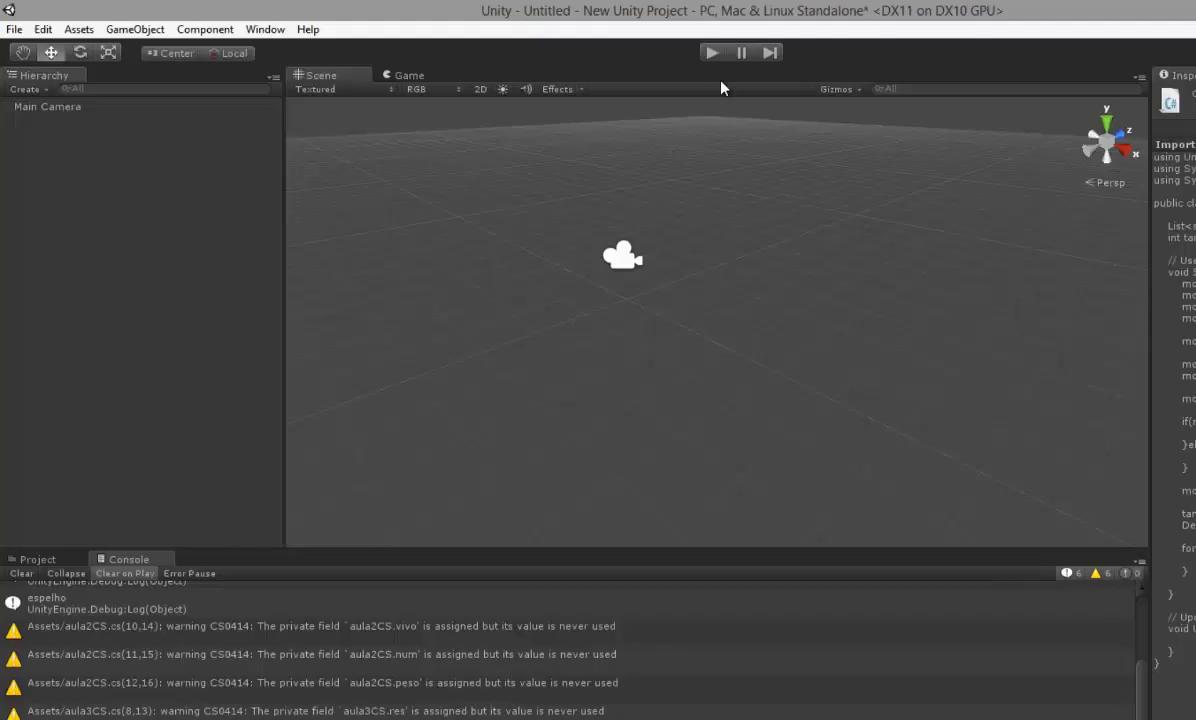
{"action": "left_click", "coordinate": [713, 53]}
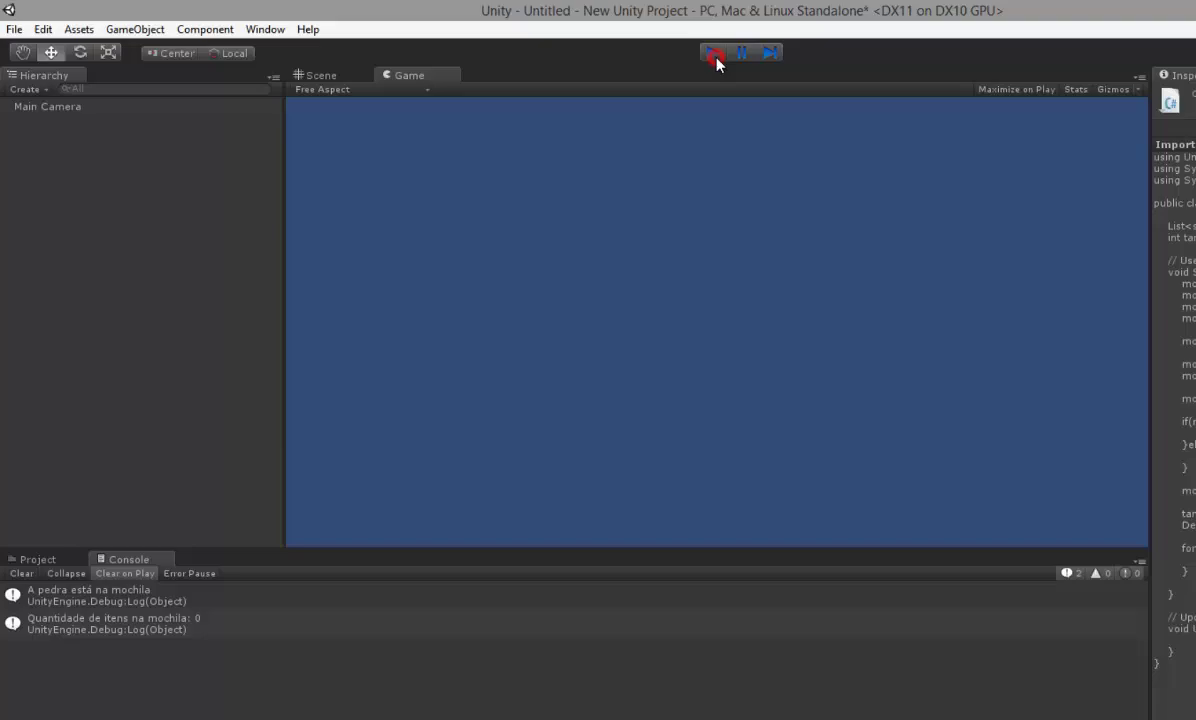
{"action": "left_click", "coordinate": [712, 52]}
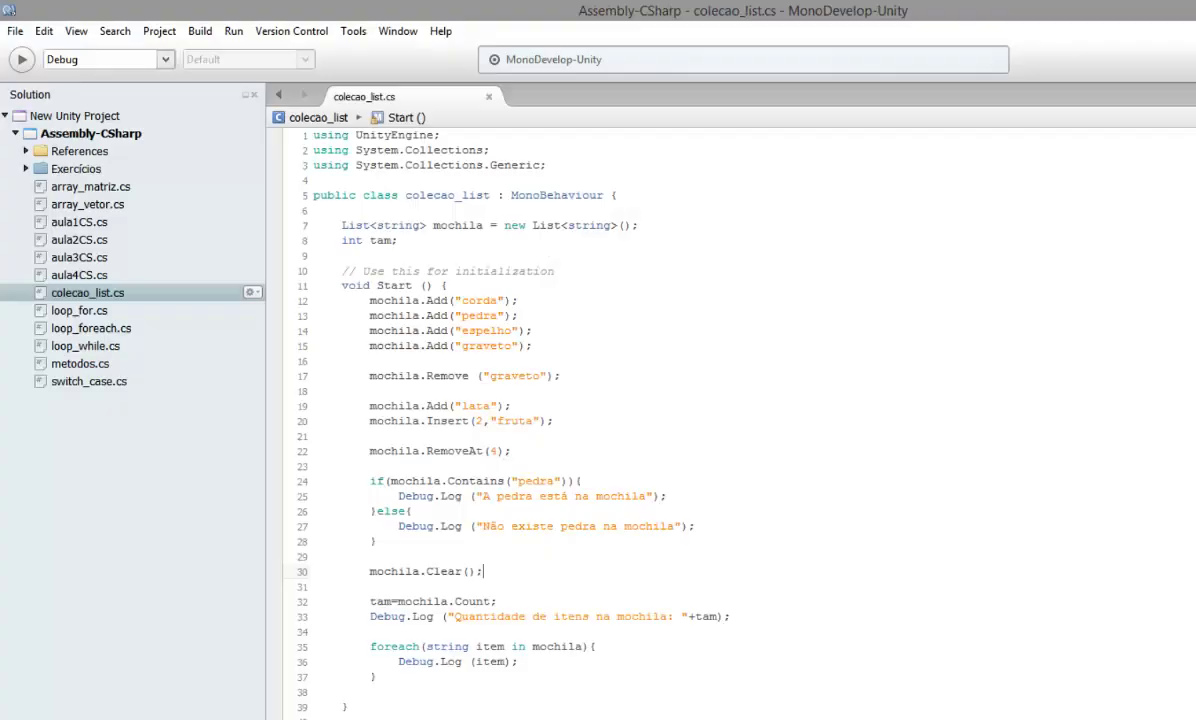